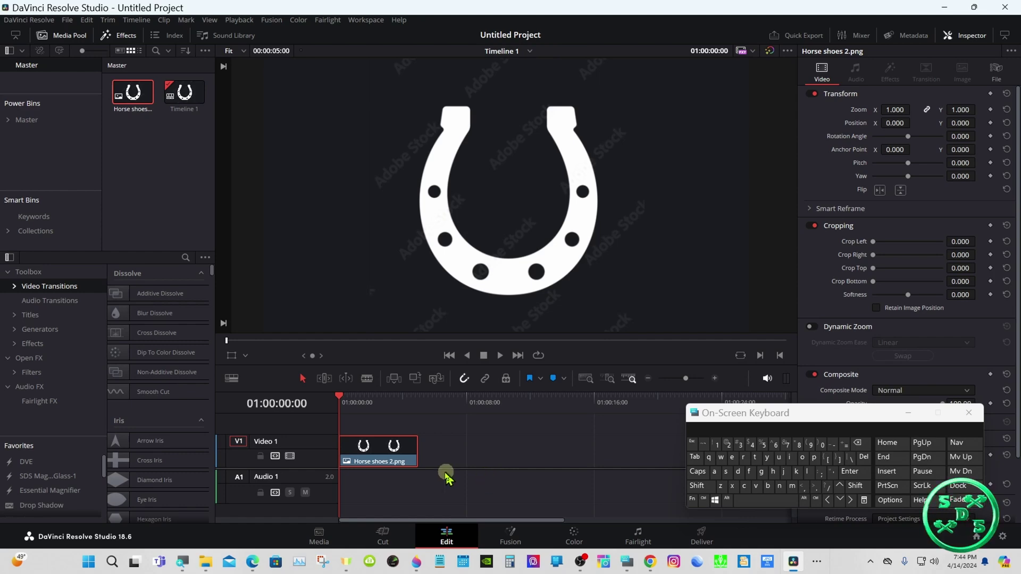
Cut the Horse shoes 2.png clip from the Video 1 track and switch to the Fusion page.
{"action": "right_click", "coordinate": [403, 449]}
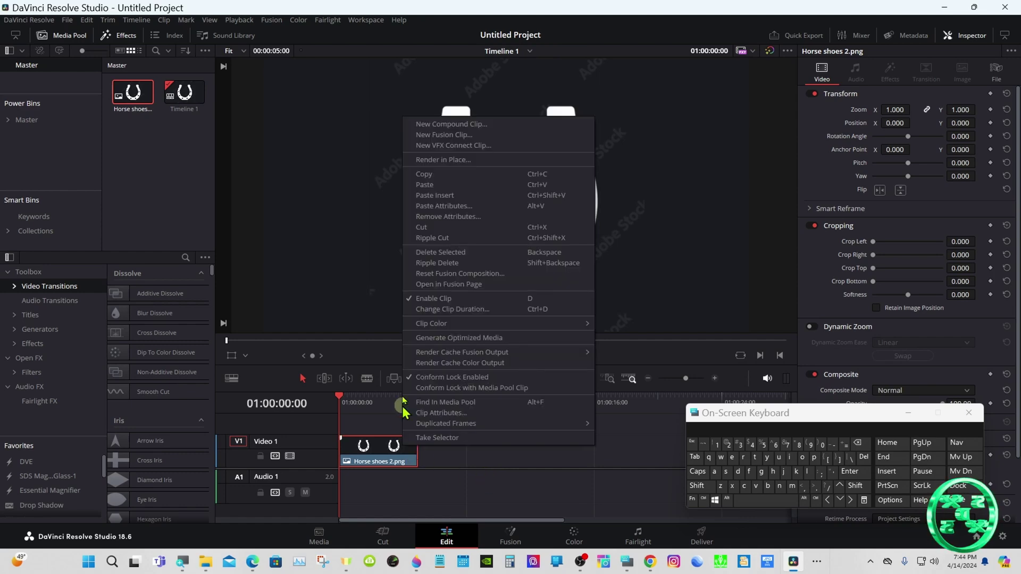
{"action": "left_click", "coordinate": [420, 238]}
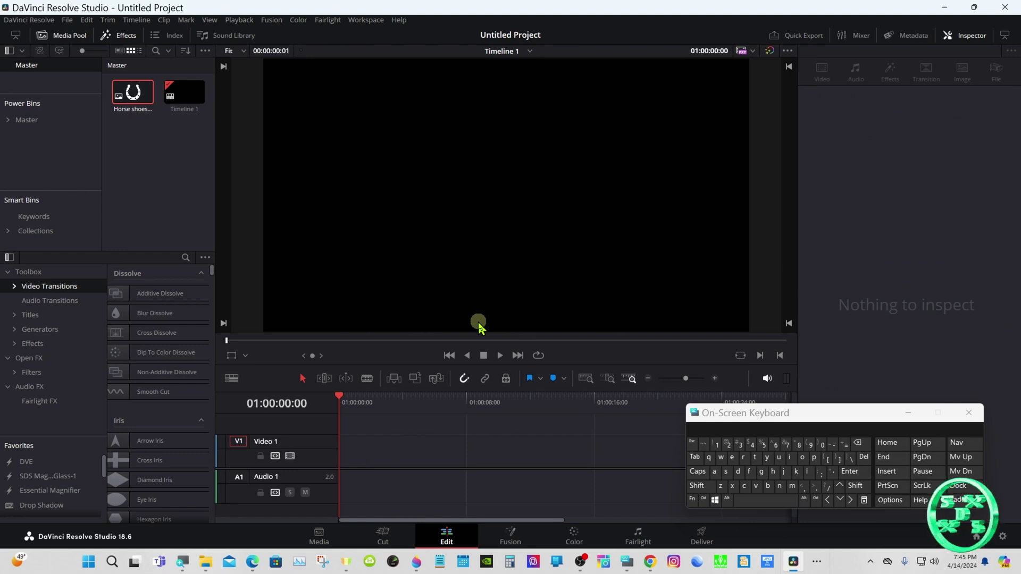
{"action": "left_click", "coordinate": [510, 535]}
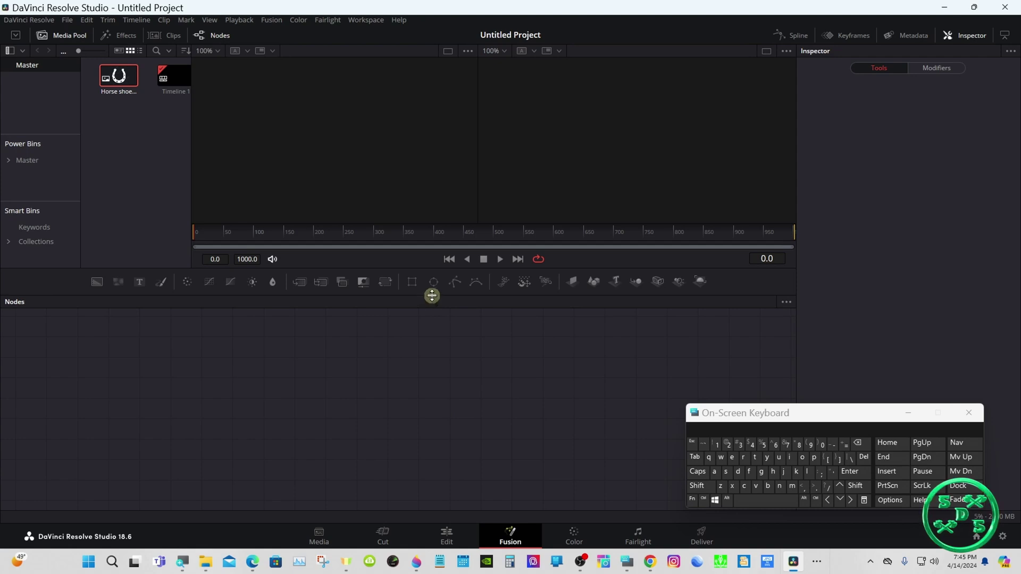
{"action": "left_click_drag", "start_coordinate": [432, 295], "coordinate": [431, 318]}
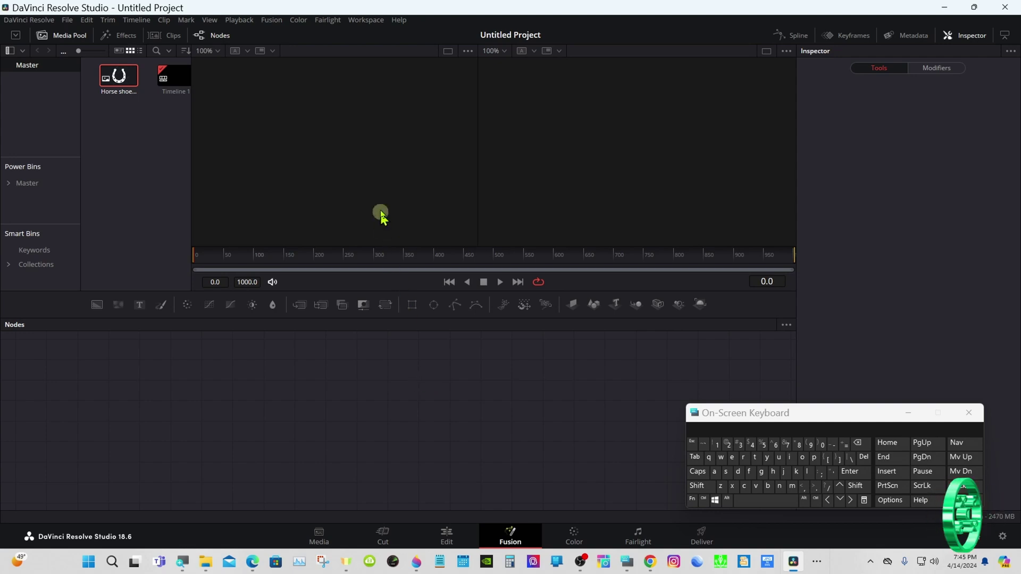
Import trace (18).svg into the Fusion composition with an image size of 1920 × 1080.
{"action": "left_click", "coordinate": [271, 24]}
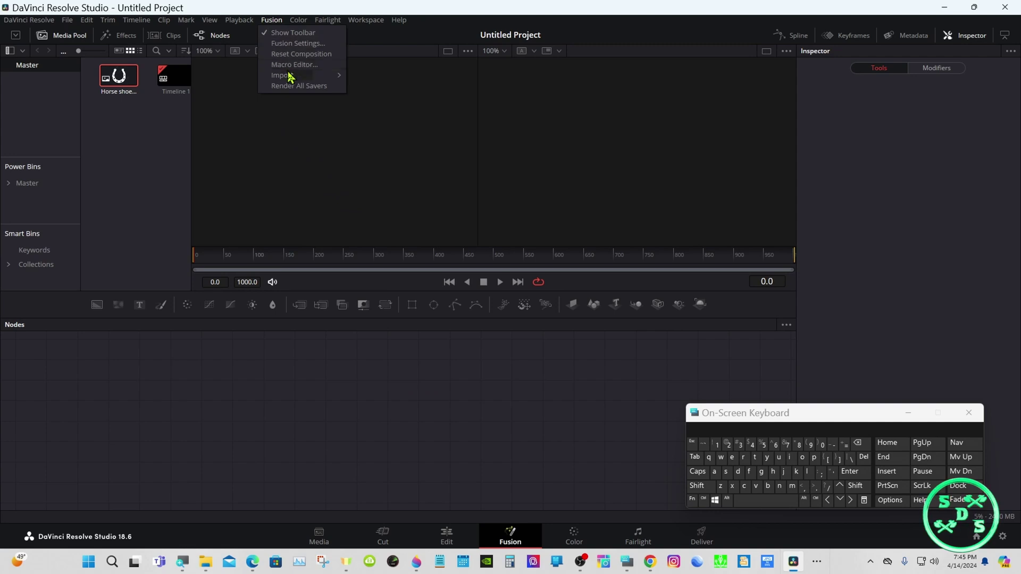
{"action": "mouse_move", "coordinate": [306, 79]}
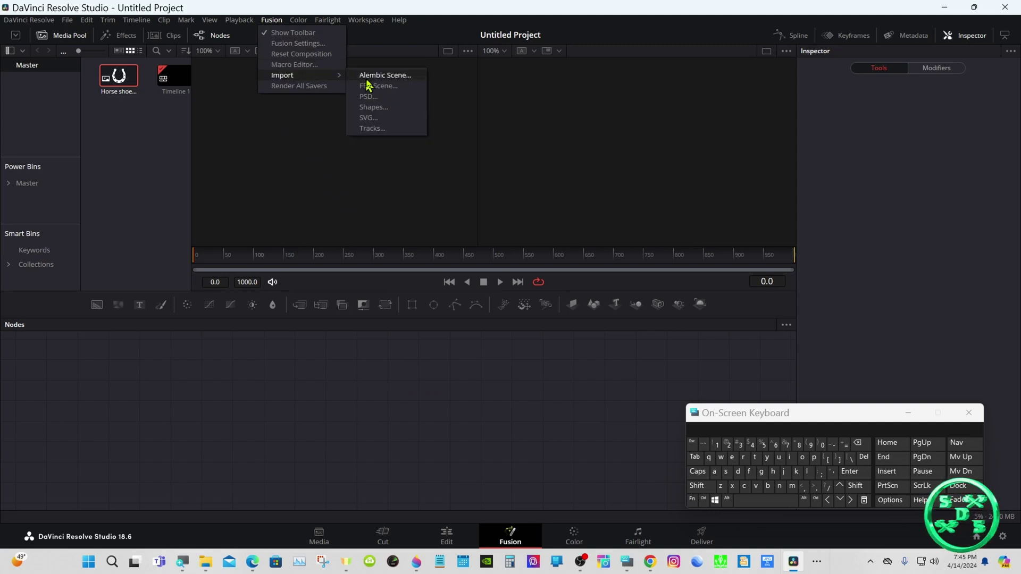
{"action": "left_click", "coordinate": [378, 119]}
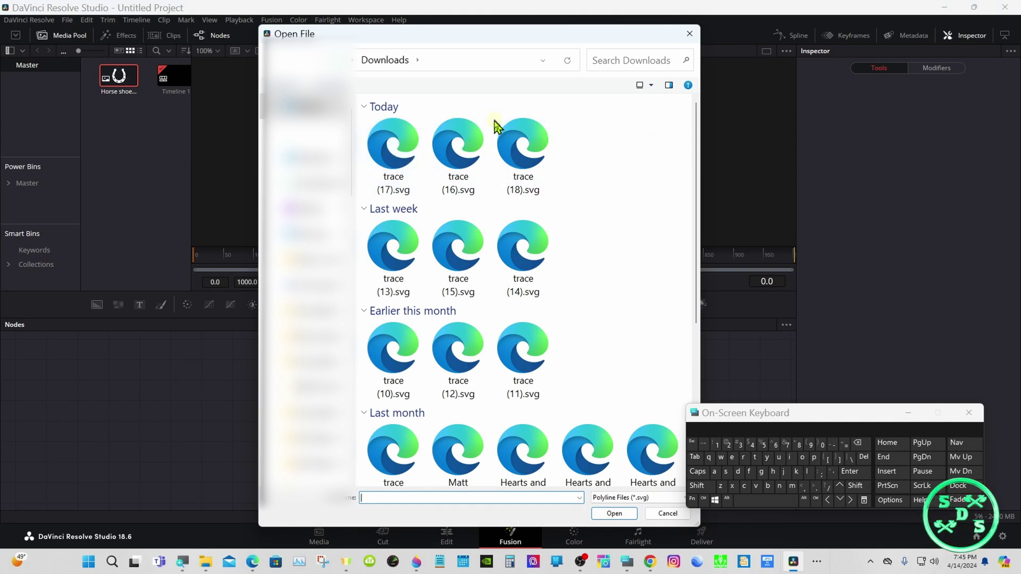
{"action": "double_click", "coordinate": [503, 136]}
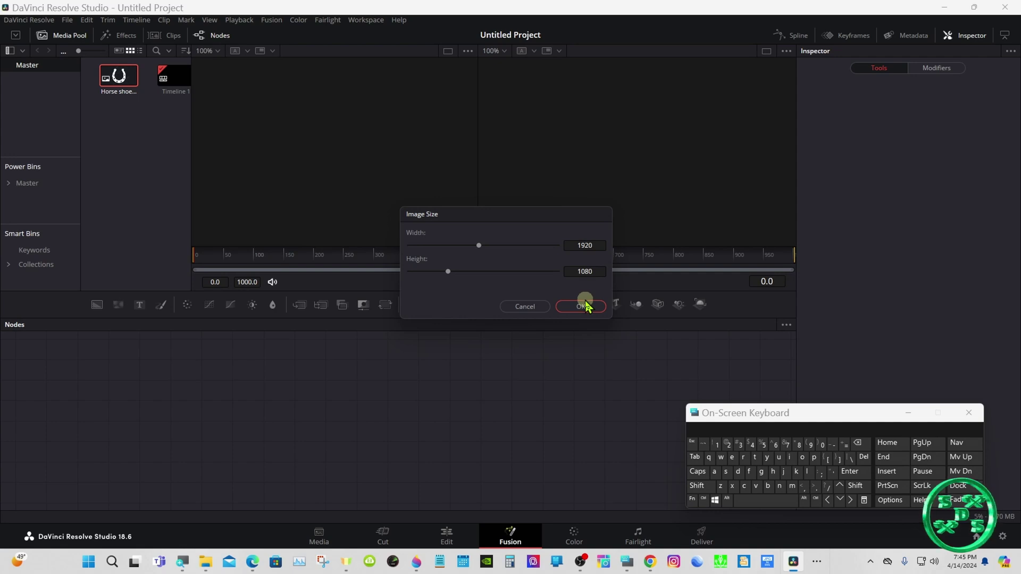
{"action": "left_click", "coordinate": [585, 307]}
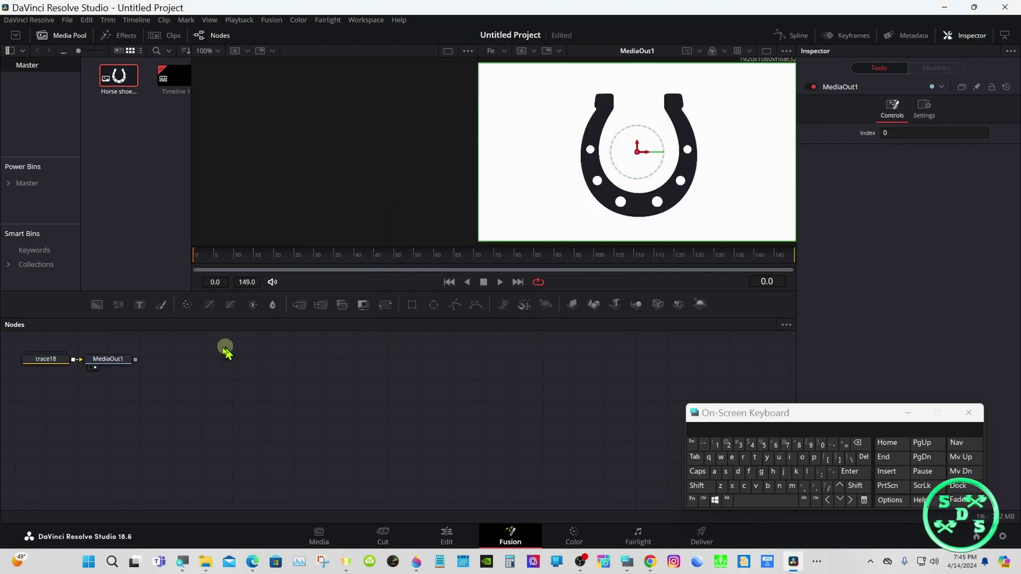
Reposition the MediaOut1 and trace18 nodes in the node area and disconnect them from each other.
{"action": "left_click_drag", "start_coordinate": [109, 372], "coordinate": [648, 395]}
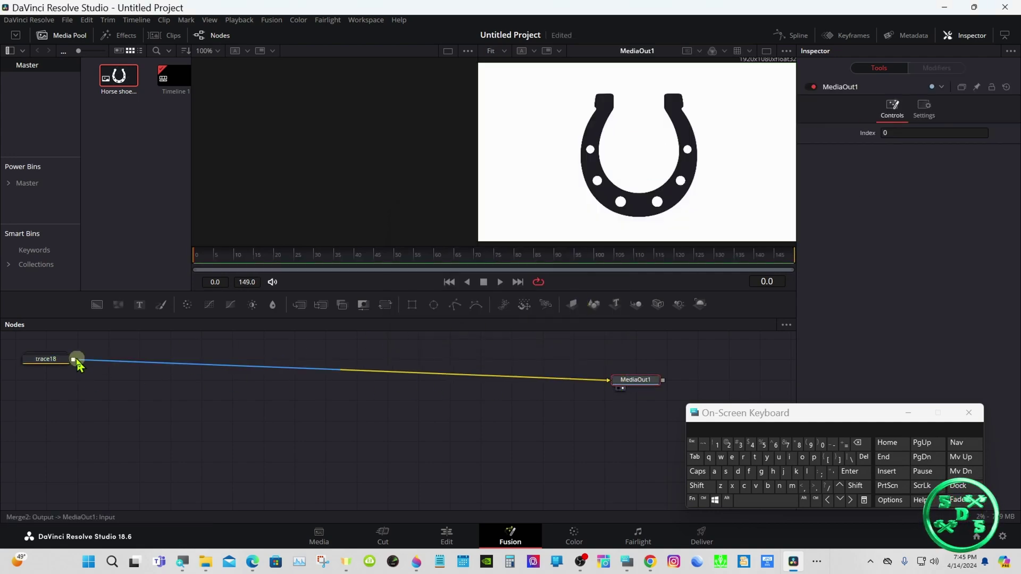
{"action": "left_click_drag", "start_coordinate": [43, 358], "coordinate": [382, 425]}
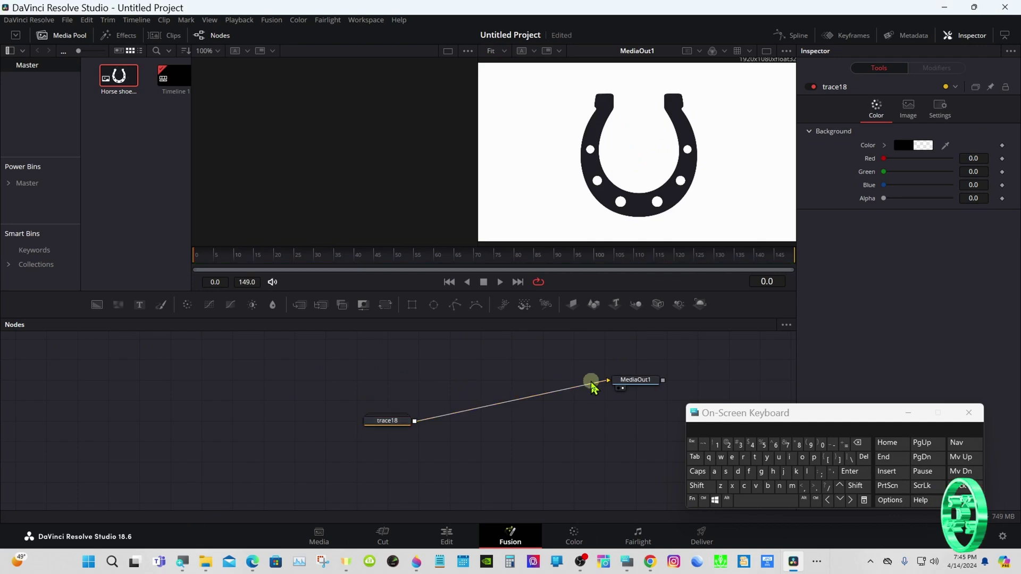
{"action": "left_click_drag", "start_coordinate": [592, 383], "coordinate": [593, 390]}
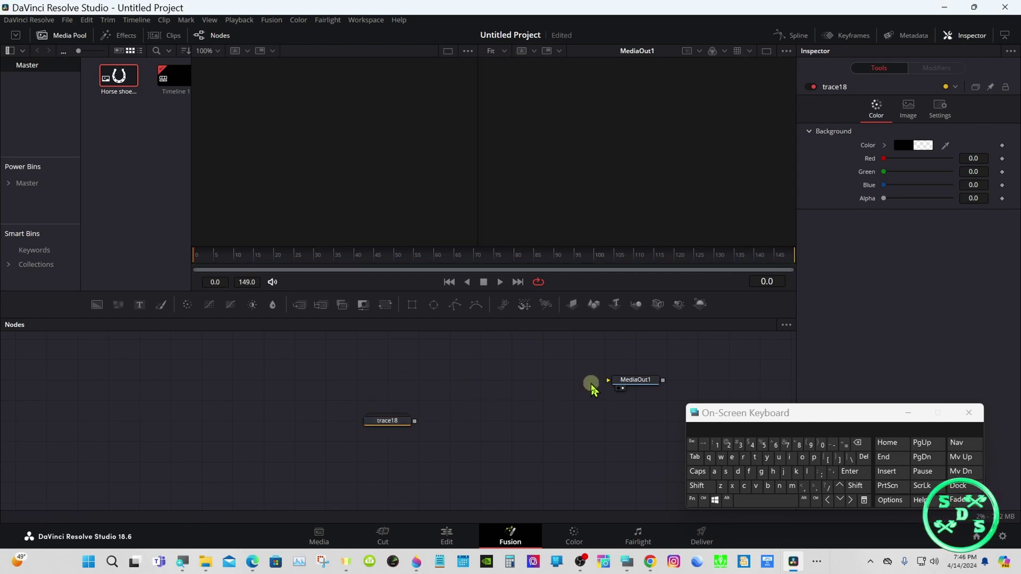
Check the nodes inside the trace18 group, collapse it again and ungroup it.
{"action": "double_click", "coordinate": [398, 426]}
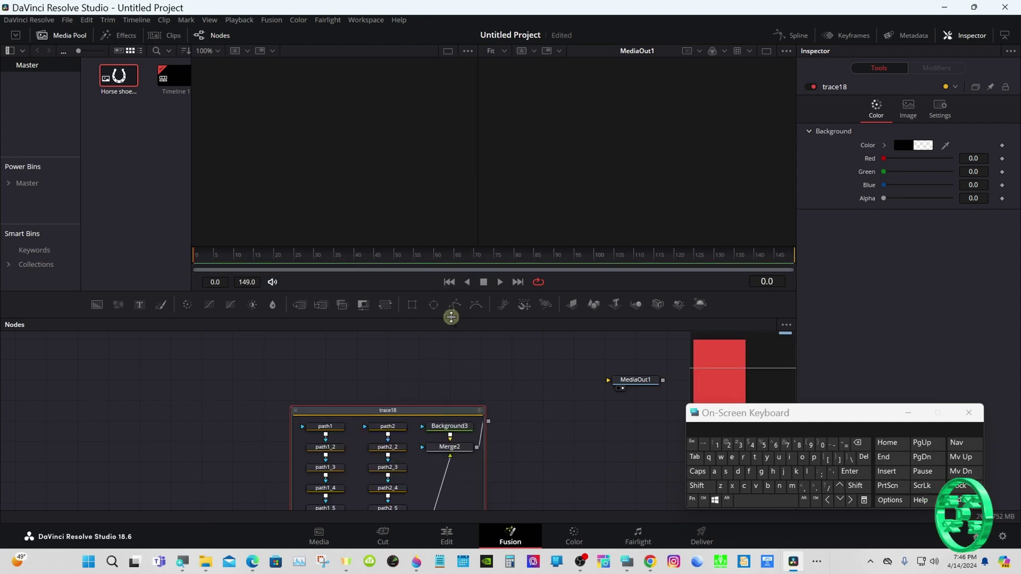
{"action": "left_click_drag", "start_coordinate": [451, 317], "coordinate": [450, 224]}
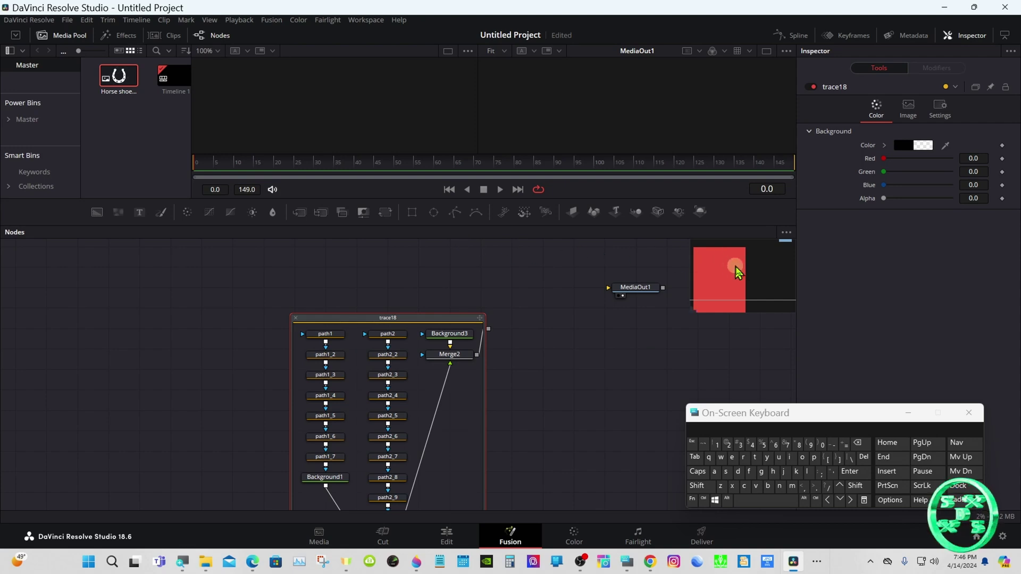
{"action": "left_click_drag", "start_coordinate": [740, 282], "coordinate": [701, 279]}
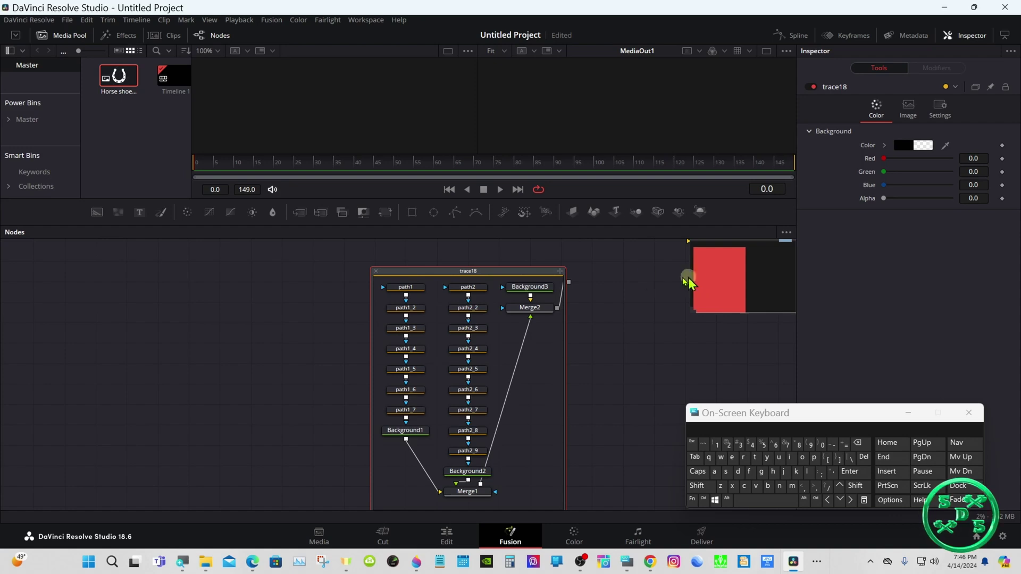
{"action": "left_click", "coordinate": [376, 271]}
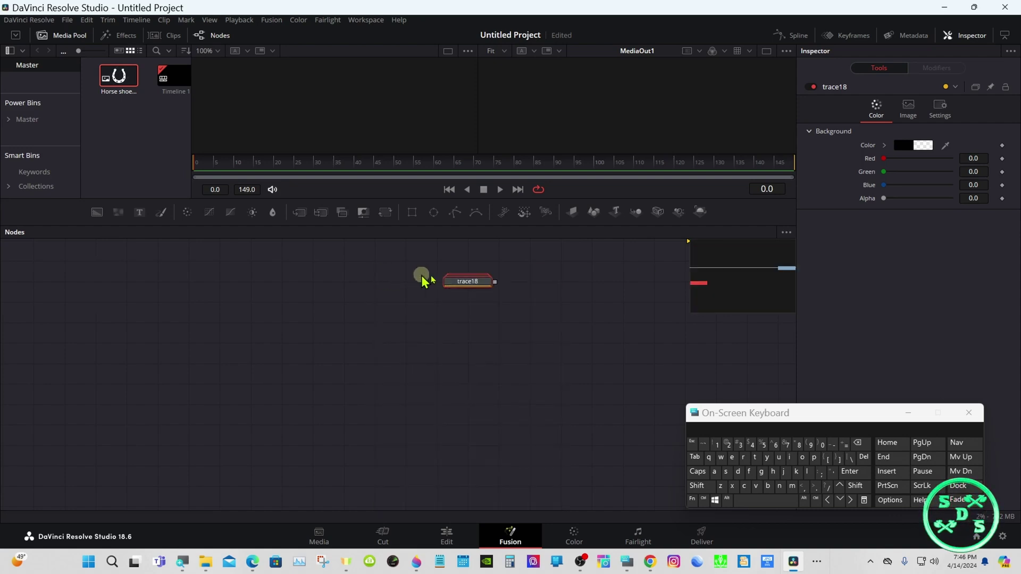
{"action": "right_click", "coordinate": [486, 283]}
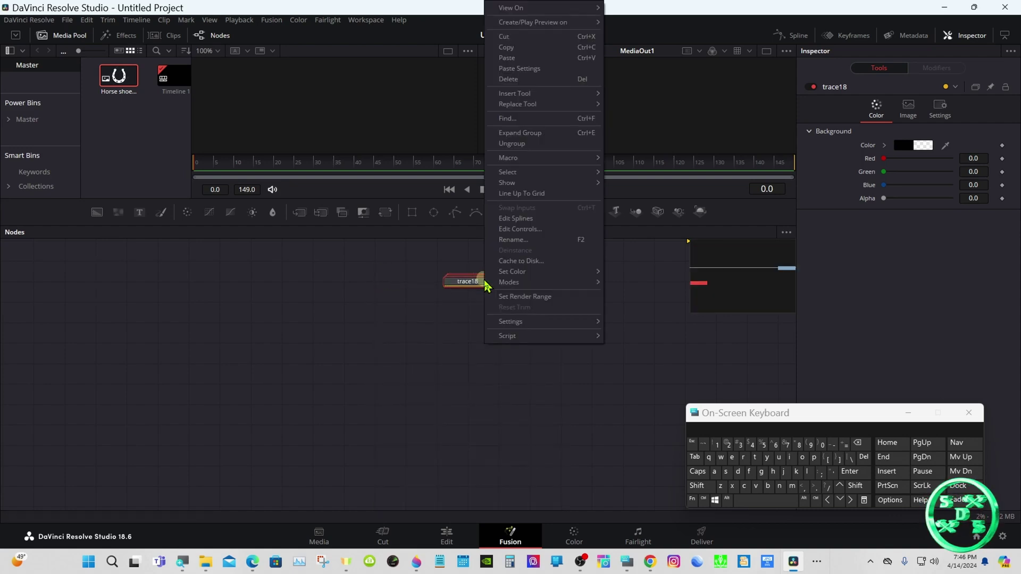
{"action": "left_click", "coordinate": [533, 146]}
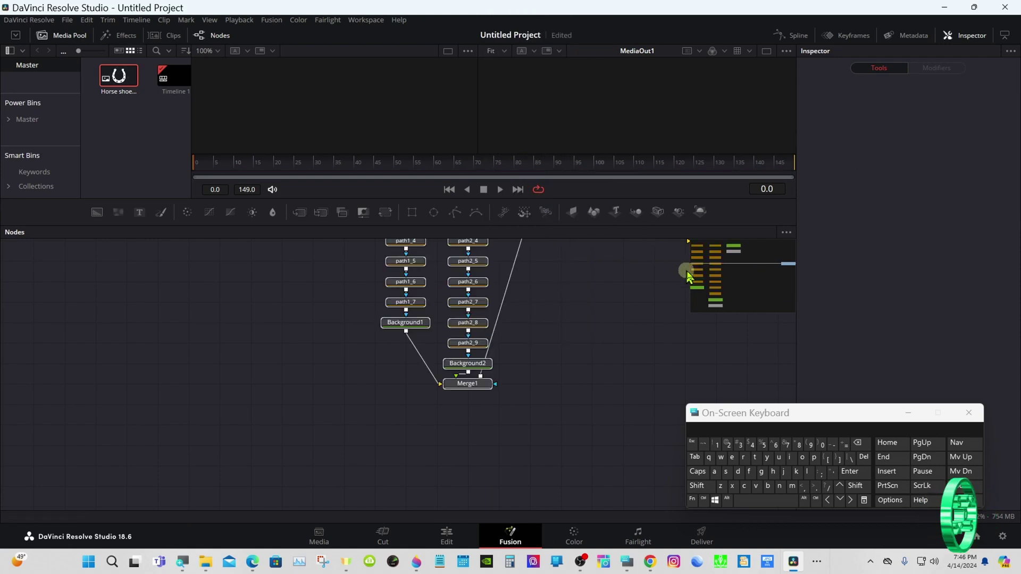
Show the path1 node in the first viewer and enlarge the viewer area.
{"action": "mouse_move", "coordinate": [718, 285]}
{"action": "left_mouse_down"}
{"action": "mouse_move", "coordinate": [718, 265]}
{"action": "mouse_move", "coordinate": [708, 269]}
{"action": "left_mouse_up"}
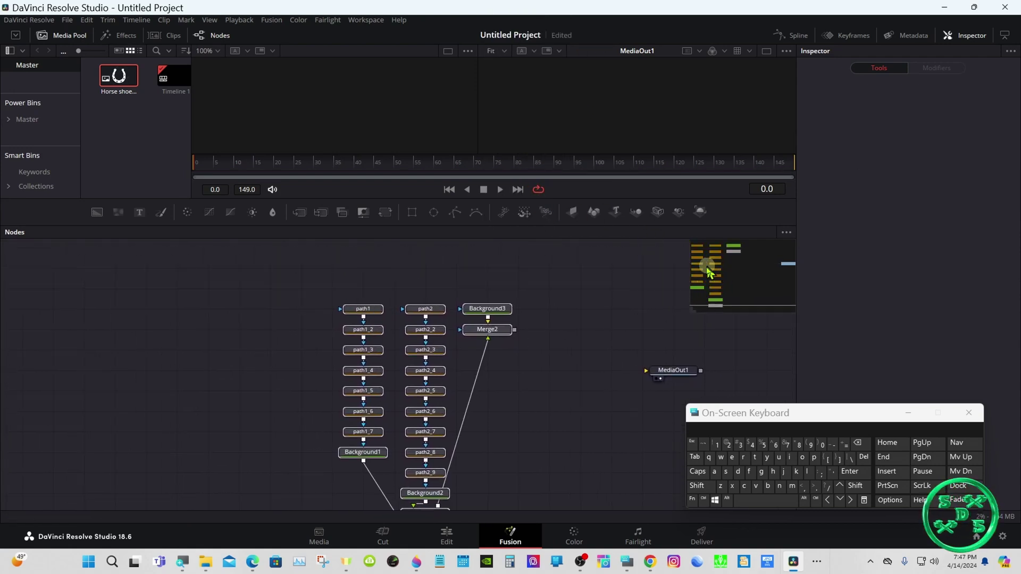
{"action": "left_click", "coordinate": [375, 309]}
{"action": "left_click", "coordinate": [351, 316]}
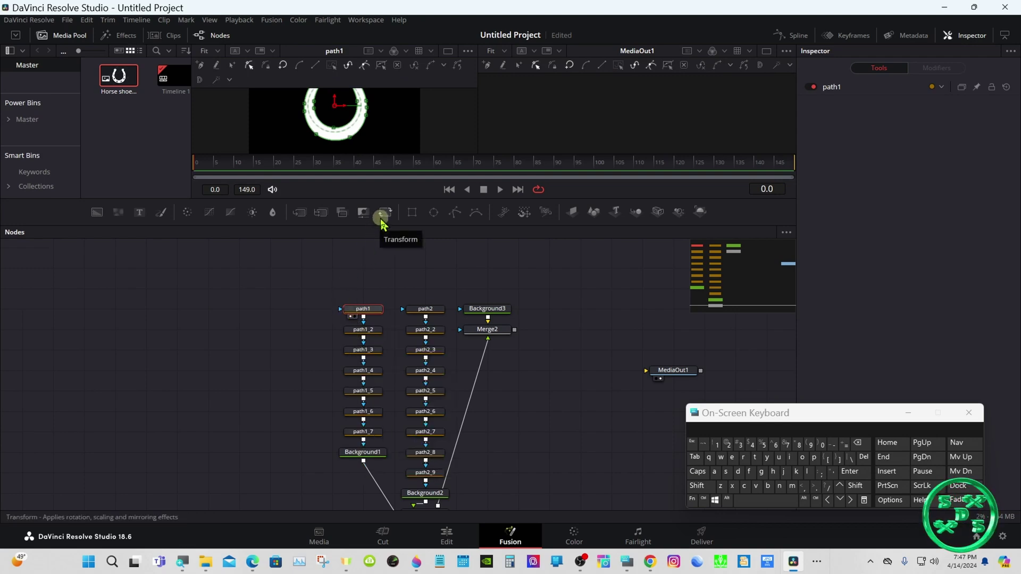
{"action": "left_click_drag", "start_coordinate": [381, 224], "coordinate": [381, 253]}
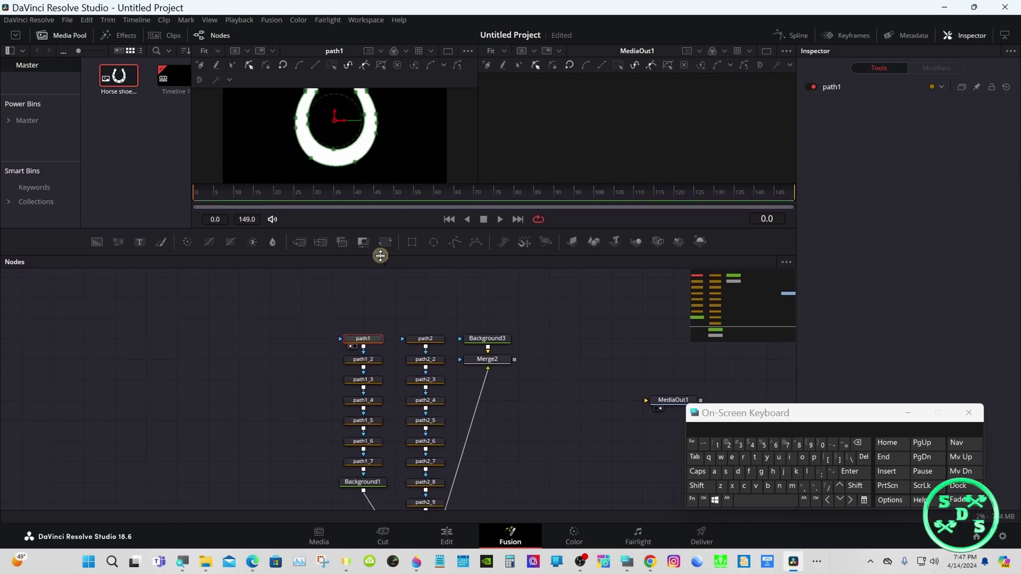
Move path1 and path2 out of their chains into a separate column and disconnect them from path1_2 and path2_2.
{"action": "left_click_drag", "start_coordinate": [372, 331], "coordinate": [187, 345]}
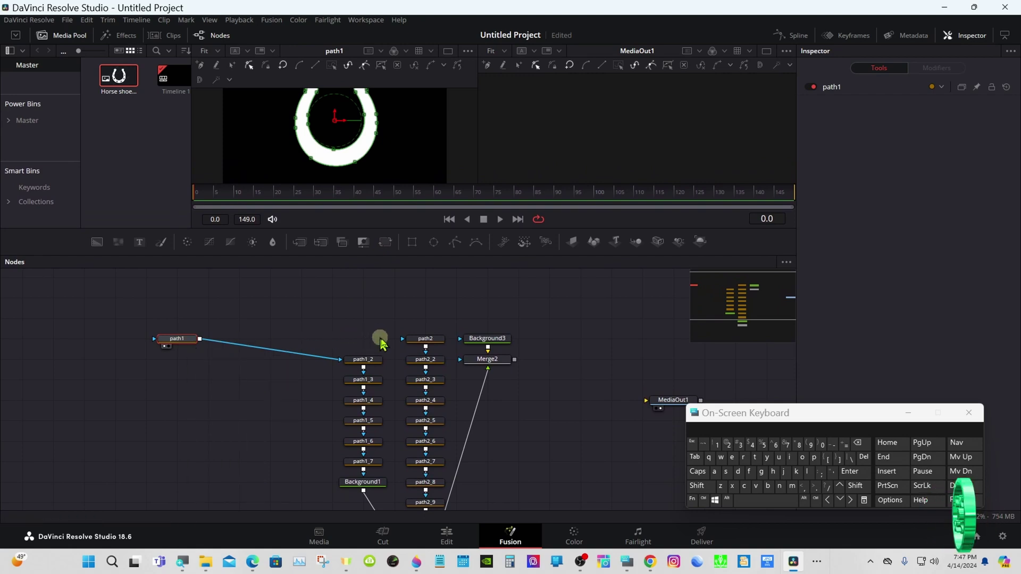
{"action": "left_click", "coordinate": [417, 339]}
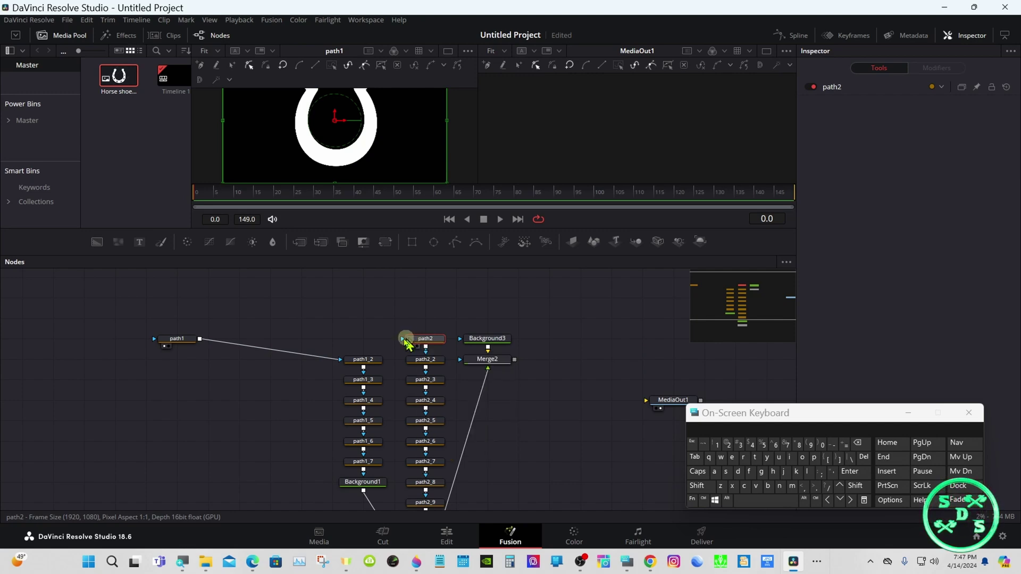
{"action": "left_click_drag", "start_coordinate": [416, 341], "coordinate": [163, 329]}
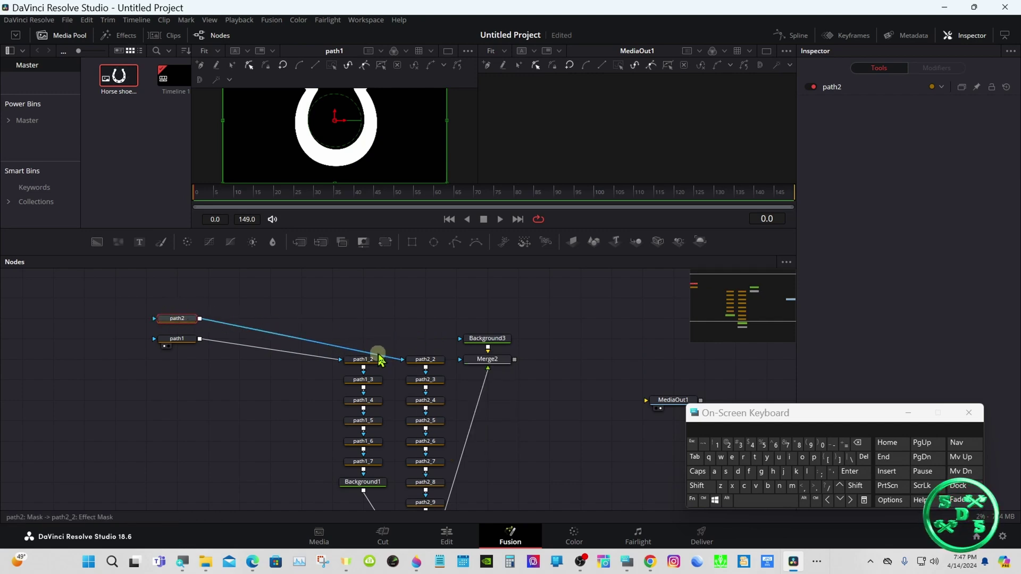
{"action": "left_click_drag", "start_coordinate": [378, 356], "coordinate": [367, 473]}
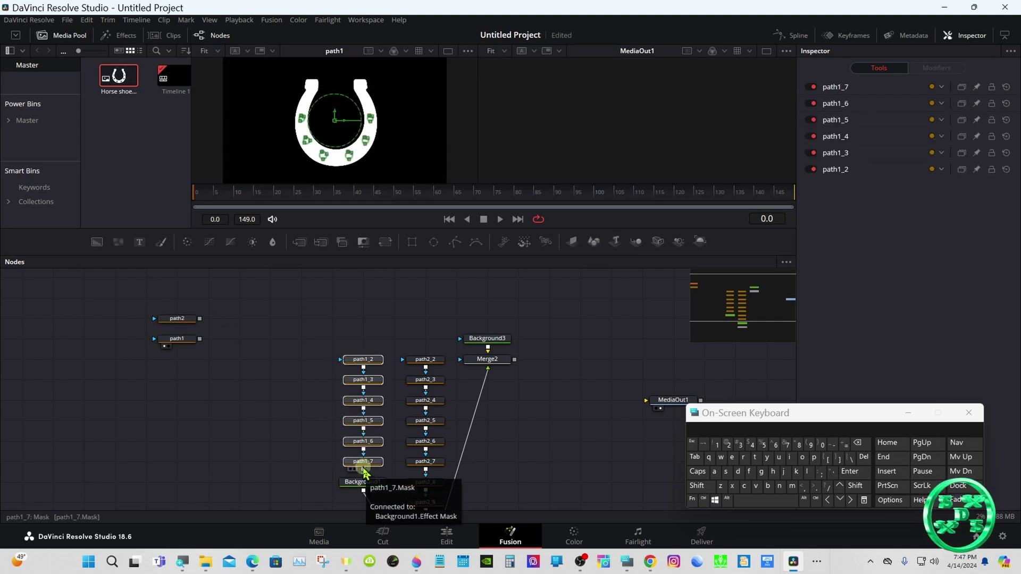
Detach path1_2, path1_3 and path1_4 from their chain and line them up below path1.
{"action": "left_click", "coordinate": [335, 445]}
{"action": "left_click_drag", "start_coordinate": [353, 360], "coordinate": [167, 361]}
{"action": "left_click", "coordinate": [252, 367]}
{"action": "left_click", "coordinate": [341, 381]}
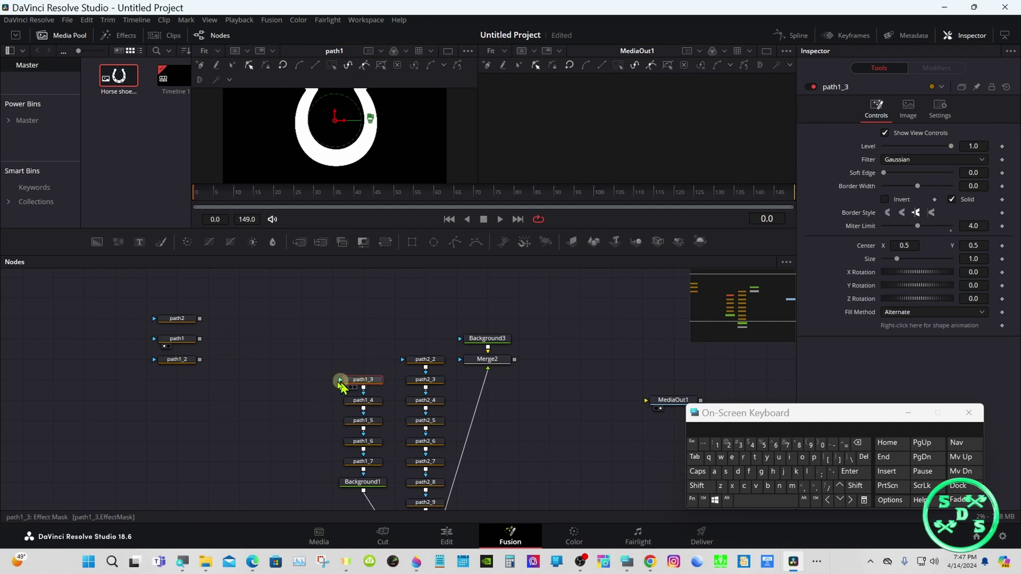
{"action": "left_click_drag", "start_coordinate": [341, 384], "coordinate": [156, 383]}
{"action": "left_click", "coordinate": [257, 390]}
{"action": "left_click_drag", "start_coordinate": [335, 401], "coordinate": [184, 403]}
{"action": "left_click", "coordinate": [333, 418]}
Move path1_5, path1_6 and path1_7 below path1_4 and disconnect path1_6 and path1_7 from the nodes that follow them.
{"action": "left_click_drag", "start_coordinate": [367, 421], "coordinate": [190, 418]}
{"action": "left_click", "coordinate": [333, 440]}
{"action": "left_click_drag", "start_coordinate": [367, 442], "coordinate": [171, 445]}
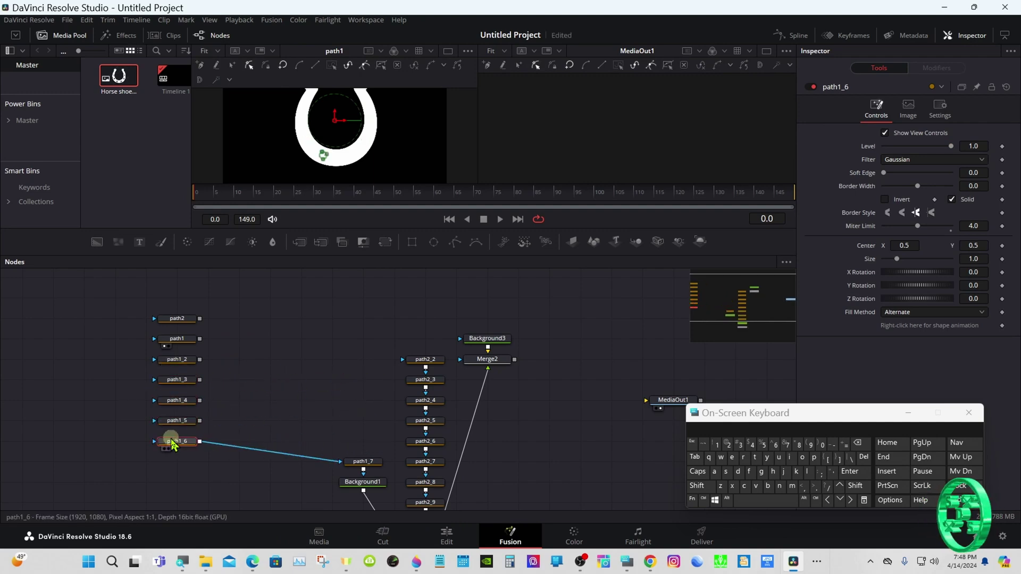
{"action": "left_click", "coordinate": [331, 459]}
{"action": "left_click_drag", "start_coordinate": [355, 462], "coordinate": [162, 462]}
{"action": "left_click", "coordinate": [324, 479]}
Remove the leftover path2_2 to path2_9, Background and Merge nodes, and move MediaOut1 closer to the separated path nodes.
{"action": "left_click", "coordinate": [426, 362]}
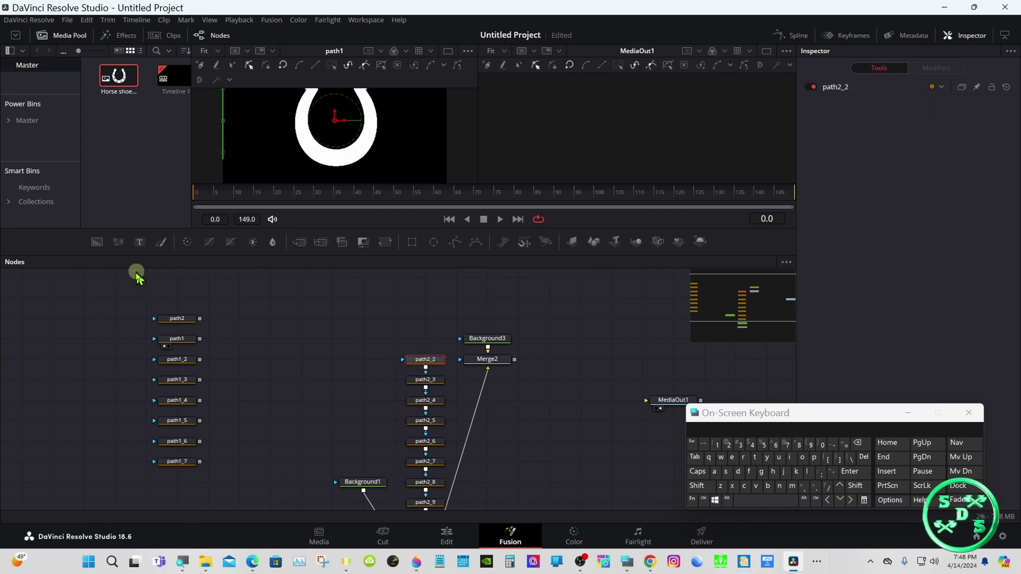
{"action": "left_click_drag", "start_coordinate": [130, 279], "coordinate": [207, 487]}
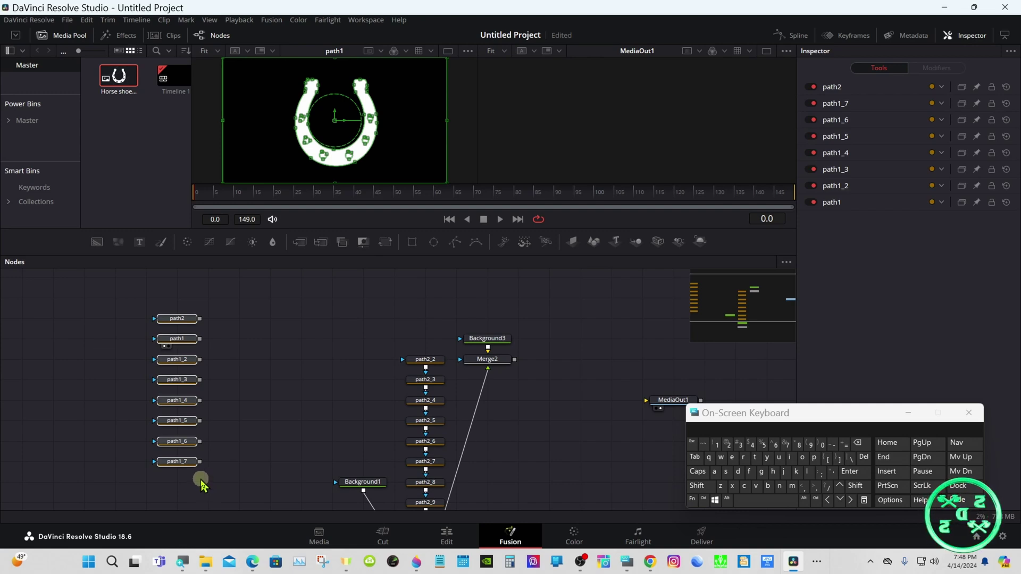
{"action": "left_click_drag", "start_coordinate": [383, 257], "coordinate": [383, 222]}
{"action": "left_click_drag", "start_coordinate": [335, 279], "coordinate": [515, 518]}
{"action": "right_click", "coordinate": [438, 446]}
{"action": "left_click", "coordinate": [461, 202]}
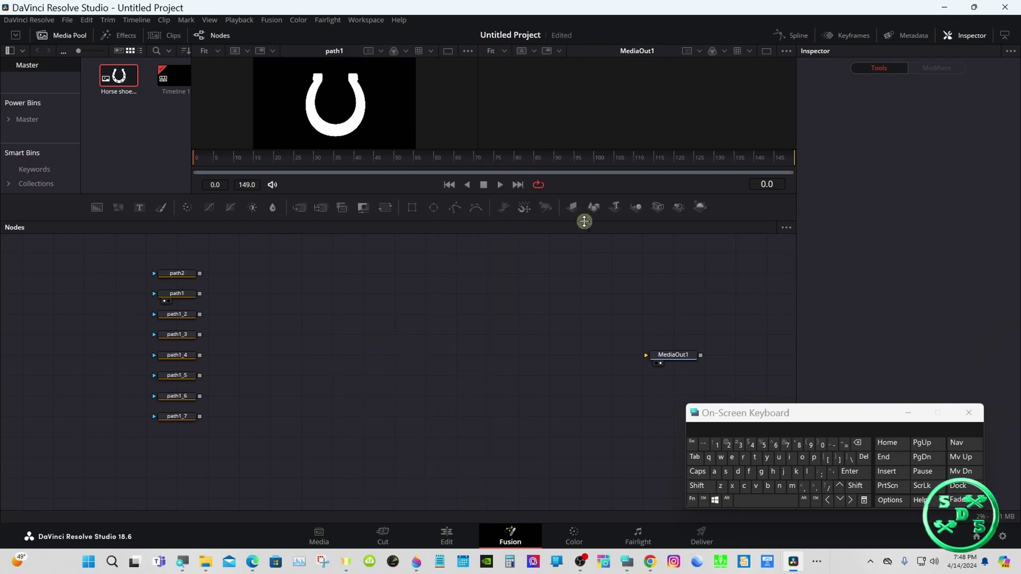
{"action": "left_click_drag", "start_coordinate": [585, 220], "coordinate": [590, 340]}
{"action": "left_click_drag", "start_coordinate": [669, 455], "coordinate": [610, 414]}
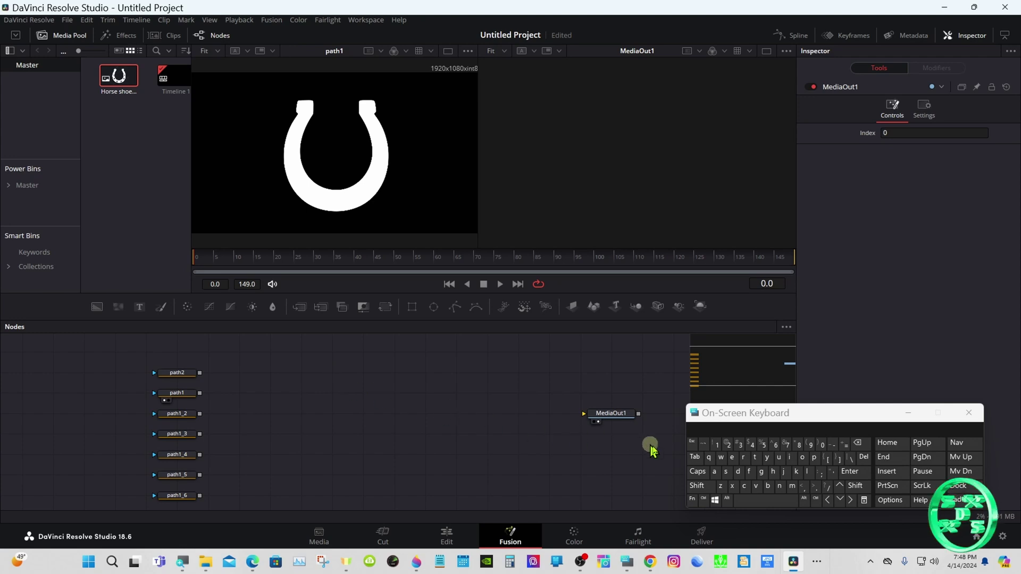
Add an sPolygon node to the node graph beside the path nodes.
{"action": "left_click", "coordinate": [699, 487]}
{"action": "left_click", "coordinate": [747, 502]}
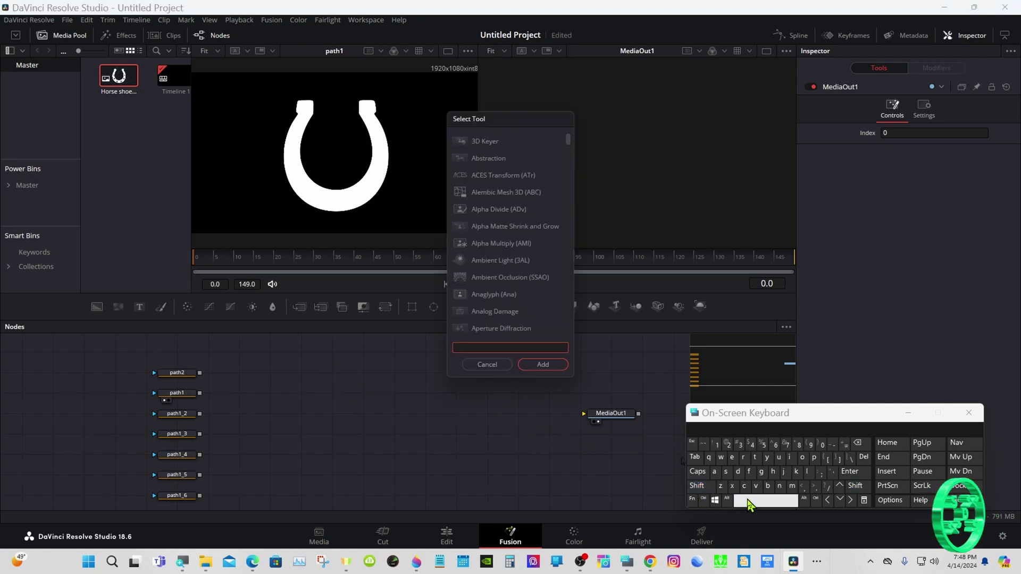
{"action": "left_click", "coordinate": [727, 472]}
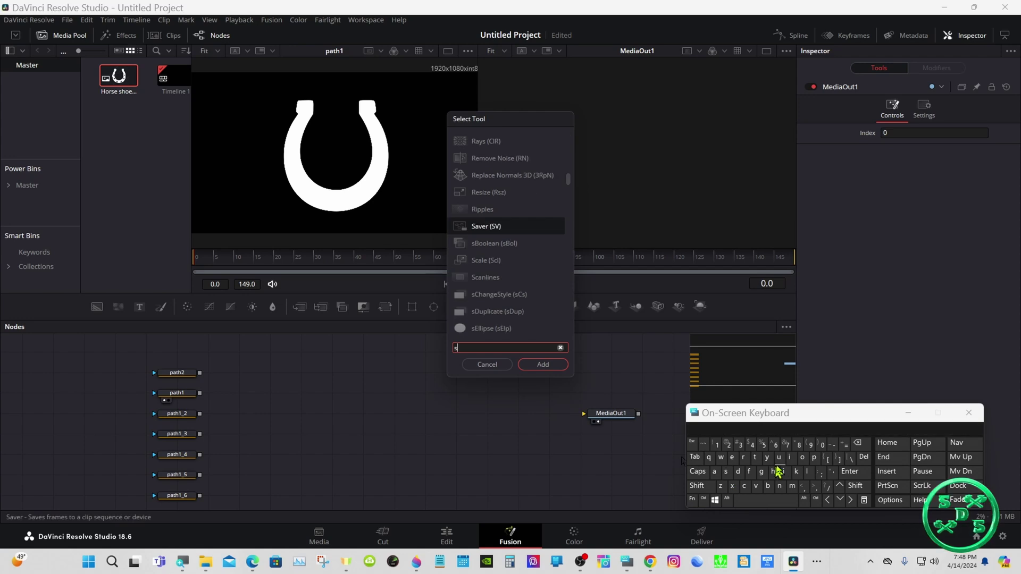
{"action": "left_click", "coordinate": [814, 458]}
{"action": "left_click", "coordinate": [802, 458]}
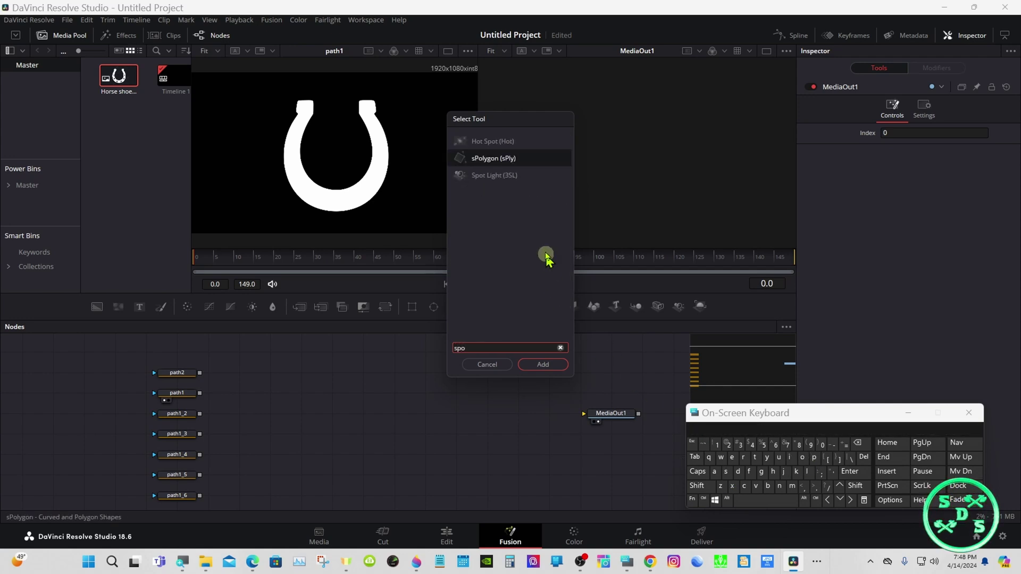
{"action": "left_click", "coordinate": [503, 159]}
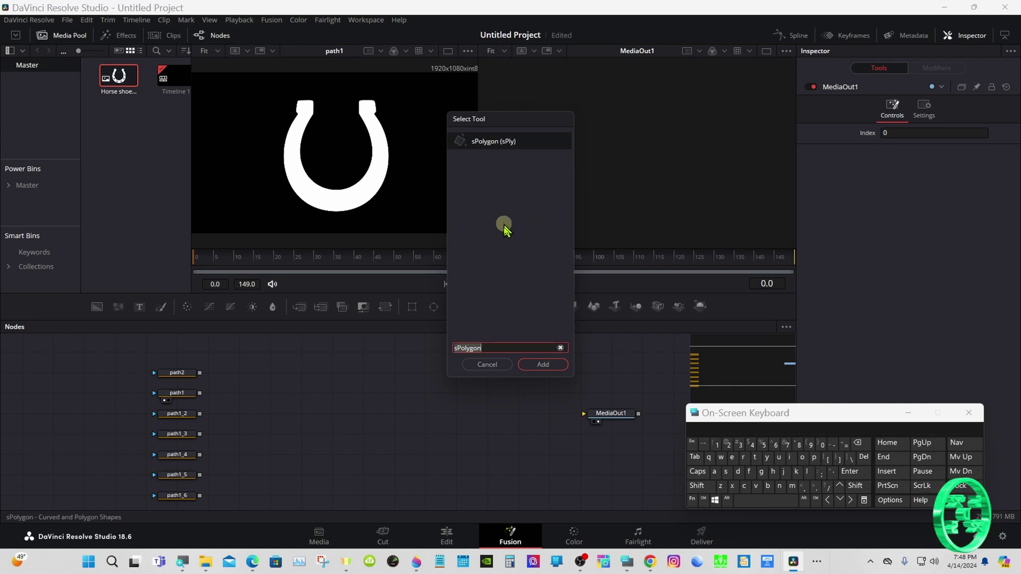
{"action": "left_click", "coordinate": [529, 366]}
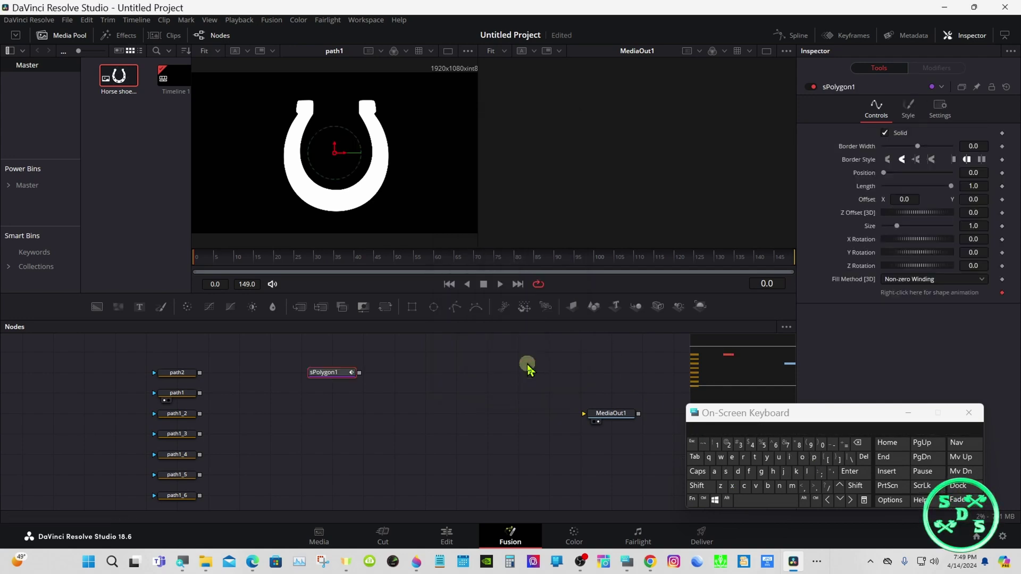
Copy the sPolygon1 node and paste seven duplicates in a column below it, one for each remaining path node.
{"action": "right_click", "coordinate": [334, 375]}
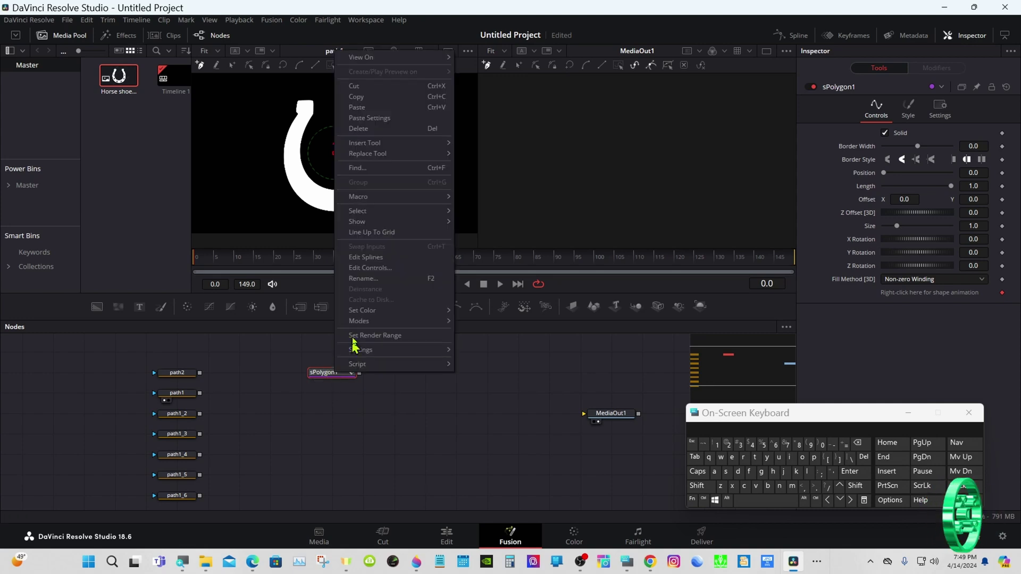
{"action": "left_click", "coordinate": [363, 95]}
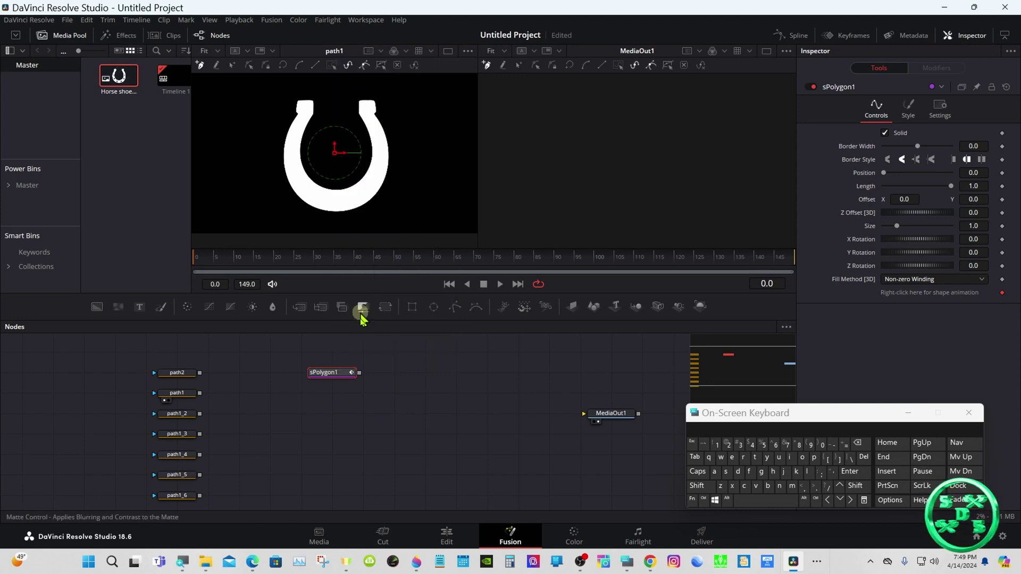
{"action": "left_click", "coordinate": [330, 401]}
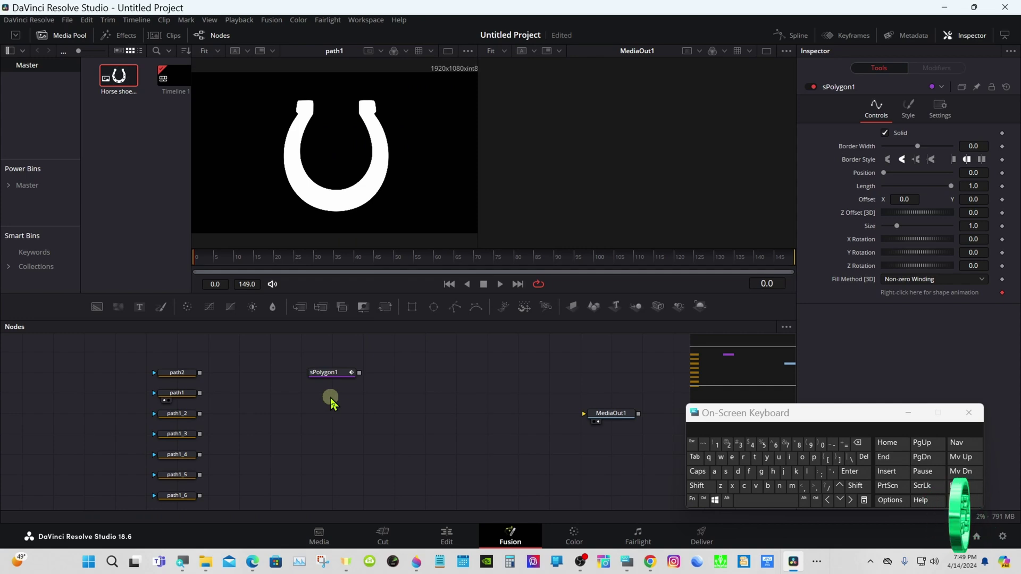
{"action": "right_click", "coordinate": [331, 403]}
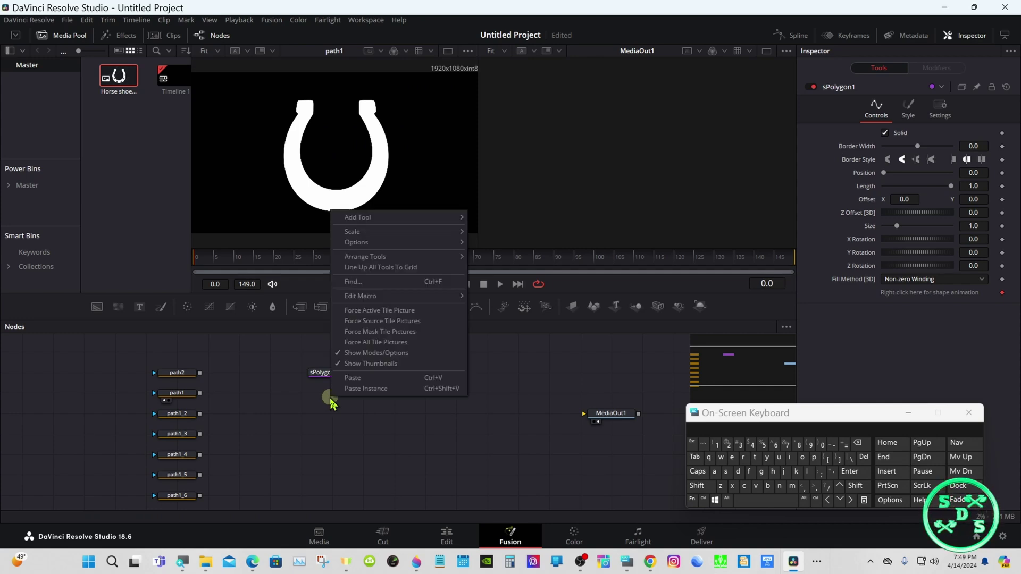
{"action": "left_click", "coordinate": [352, 378]}
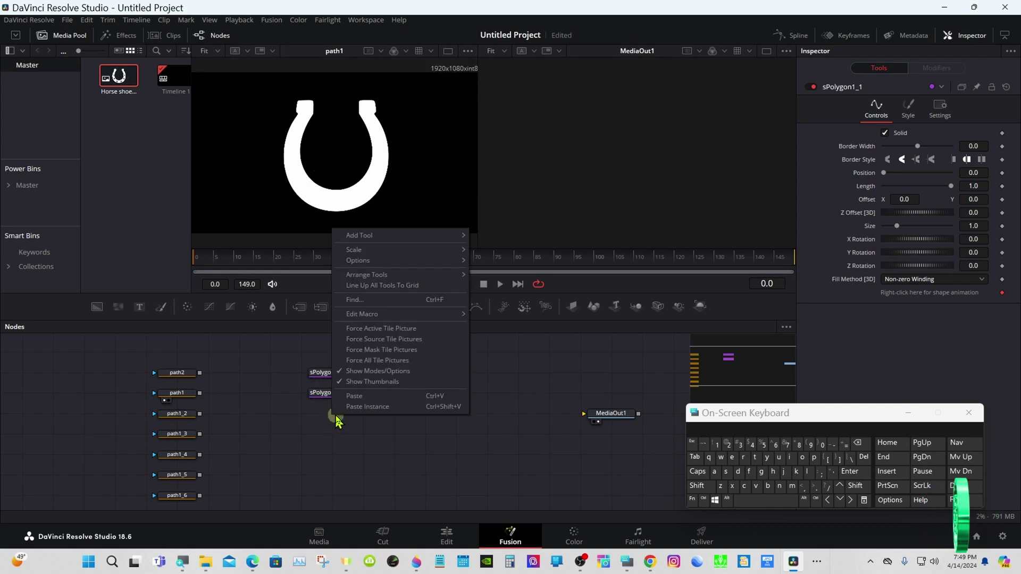
{"action": "left_click", "coordinate": [353, 396]}
{"action": "right_click", "coordinate": [328, 437]}
{"action": "left_click", "coordinate": [353, 424]}
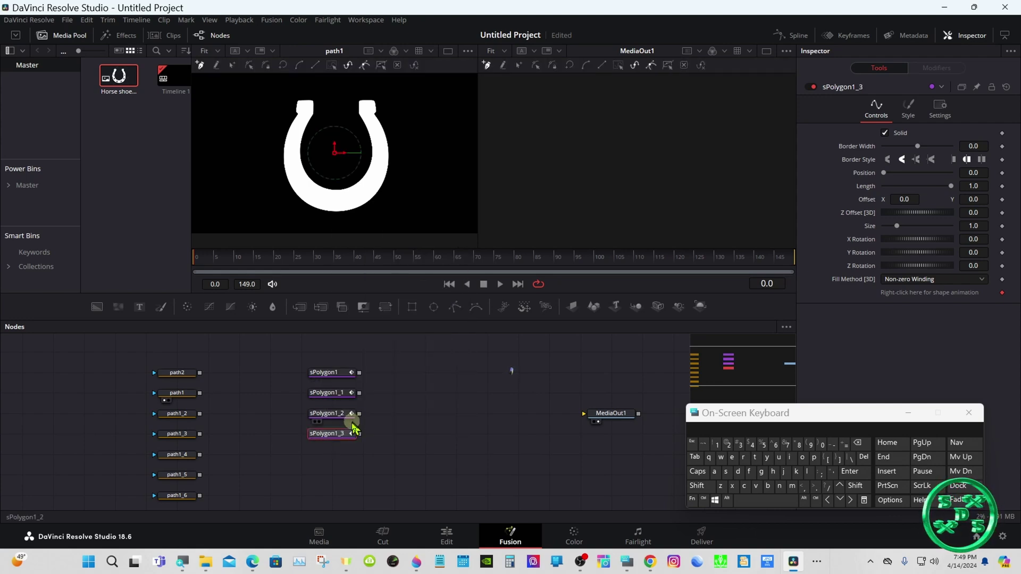
{"action": "right_click", "coordinate": [329, 459]}
{"action": "left_click", "coordinate": [353, 447]}
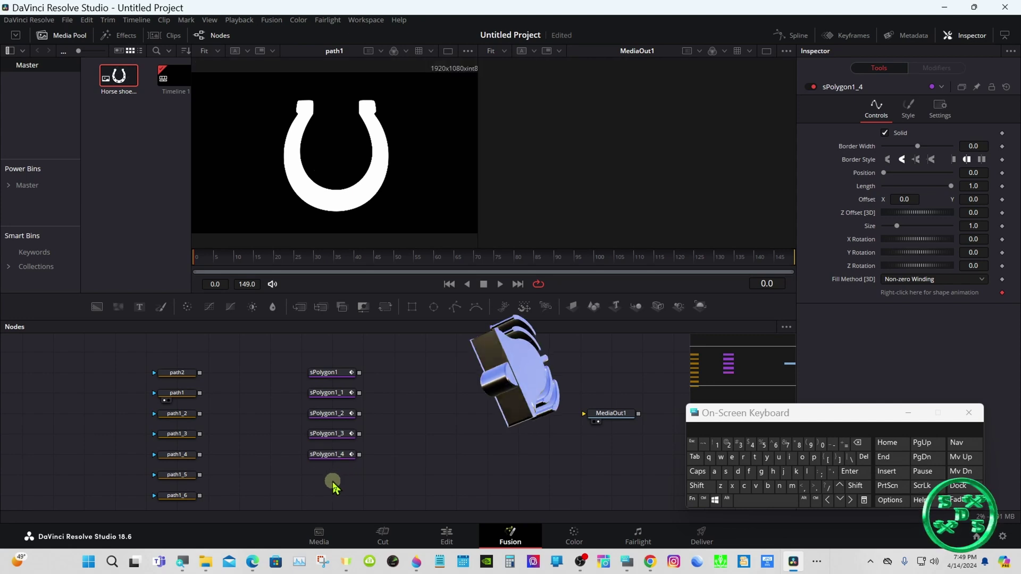
{"action": "right_click", "coordinate": [334, 481]}
{"action": "left_click", "coordinate": [354, 470]}
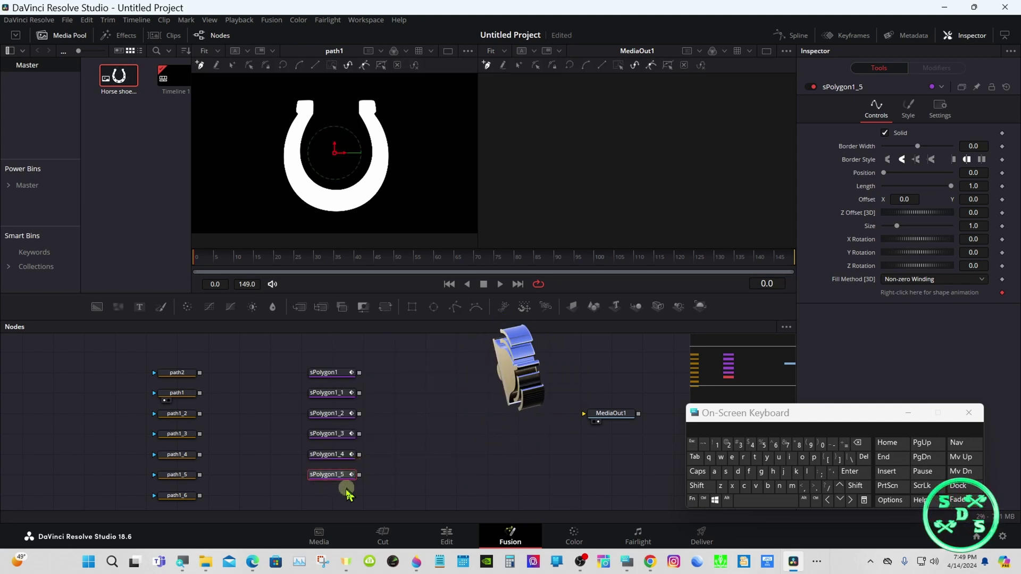
{"action": "right_click", "coordinate": [330, 496]}
{"action": "left_click", "coordinate": [350, 480]}
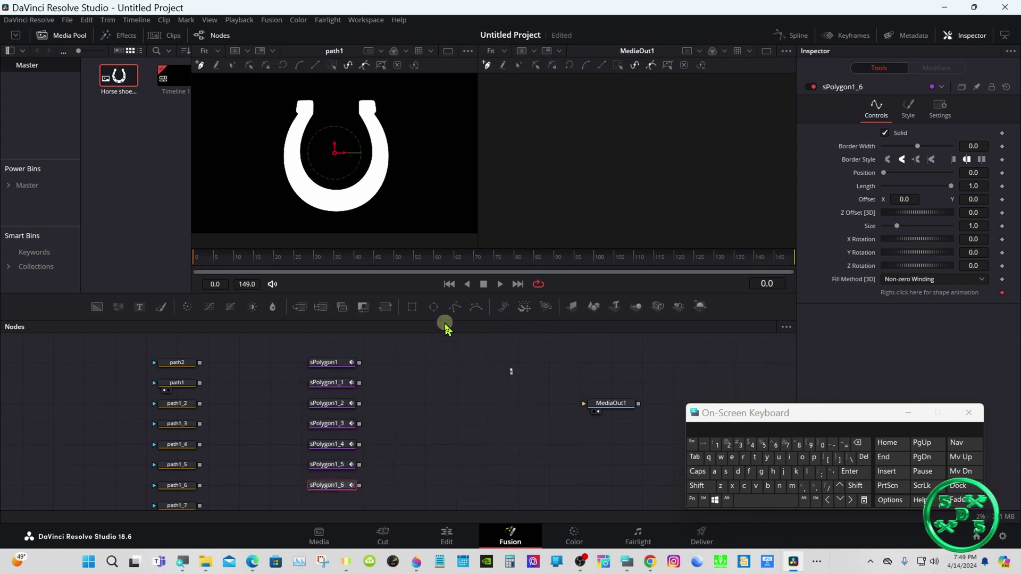
{"action": "left_click_drag", "start_coordinate": [445, 321], "coordinate": [445, 296]}
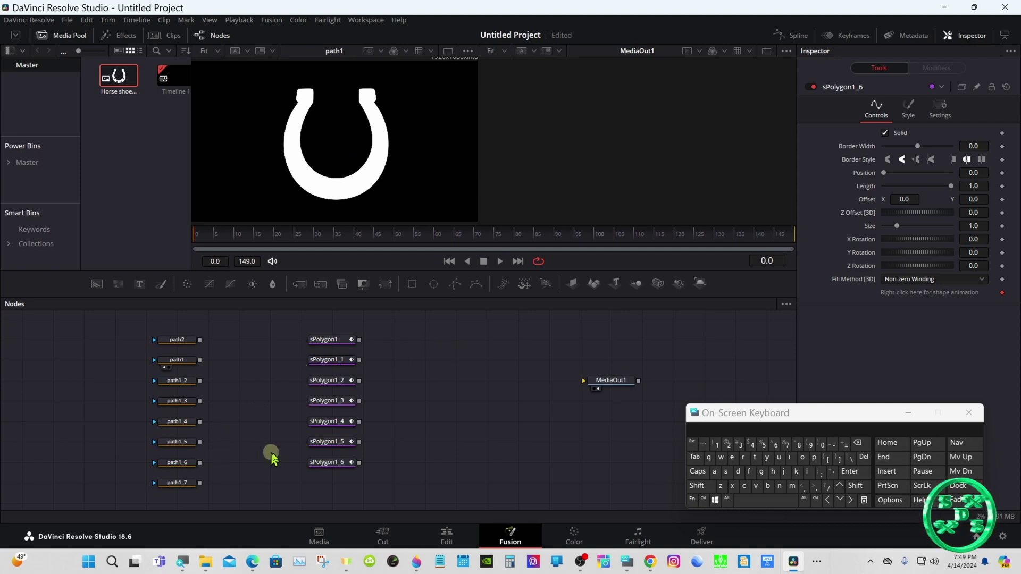
{"action": "right_click", "coordinate": [326, 483]}
{"action": "left_click", "coordinate": [354, 468]}
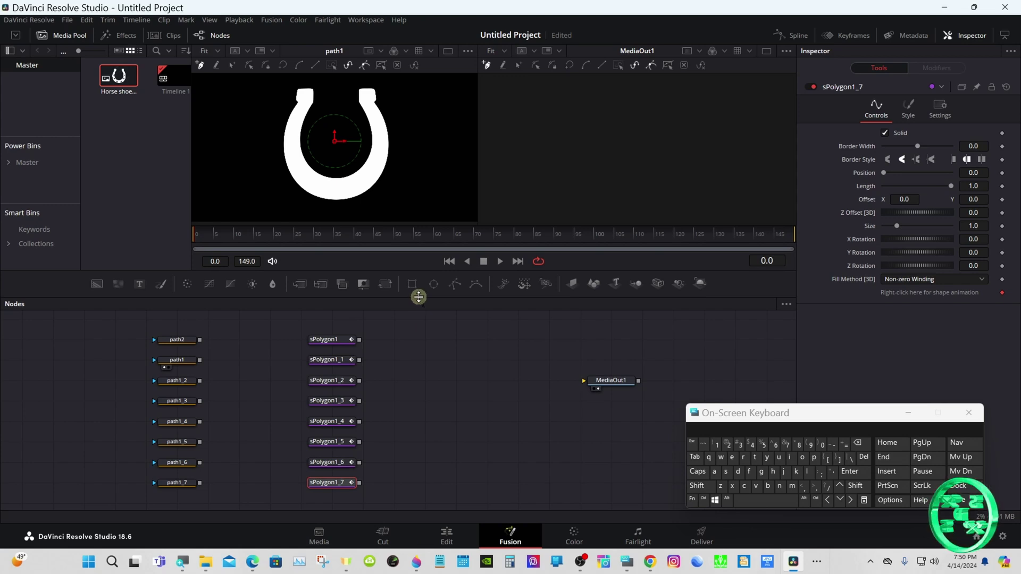
Move path2 beside sPolygon1_7 and path1 beside sPolygon1_6 in a new column.
{"action": "left_click_drag", "start_coordinate": [418, 297], "coordinate": [418, 280]}
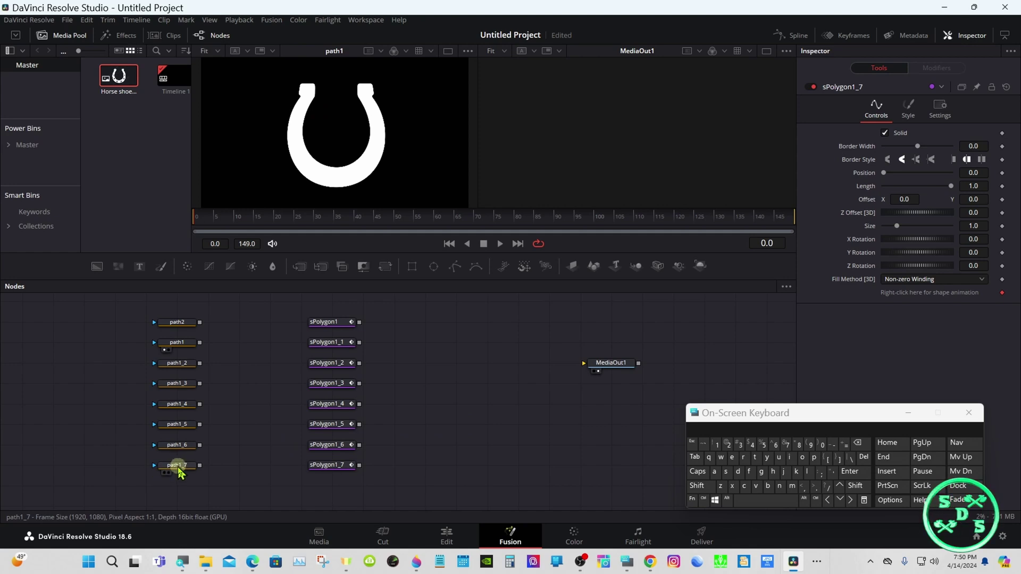
{"action": "left_click", "coordinate": [177, 323]}
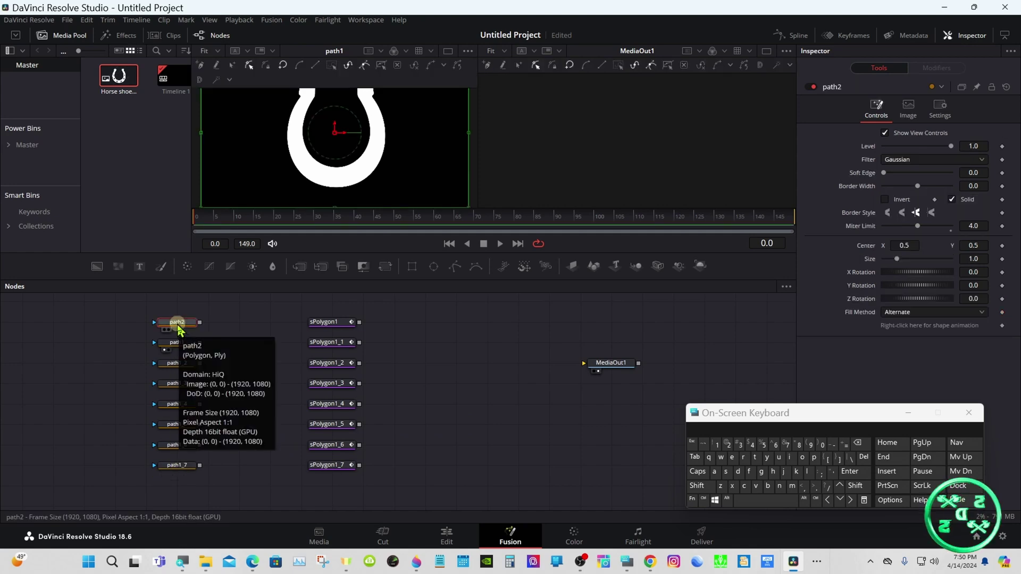
{"action": "left_click_drag", "start_coordinate": [178, 329], "coordinate": [275, 472]}
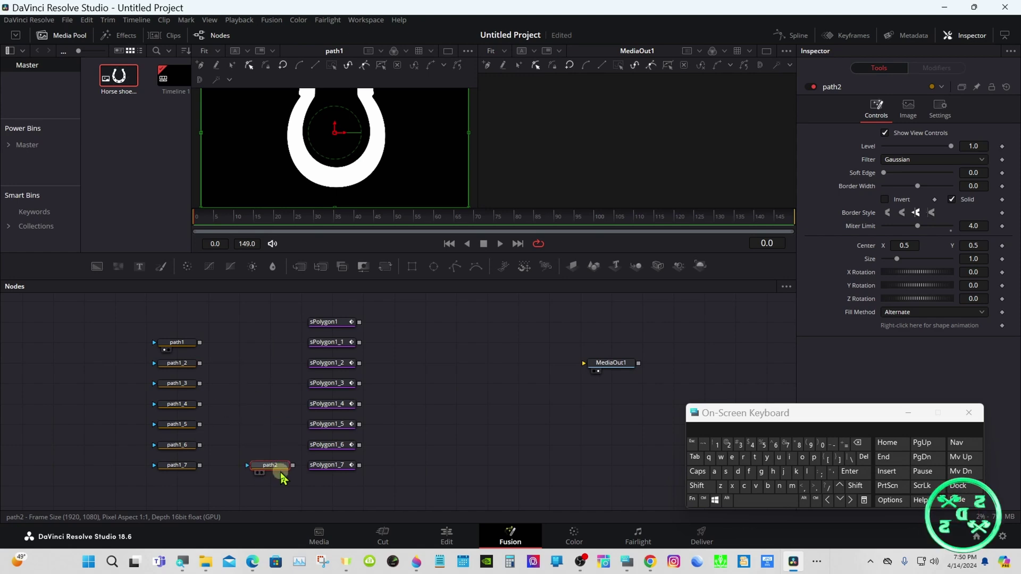
{"action": "left_click", "coordinate": [181, 348]}
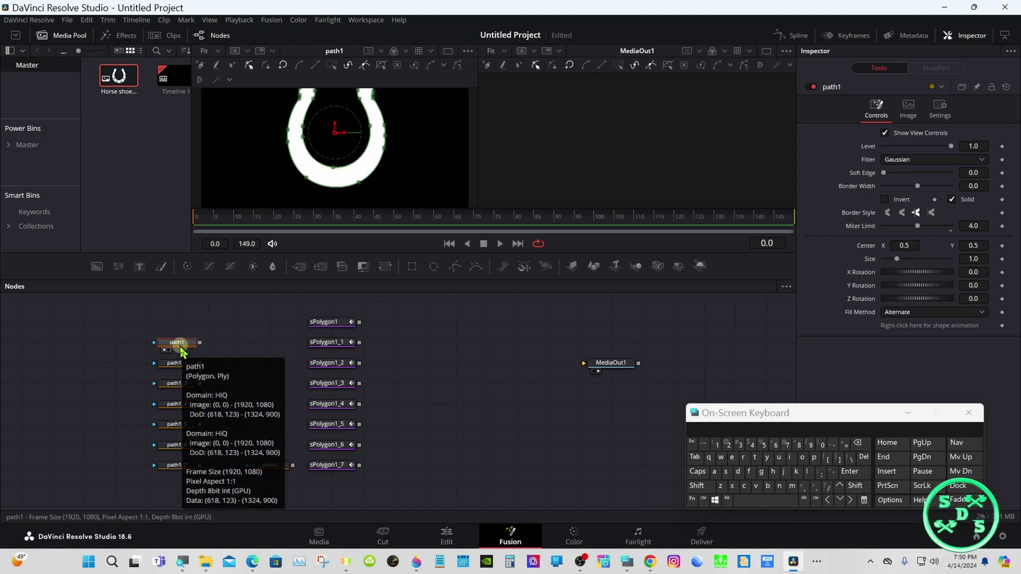
{"action": "left_click_drag", "start_coordinate": [181, 351], "coordinate": [276, 456]}
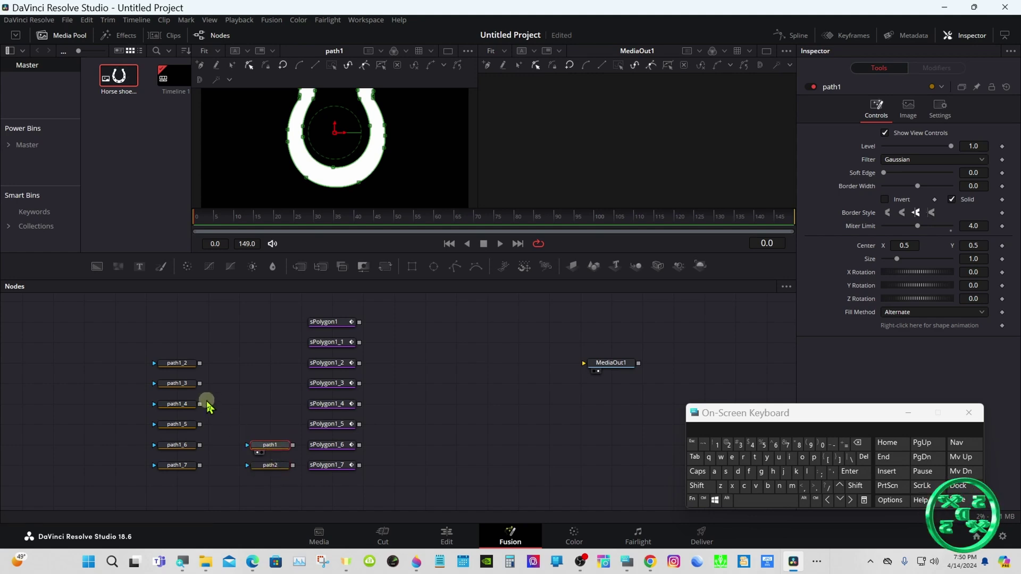
Line up path1_2 through path1_7 in order beside sPolygon1 through sPolygon1_5.
{"action": "left_click_drag", "start_coordinate": [175, 364], "coordinate": [269, 323]}
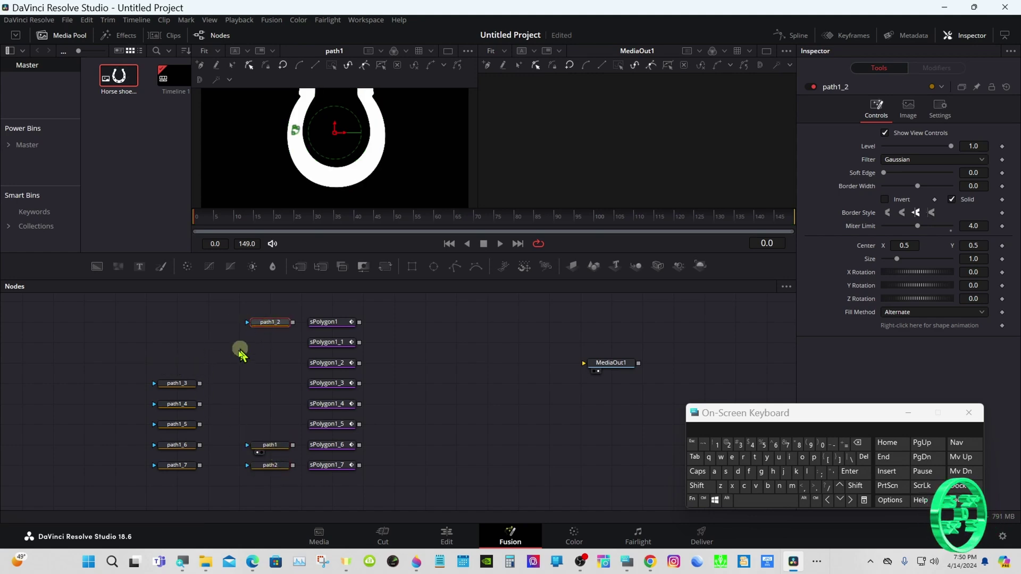
{"action": "left_click_drag", "start_coordinate": [173, 392], "coordinate": [264, 375]}
{"action": "left_click_drag", "start_coordinate": [166, 427], "coordinate": [262, 384]}
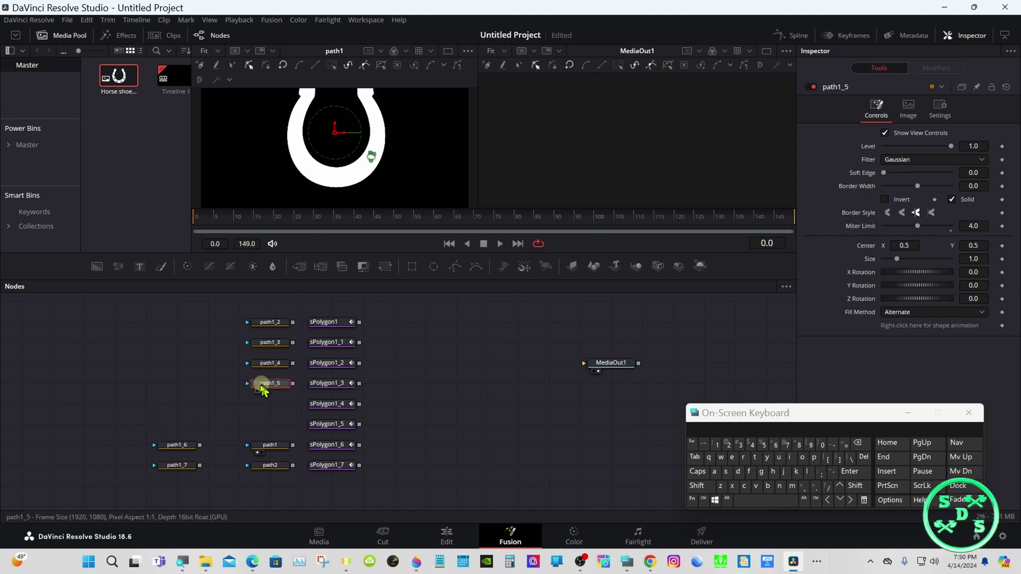
{"action": "left_click_drag", "start_coordinate": [177, 456], "coordinate": [254, 428]}
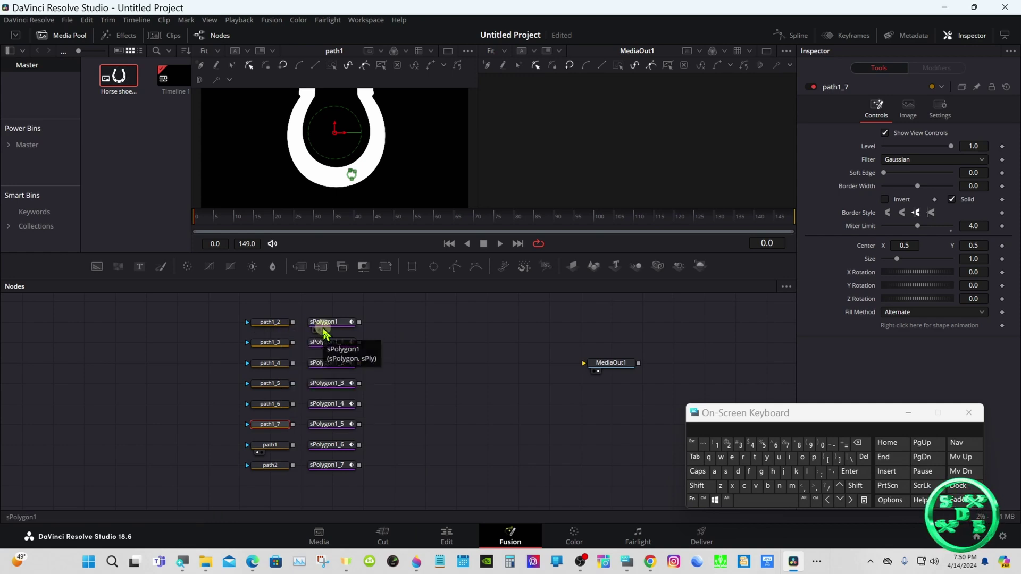
Show sPolygon1 in the second viewer, then select all points of path1_2's polyline and copy them.
{"action": "left_click", "coordinate": [276, 327]}
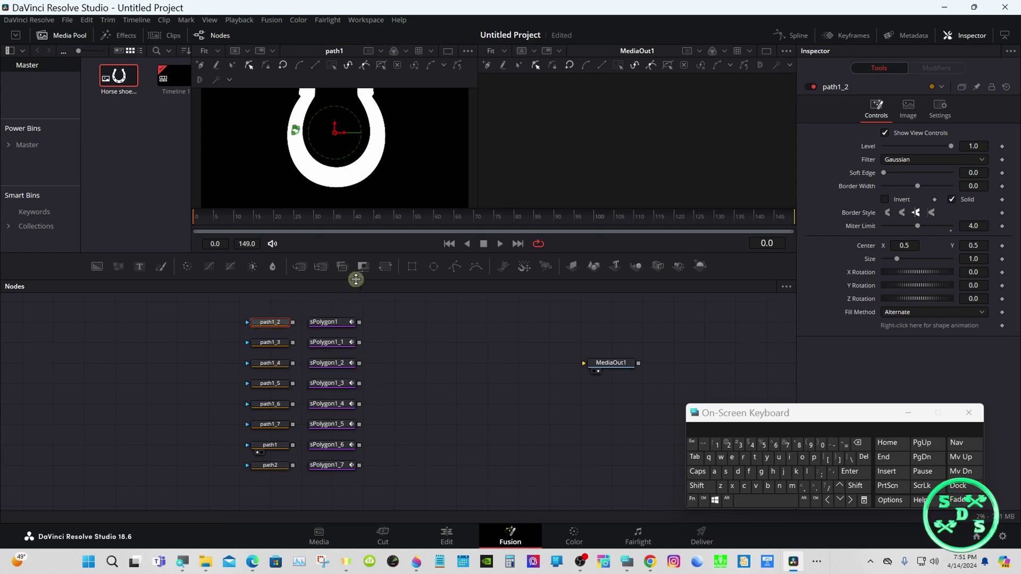
{"action": "left_click_drag", "start_coordinate": [356, 276], "coordinate": [358, 330]}
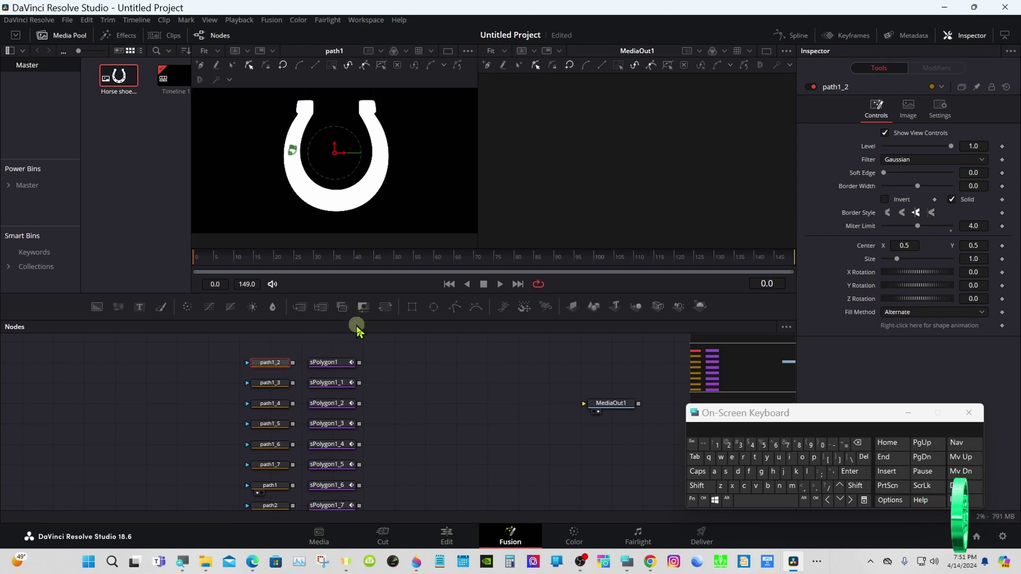
{"action": "left_click", "coordinate": [319, 372]}
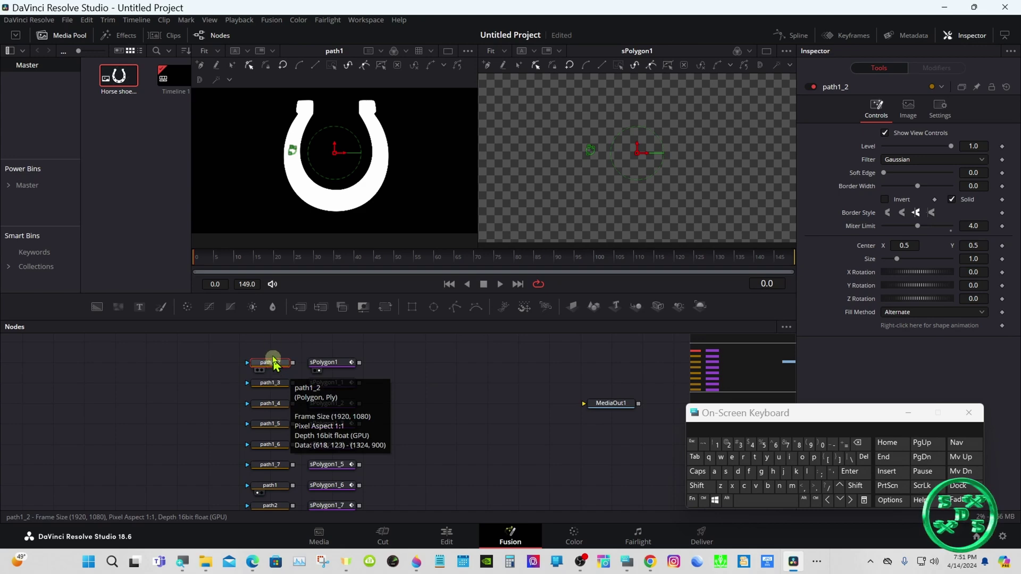
{"action": "left_click_drag", "start_coordinate": [260, 131], "coordinate": [308, 173]}
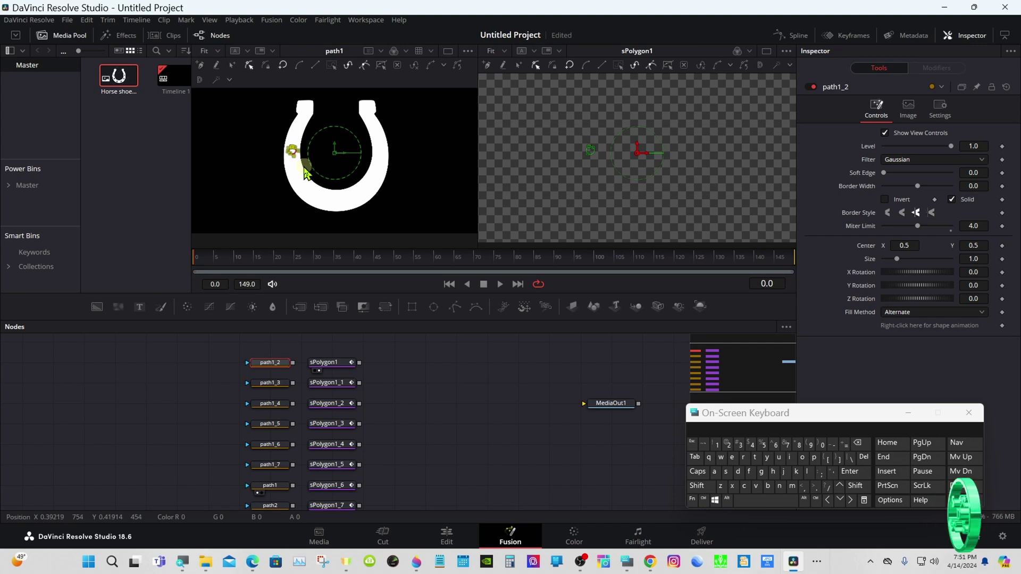
{"action": "right_click", "coordinate": [294, 158]}
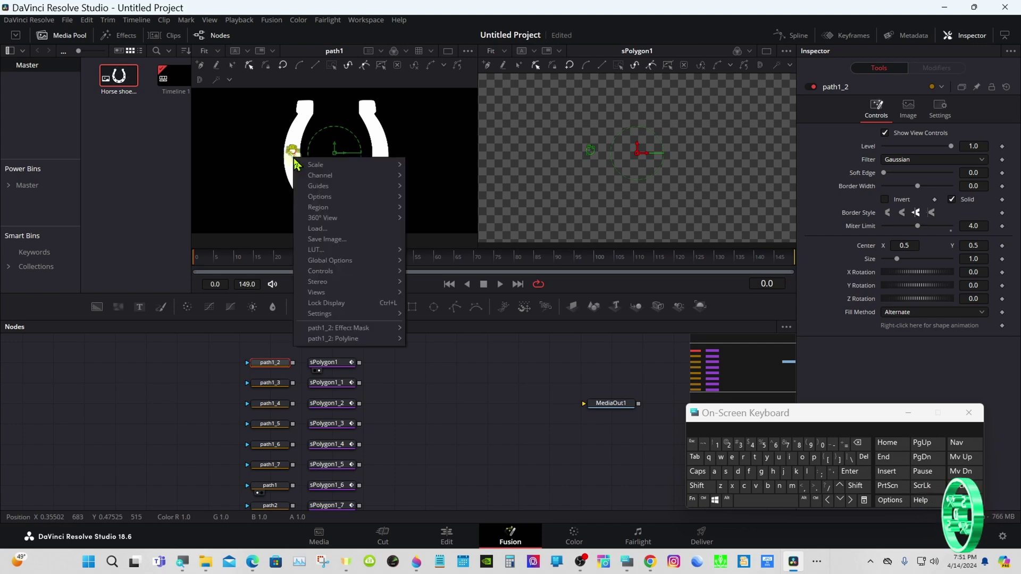
{"action": "mouse_move", "coordinate": [367, 346]}
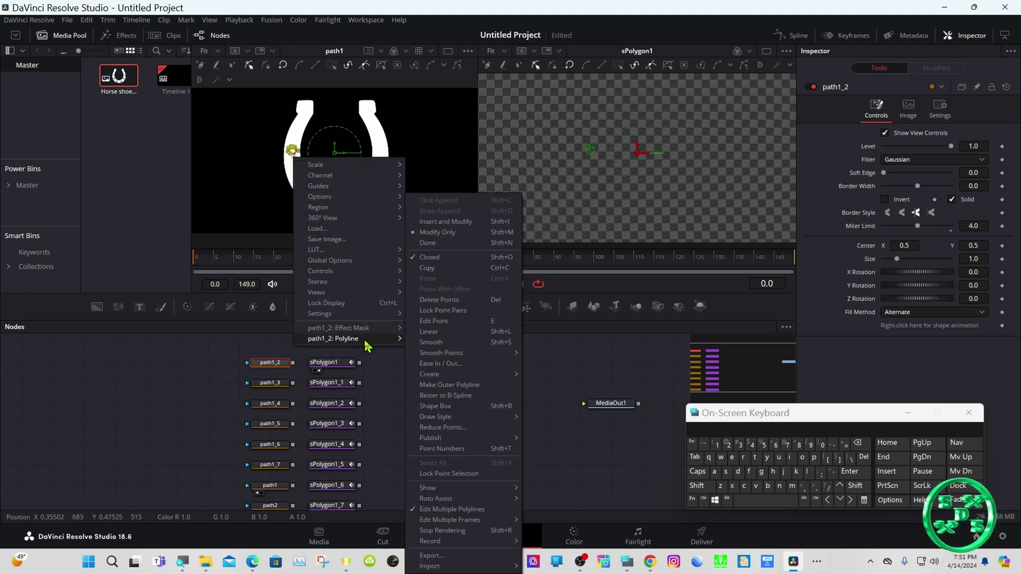
{"action": "left_click", "coordinate": [439, 270]}
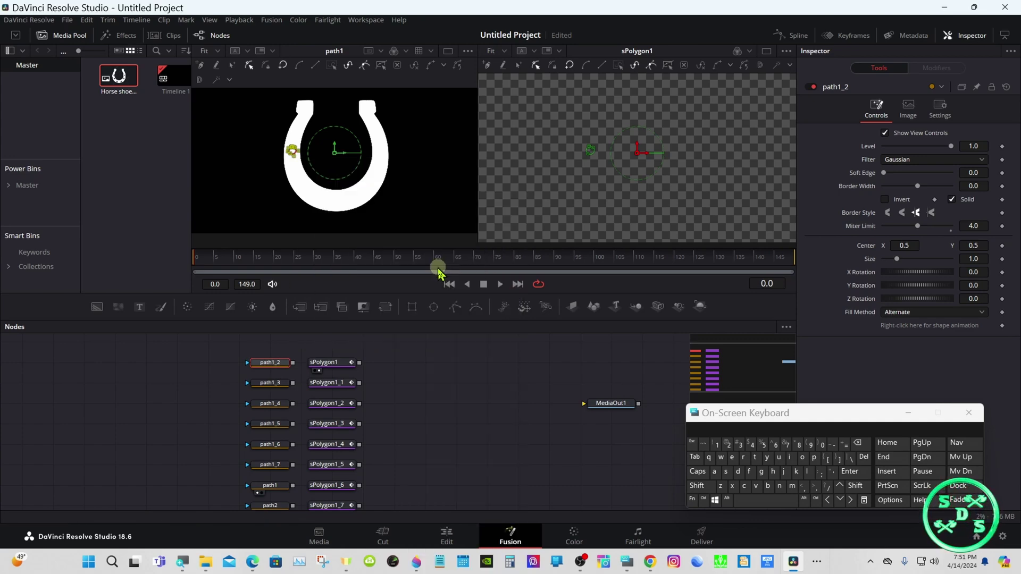
Paste the copied path1_2 polyline into sPolygon1's polyline.
{"action": "left_click", "coordinate": [338, 370]}
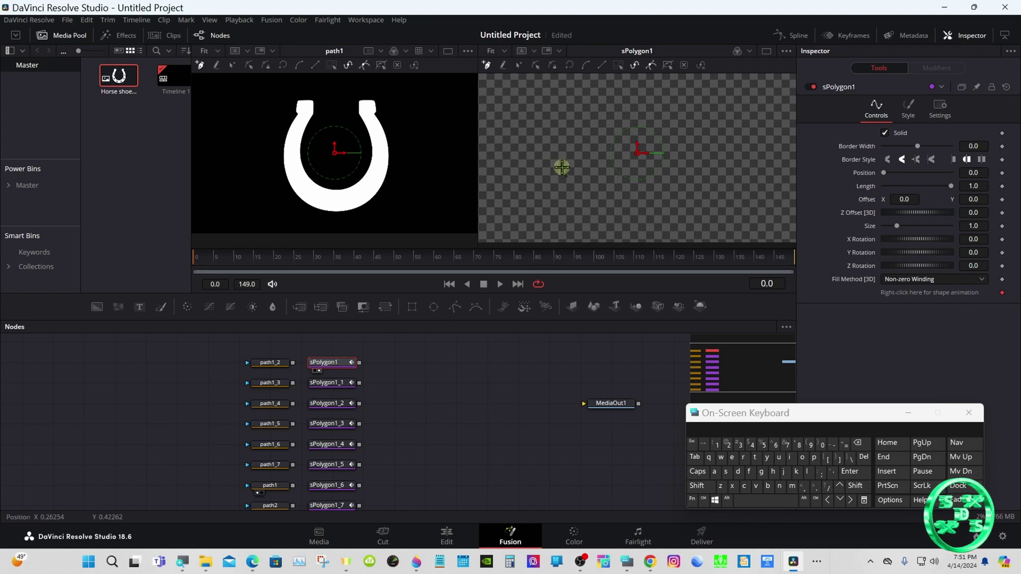
{"action": "right_click", "coordinate": [562, 161]}
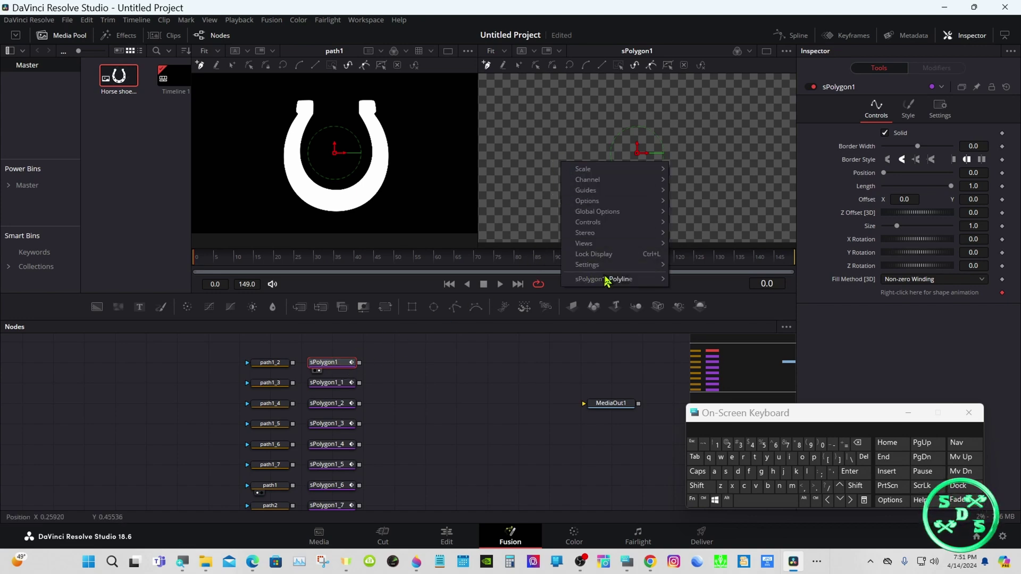
{"action": "mouse_move", "coordinate": [627, 282]}
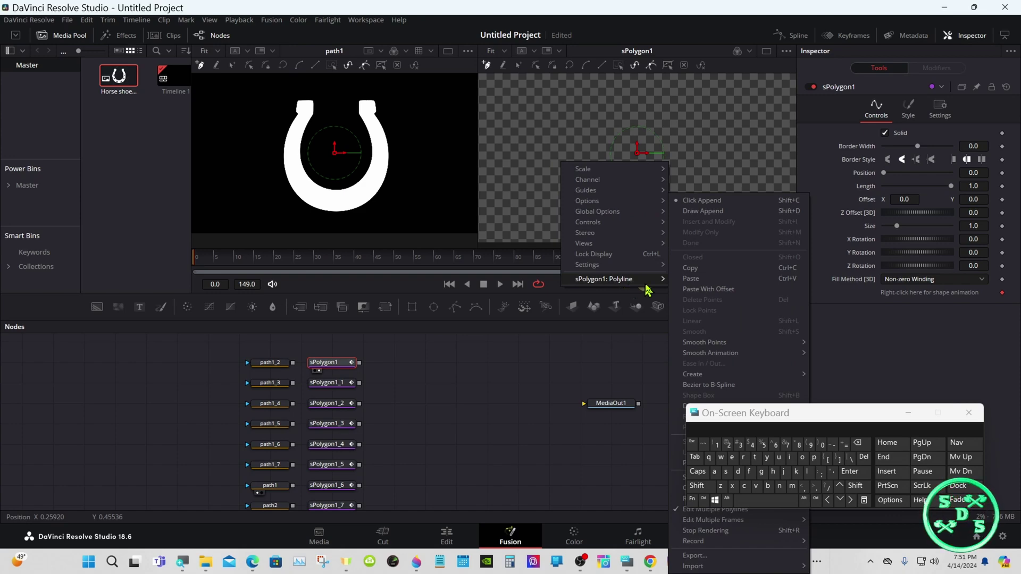
{"action": "left_click", "coordinate": [720, 281]}
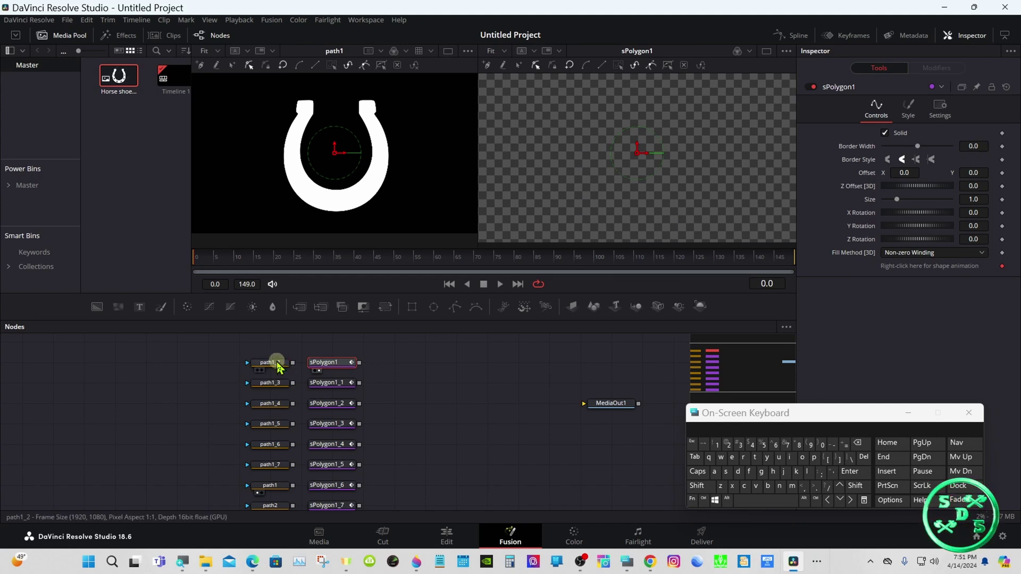
Copy path1_3's polyline and paste it into sPolygon1_1's polyline.
{"action": "mouse_move", "coordinate": [278, 367]}
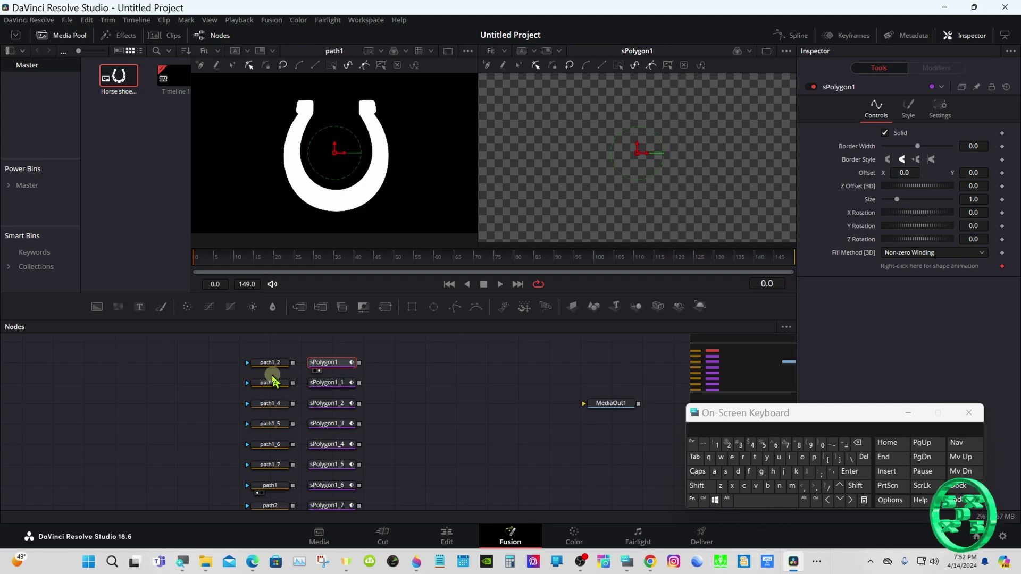
{"action": "left_click", "coordinate": [273, 379]}
{"action": "right_click", "coordinate": [383, 152]}
{"action": "mouse_move", "coordinate": [436, 332]}
{"action": "left_click", "coordinate": [520, 322]}
{"action": "left_click", "coordinate": [330, 383]}
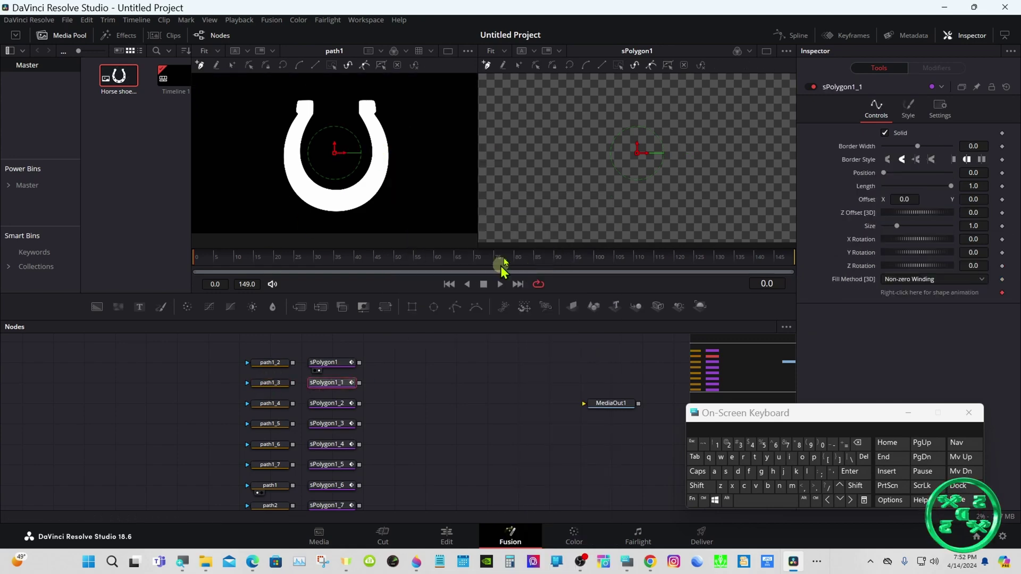
{"action": "right_click", "coordinate": [526, 136]}
Copy path1_4's polyline and paste it into sPolygon1_2's polyline.
{"action": "left_click", "coordinate": [270, 192]}
{"action": "right_click", "coordinate": [298, 177]}
{"action": "mouse_move", "coordinate": [351, 356]}
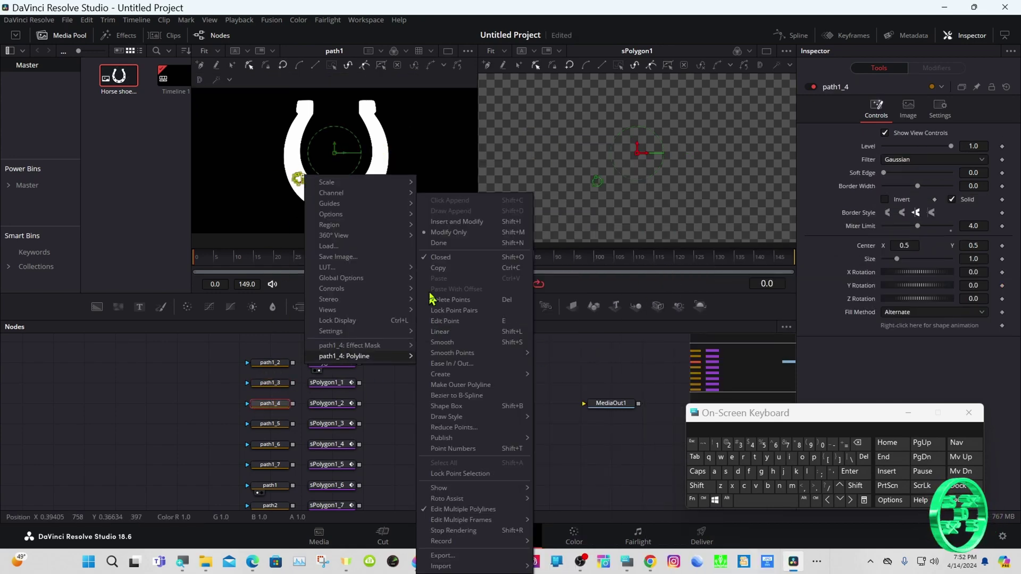
{"action": "left_click", "coordinate": [438, 268]}
{"action": "left_click", "coordinate": [328, 404]}
{"action": "right_click", "coordinate": [558, 135]}
{"action": "left_click", "coordinate": [691, 279]}
Copy path1_5's polyline and paste it into sPolygon1_3's polyline.
{"action": "left_click", "coordinate": [270, 424]}
{"action": "right_click", "coordinate": [574, 130]}
{"action": "mouse_move", "coordinate": [626, 259]}
{"action": "left_click", "coordinate": [705, 268]}
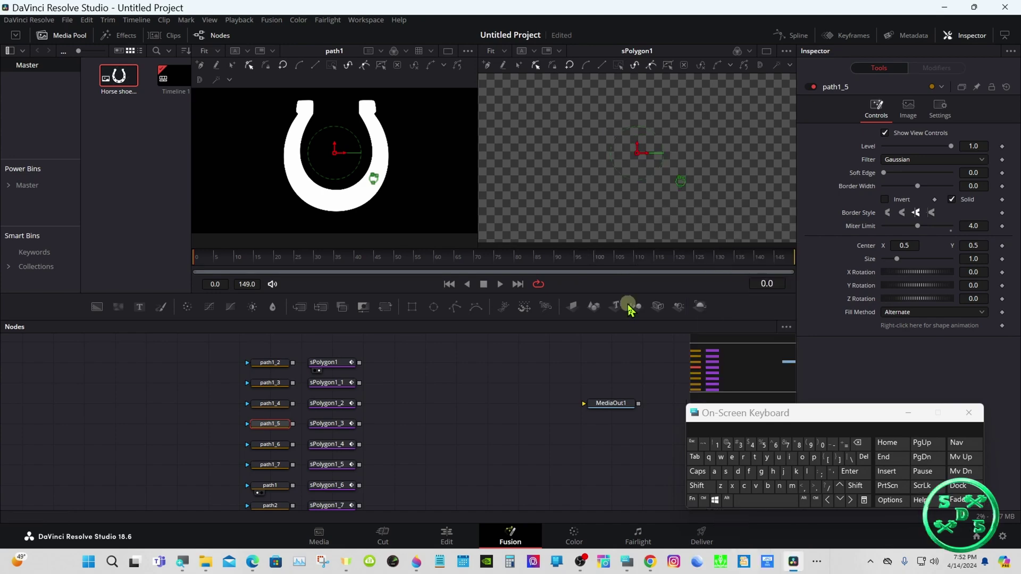
{"action": "left_click", "coordinate": [329, 424]}
{"action": "right_click", "coordinate": [558, 155]}
{"action": "left_click", "coordinate": [689, 275]}
Copy path1_6's polyline and paste it into sPolygon1_4's polyline.
{"action": "left_click", "coordinate": [270, 444]}
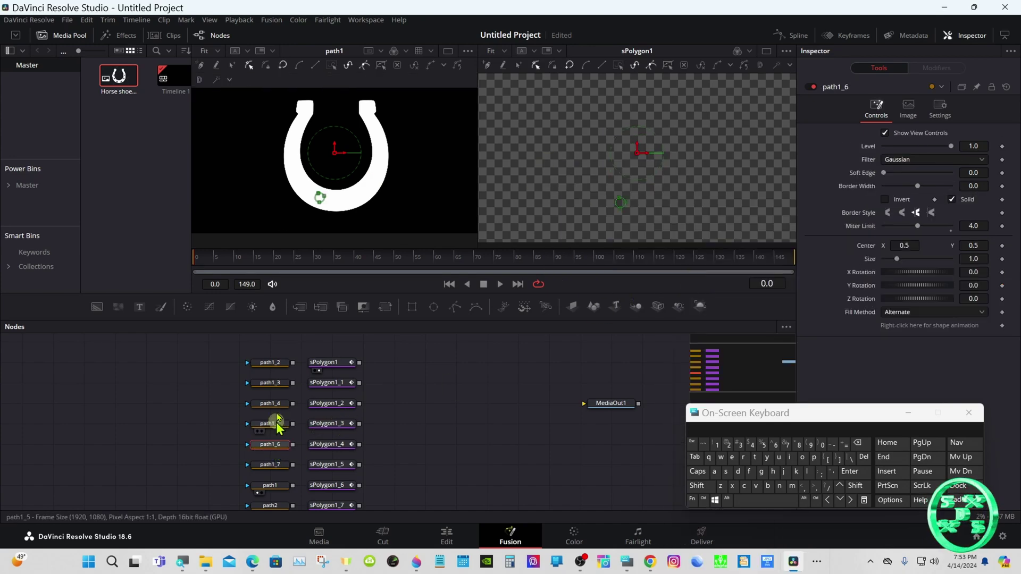
{"action": "right_click", "coordinate": [321, 199]}
{"action": "mouse_move", "coordinate": [374, 377]}
{"action": "left_click", "coordinate": [463, 296]}
{"action": "left_click", "coordinate": [329, 445]}
{"action": "right_click", "coordinate": [533, 133]}
{"action": "mouse_move", "coordinate": [585, 237]}
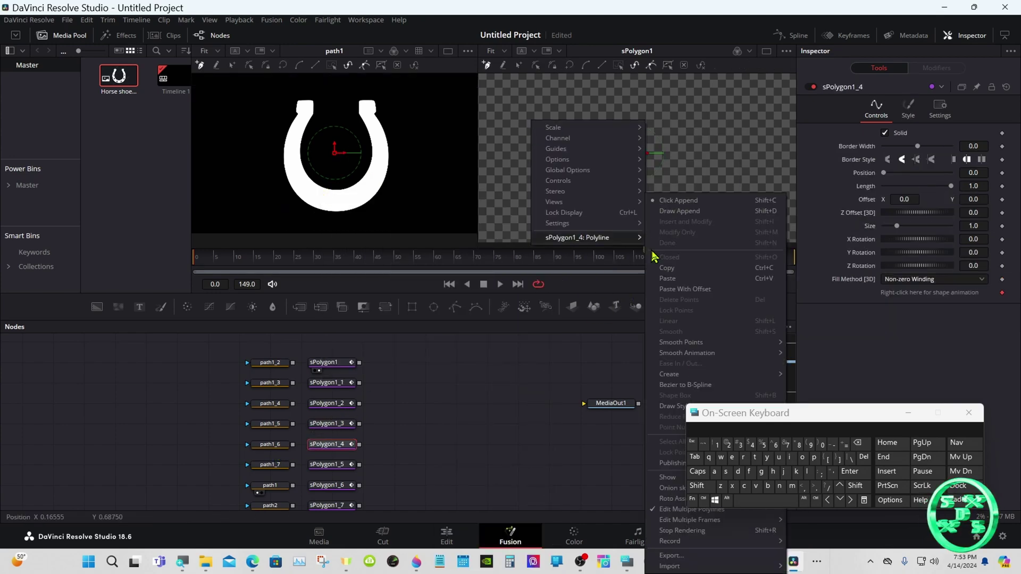
{"action": "left_click", "coordinate": [692, 279]}
Copy path1_7's polyline and paste it into sPolygon1_5's polyline.
{"action": "left_click", "coordinate": [271, 465]}
{"action": "right_click", "coordinate": [352, 198]}
{"action": "mouse_move", "coordinate": [400, 379]}
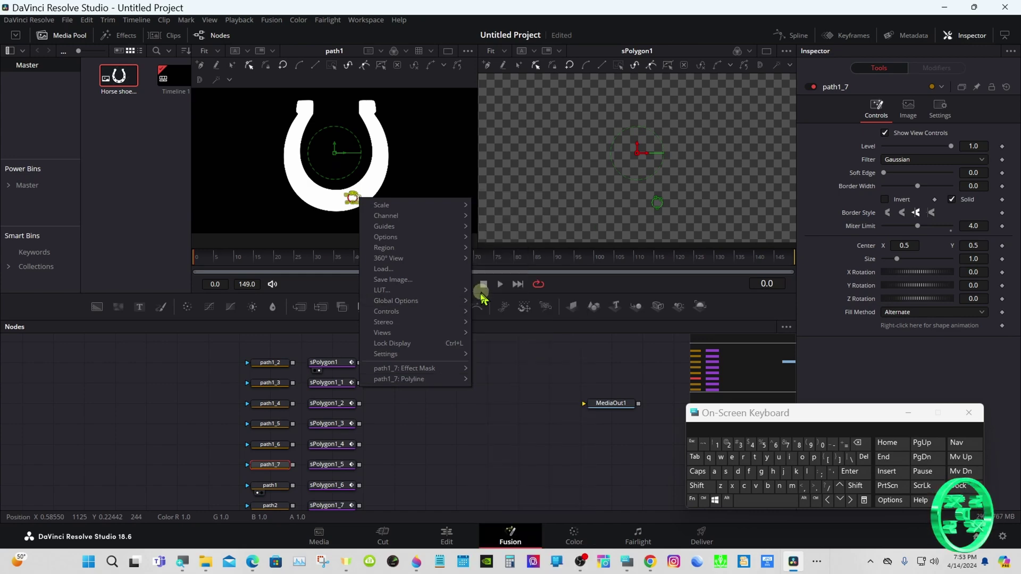
{"action": "left_click", "coordinate": [494, 268]}
{"action": "left_click", "coordinate": [331, 464]}
{"action": "right_click", "coordinate": [542, 165]}
{"action": "mouse_move", "coordinate": [621, 285]}
{"action": "left_click", "coordinate": [692, 278]}
Select all points of path1's horseshoe outline, copy the polyline and paste it into sPolygon1_6's polyline.
{"action": "left_click", "coordinate": [270, 485]}
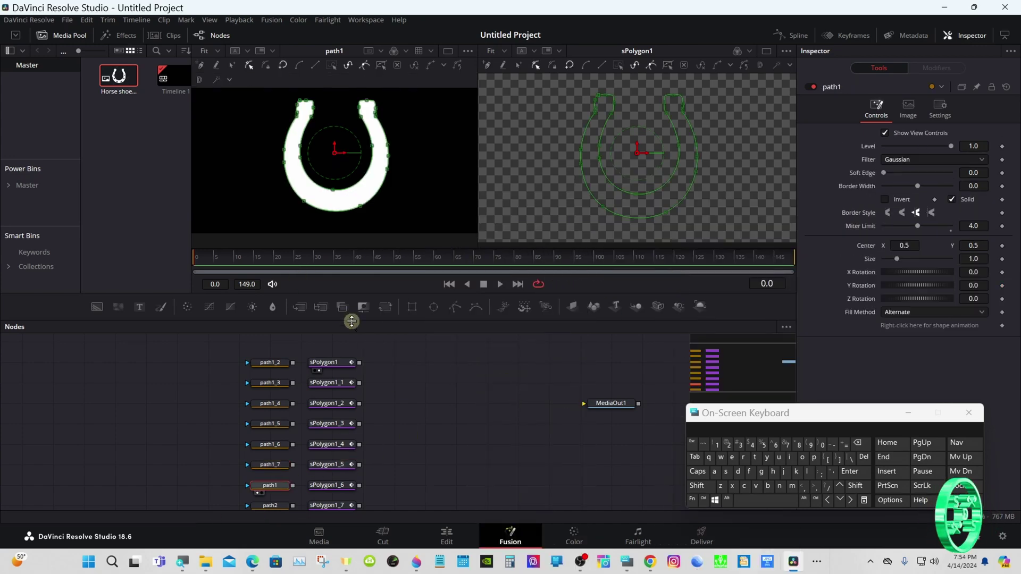
{"action": "left_click_drag", "start_coordinate": [351, 320], "coordinate": [351, 342]}
{"action": "left_click_drag", "start_coordinate": [260, 94], "coordinate": [413, 234]}
{"action": "right_click", "coordinate": [387, 178]}
{"action": "mouse_move", "coordinate": [426, 359]}
{"action": "left_click", "coordinate": [527, 269]}
{"action": "left_click", "coordinate": [332, 467]}
{"action": "left_click_drag", "start_coordinate": [475, 342], "coordinate": [413, 349]}
{"action": "right_click", "coordinate": [578, 144]}
{"action": "mouse_move", "coordinate": [656, 266]}
{"action": "left_click", "coordinate": [727, 272]}
Select all points of path2's polyline, copy them and paste them into sPolygon1_7's polyline.
{"action": "left_click", "coordinate": [267, 486]}
{"action": "right_click", "coordinate": [290, 227]}
{"action": "left_click", "coordinate": [420, 354]}
{"action": "left_click_drag", "start_coordinate": [206, 97], "coordinate": [440, 228]}
{"action": "right_click", "coordinate": [440, 228]}
{"action": "mouse_move", "coordinate": [527, 407]}
{"action": "left_click", "coordinate": [585, 273]}
Enlarge the node area and add an sBoolean node beside sPolygon1_7.
{"action": "left_click_drag", "start_coordinate": [490, 347], "coordinate": [490, 293]}
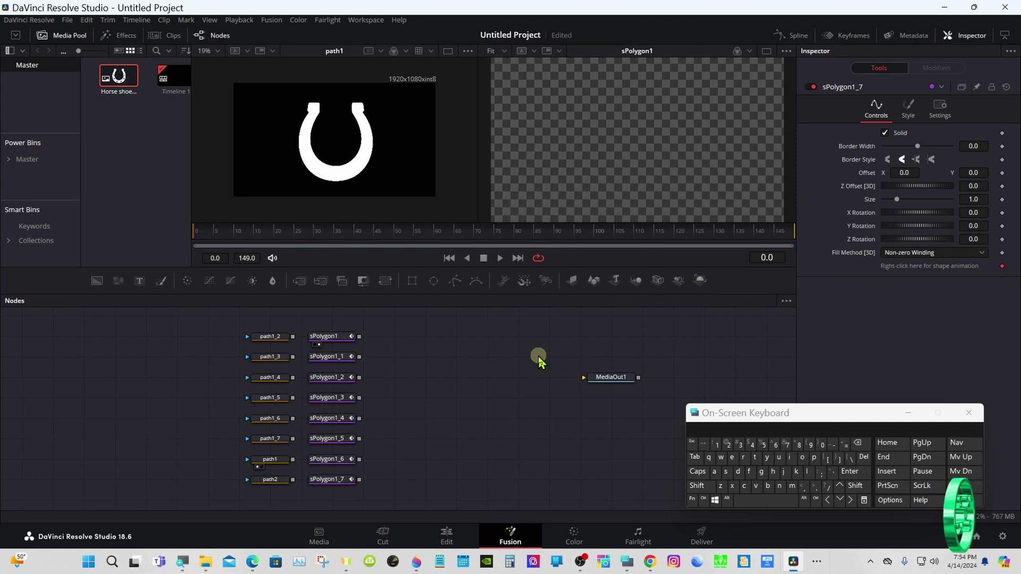
{"action": "left_click_drag", "start_coordinate": [474, 294], "coordinate": [474, 272]}
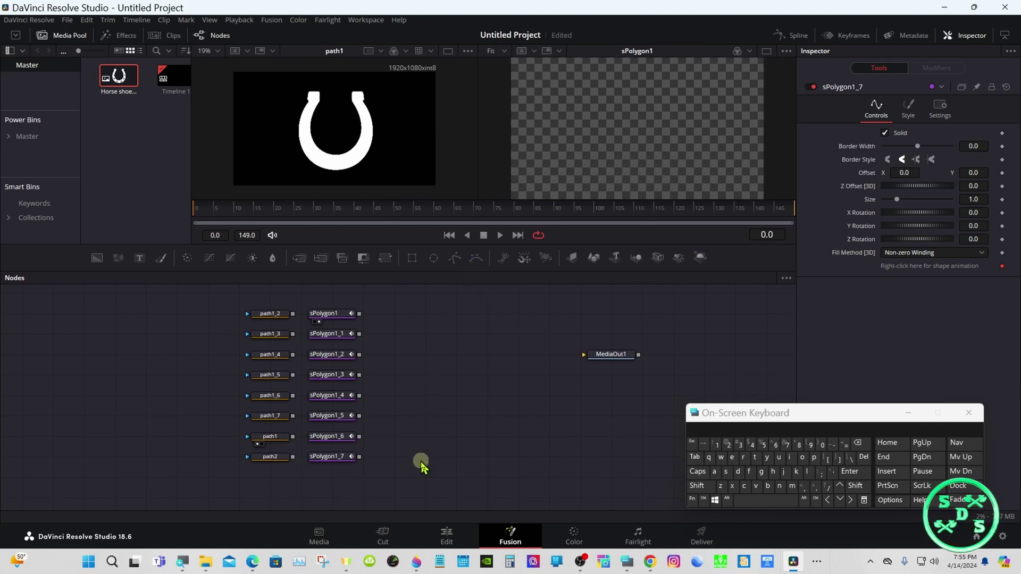
{"action": "left_click", "coordinate": [696, 485]}
{"action": "left_click", "coordinate": [749, 502]}
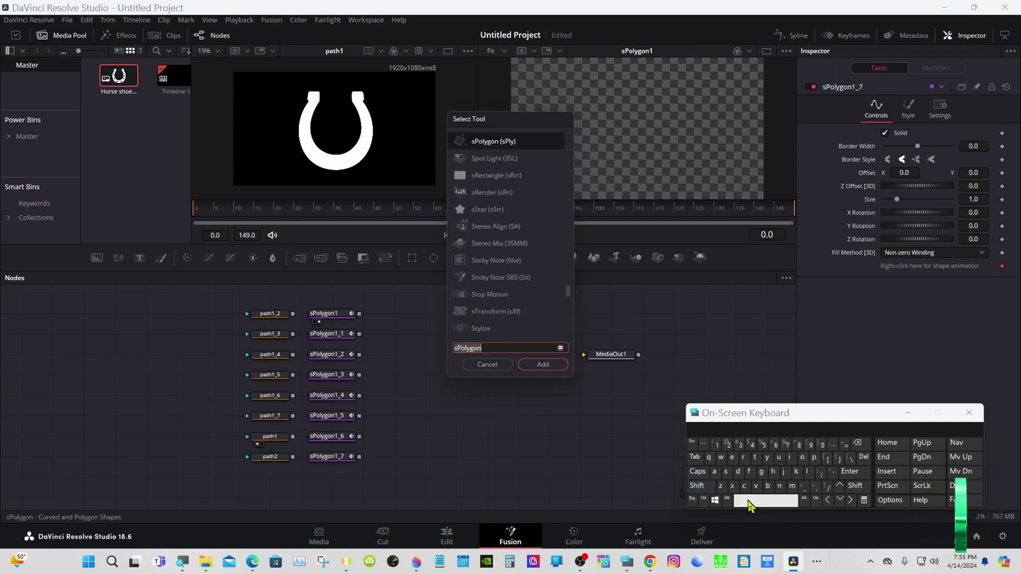
{"action": "left_click", "coordinate": [726, 472]}
{"action": "left_click", "coordinate": [767, 486]}
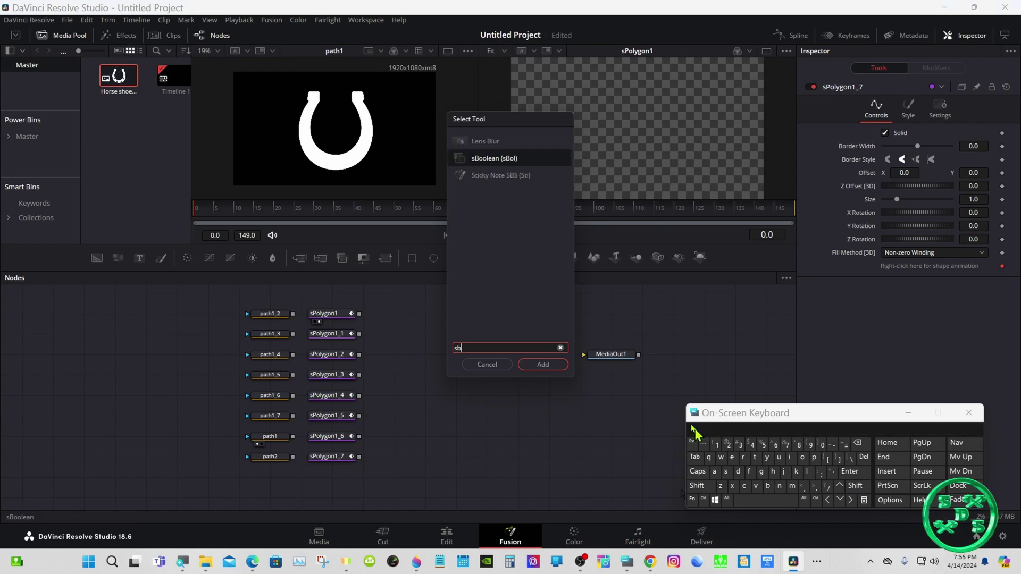
{"action": "left_click", "coordinate": [495, 158]}
{"action": "left_click", "coordinate": [529, 367]}
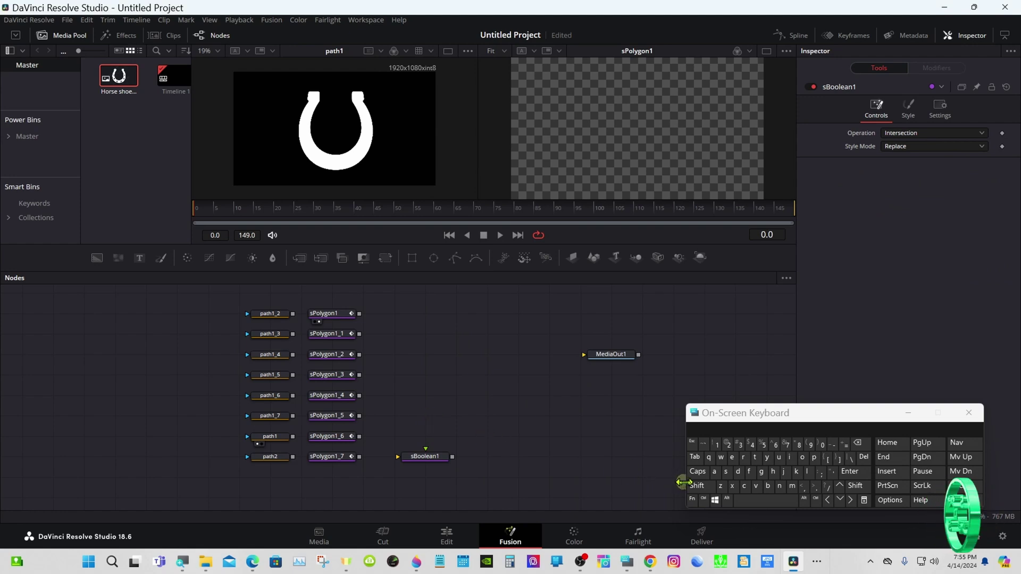
Add an sMerge node beside sPolygon1_5, above the sBoolean node.
{"action": "left_click", "coordinate": [701, 487]}
{"action": "left_click", "coordinate": [749, 503]}
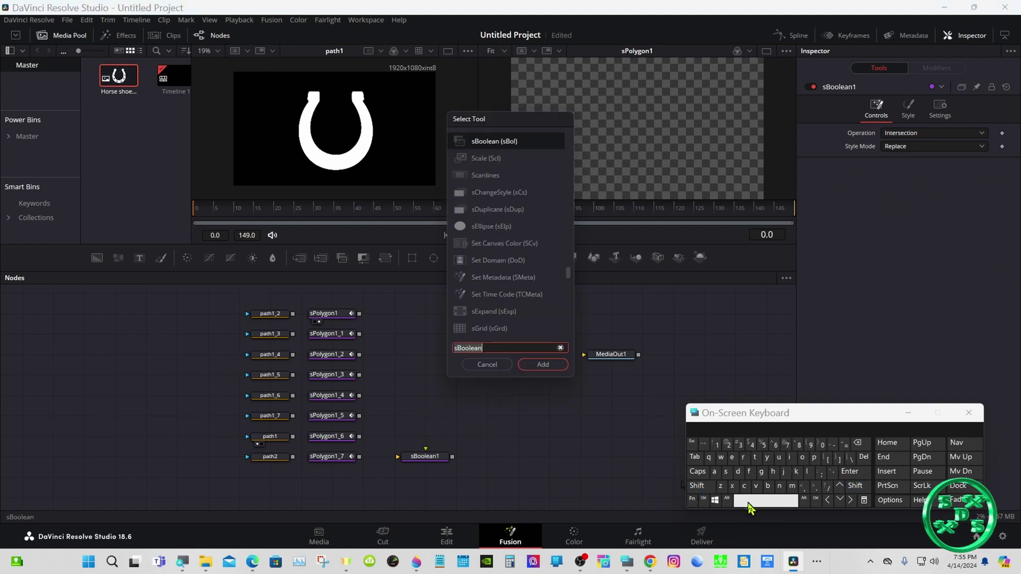
{"action": "left_click", "coordinate": [725, 472]}
{"action": "left_click", "coordinate": [792, 486]}
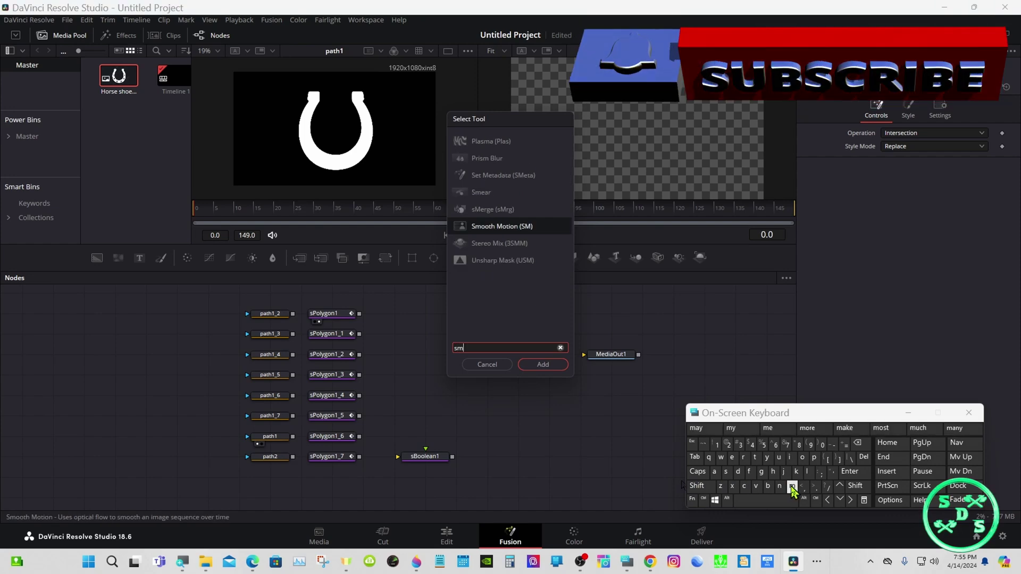
{"action": "left_click", "coordinate": [504, 210]}
{"action": "left_click", "coordinate": [543, 365]}
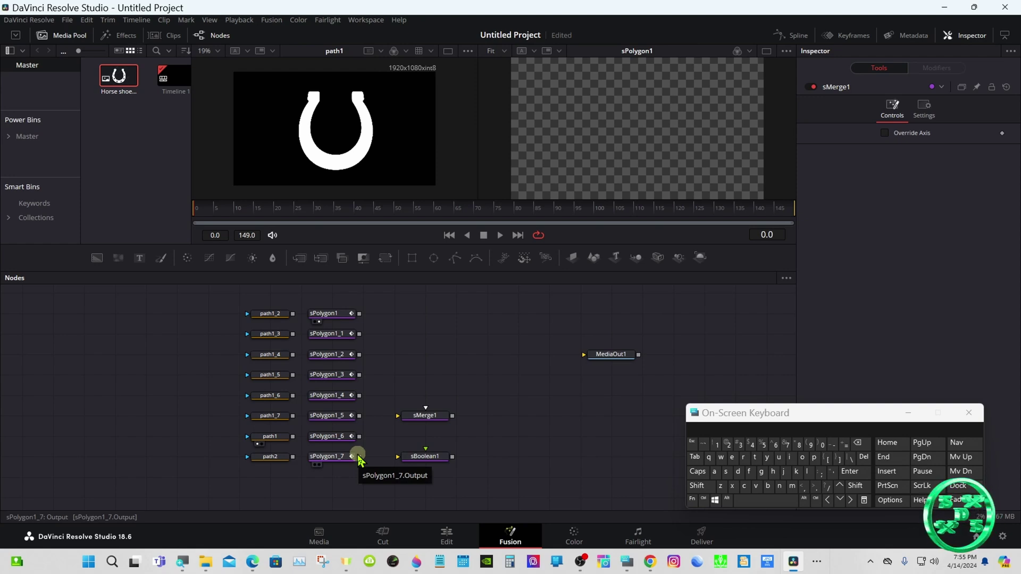
Connect sPolygon1_7 and then sPolygon1_6 to sBoolean1, and show sBoolean1 in the first viewer.
{"action": "left_click_drag", "start_coordinate": [359, 456], "coordinate": [415, 460]}
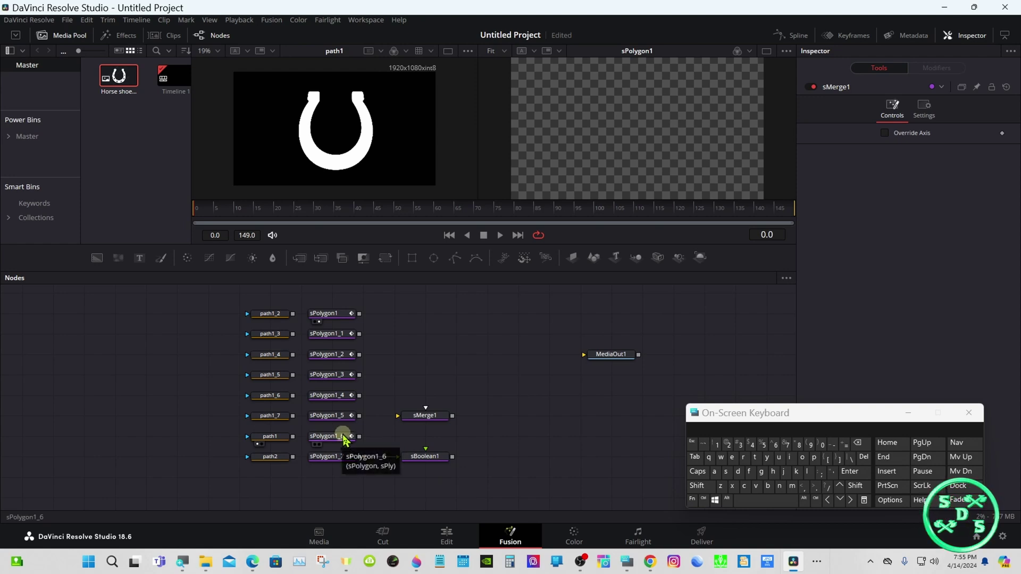
{"action": "left_click_drag", "start_coordinate": [360, 437], "coordinate": [438, 461]}
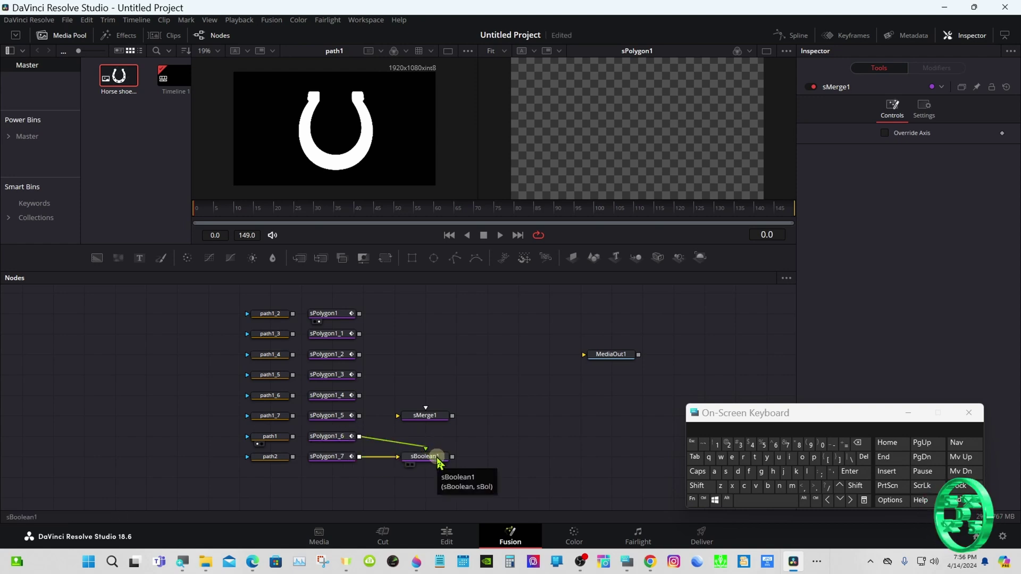
{"action": "left_click", "coordinate": [408, 465]}
{"action": "left_click", "coordinate": [420, 461]}
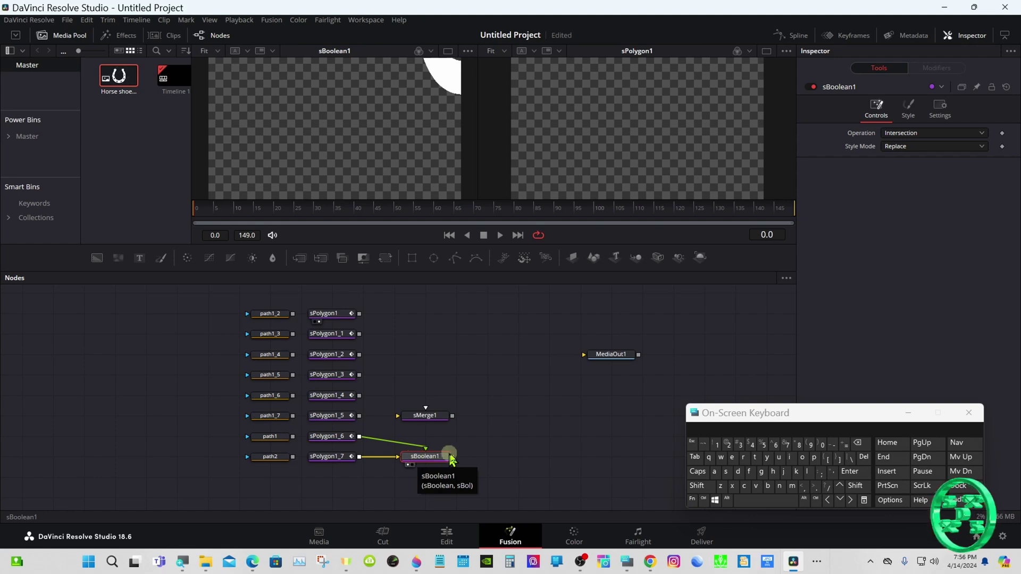
Add an Extrude 3D node after sBoolean1, leaving space between them, and show it in the first viewer.
{"action": "left_click_drag", "start_coordinate": [744, 416], "coordinate": [746, 346]}
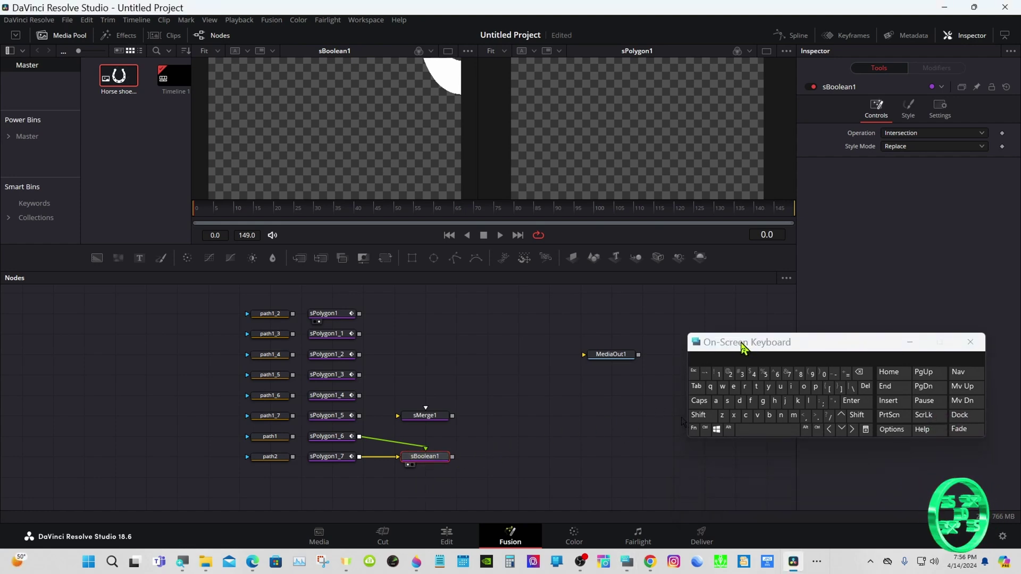
{"action": "left_click", "coordinate": [698, 415]}
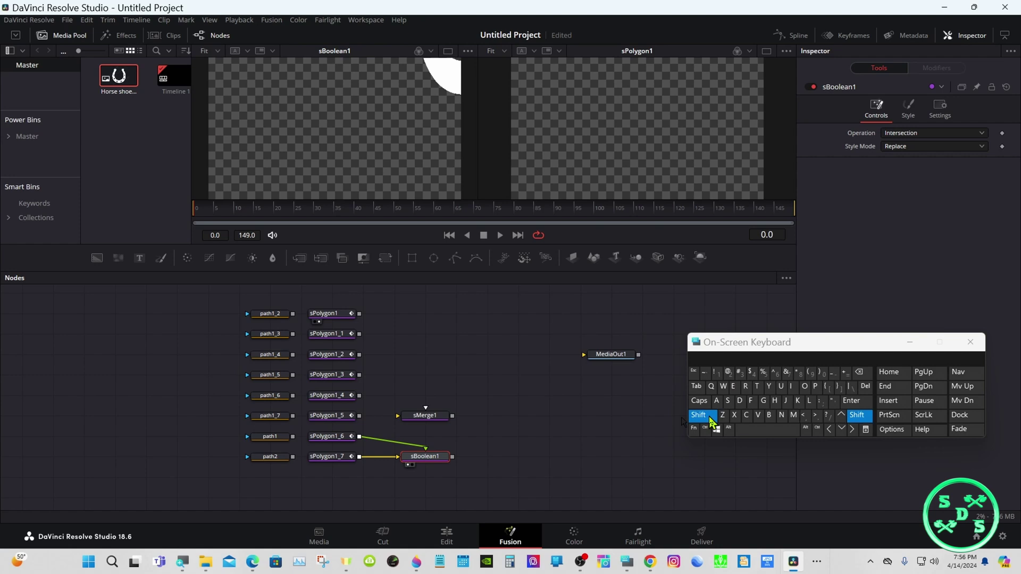
{"action": "left_click", "coordinate": [776, 432]}
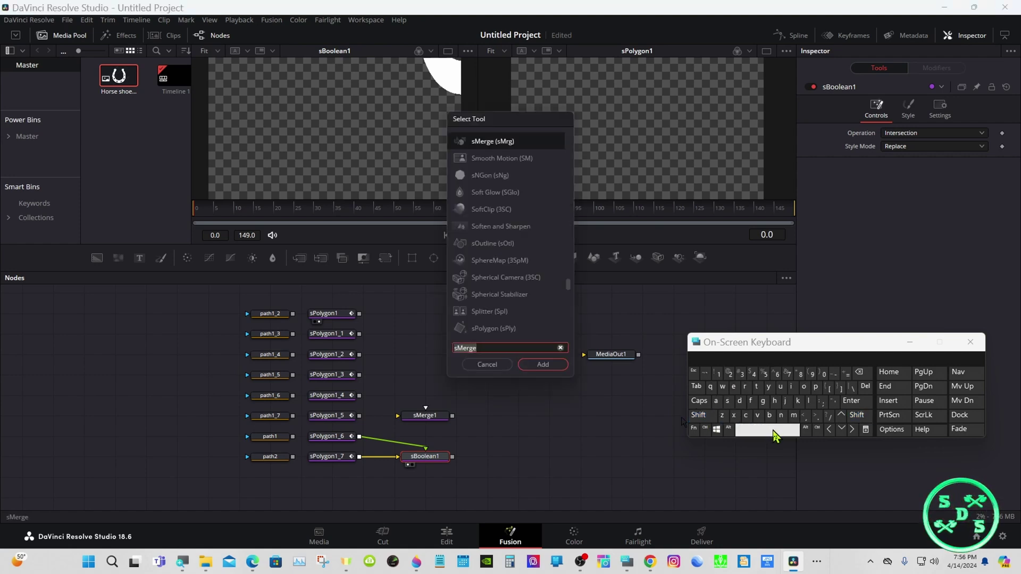
{"action": "left_click", "coordinate": [733, 386]}
{"action": "left_click", "coordinate": [734, 415]}
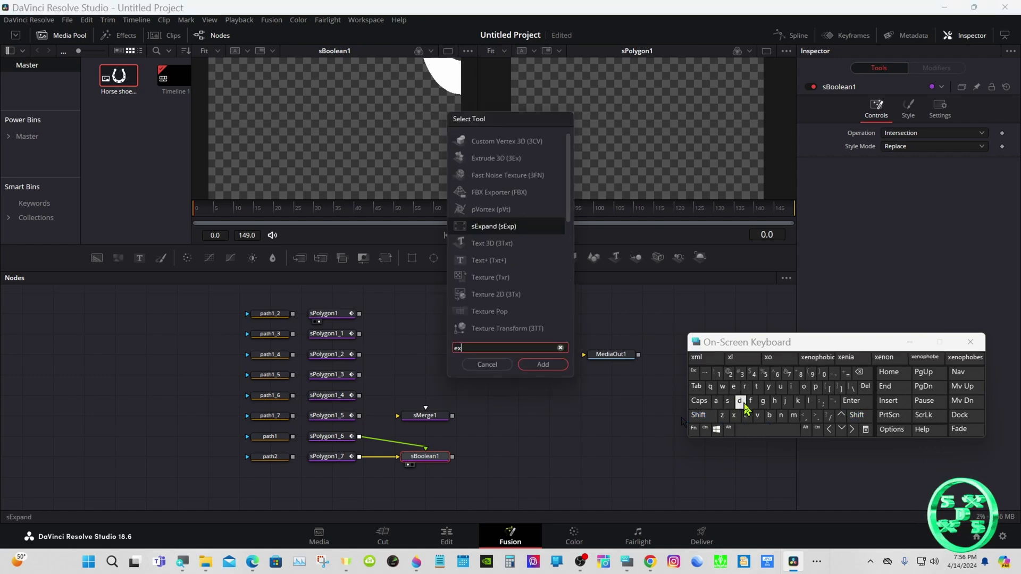
{"action": "left_click", "coordinate": [508, 142]}
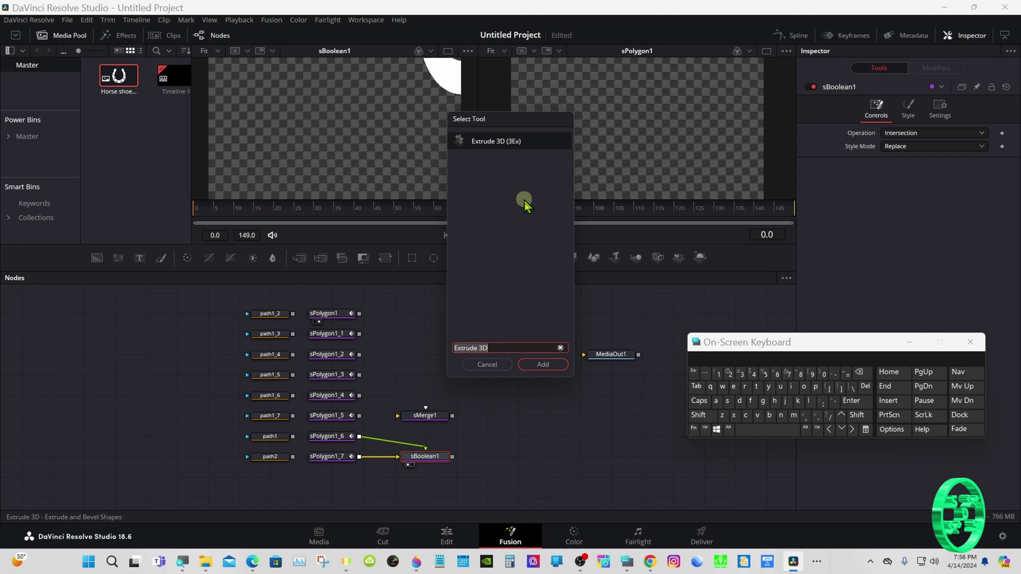
{"action": "left_click", "coordinate": [545, 365]}
{"action": "left_click_drag", "start_coordinate": [528, 463], "coordinate": [604, 467]}
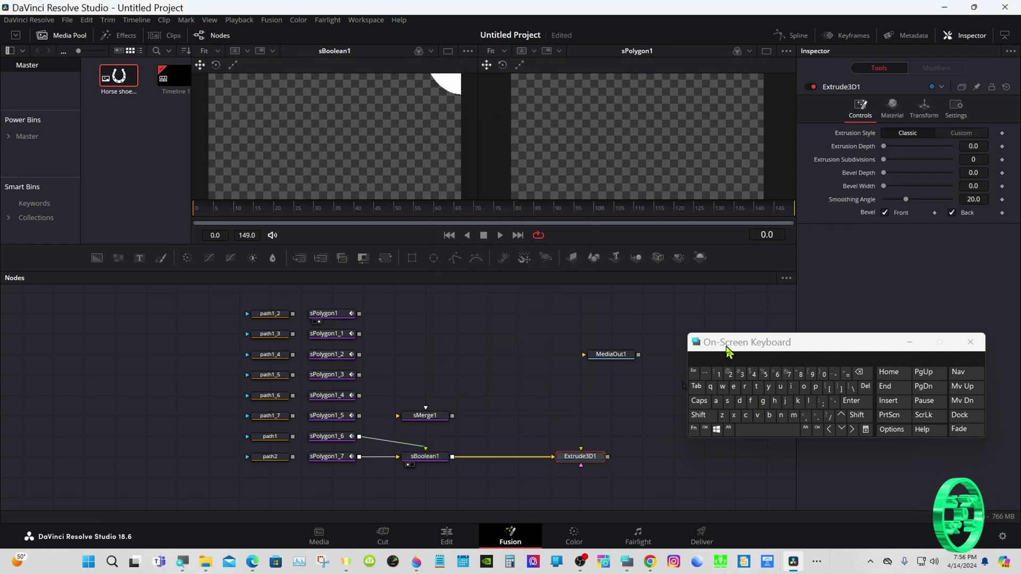
{"action": "left_click_drag", "start_coordinate": [728, 351], "coordinate": [723, 430]}
{"action": "left_click", "coordinate": [565, 466]}
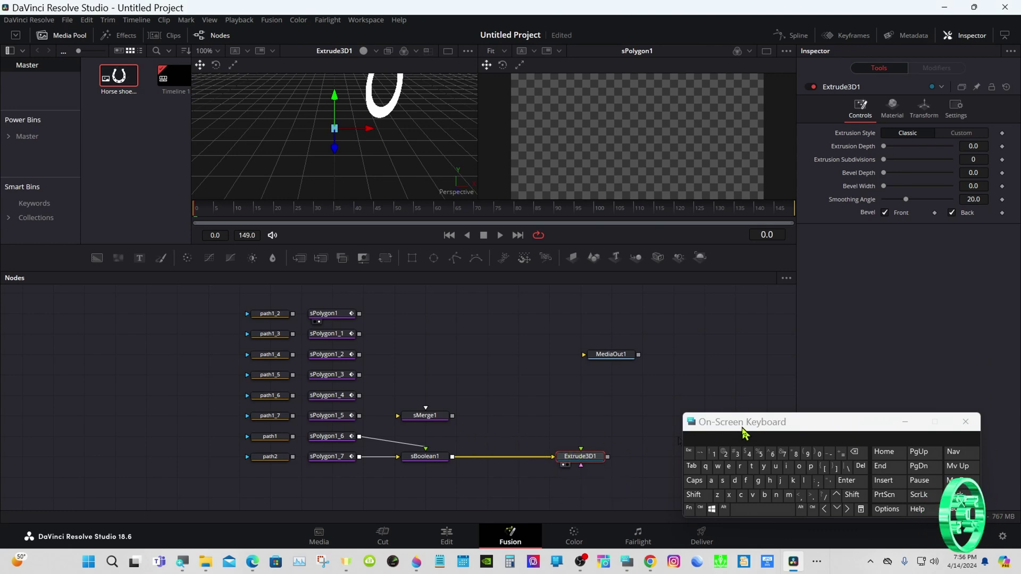
{"action": "left_click_drag", "start_coordinate": [743, 423], "coordinate": [714, 422]}
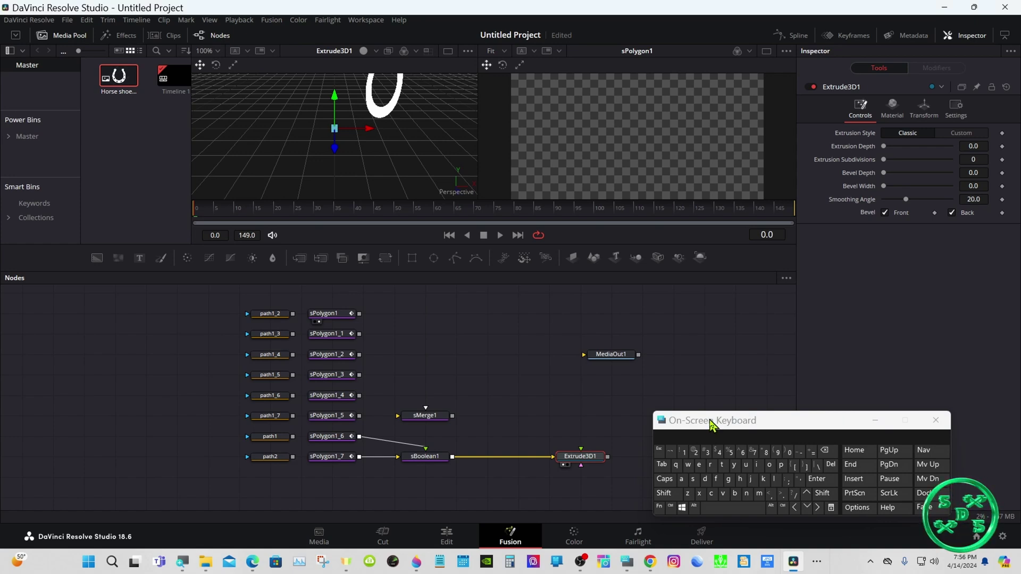
Insert an sTransform node between sBoolean1 and Extrude3D1.
{"action": "left_click", "coordinate": [418, 457]}
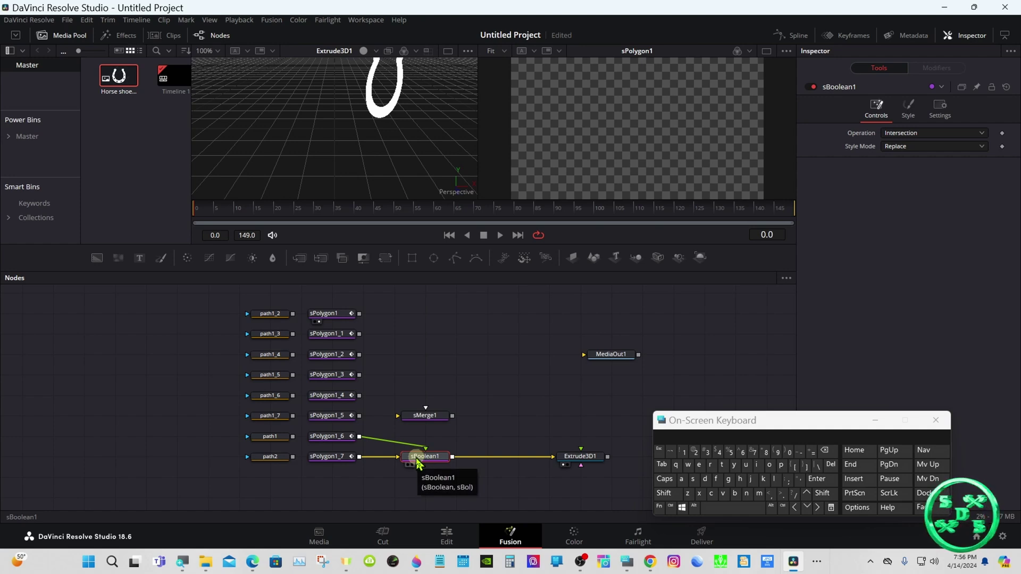
{"action": "left_click", "coordinate": [664, 495]}
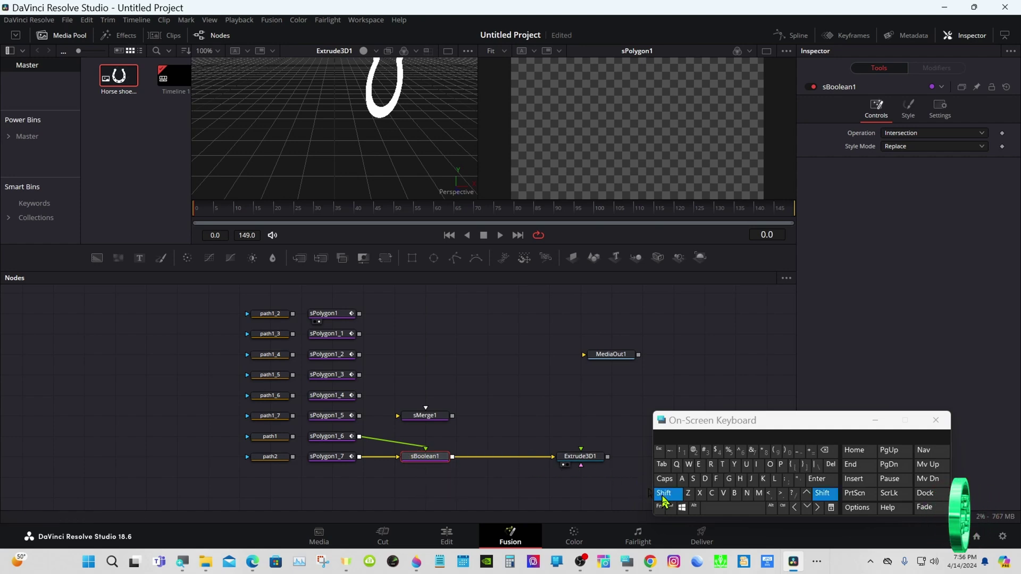
{"action": "left_click", "coordinate": [716, 512]}
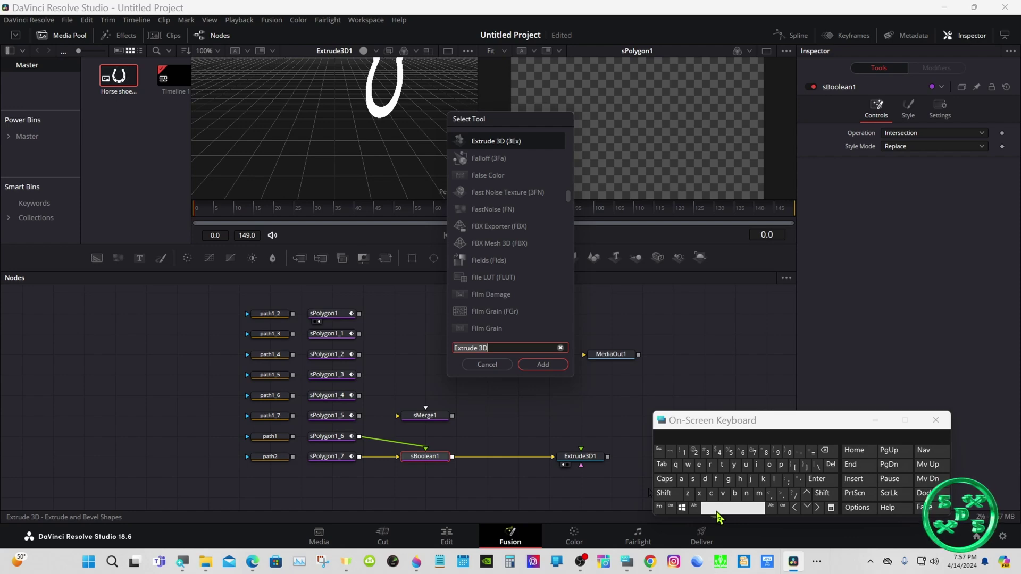
{"action": "left_click", "coordinate": [693, 479]}
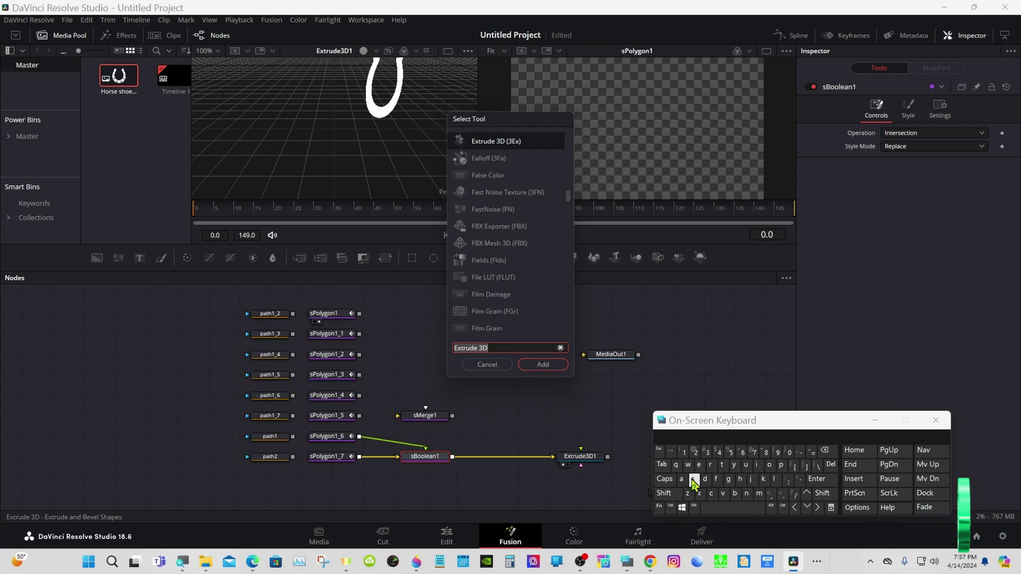
{"action": "left_click", "coordinate": [722, 464]}
{"action": "left_click", "coordinate": [710, 465]}
{"action": "left_click", "coordinate": [496, 209]}
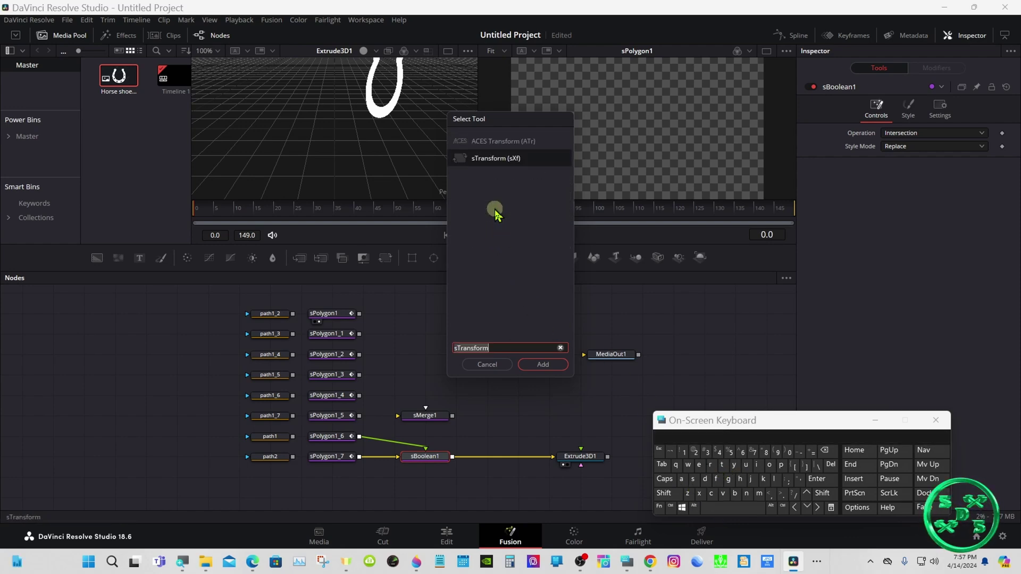
{"action": "left_click", "coordinate": [529, 362]}
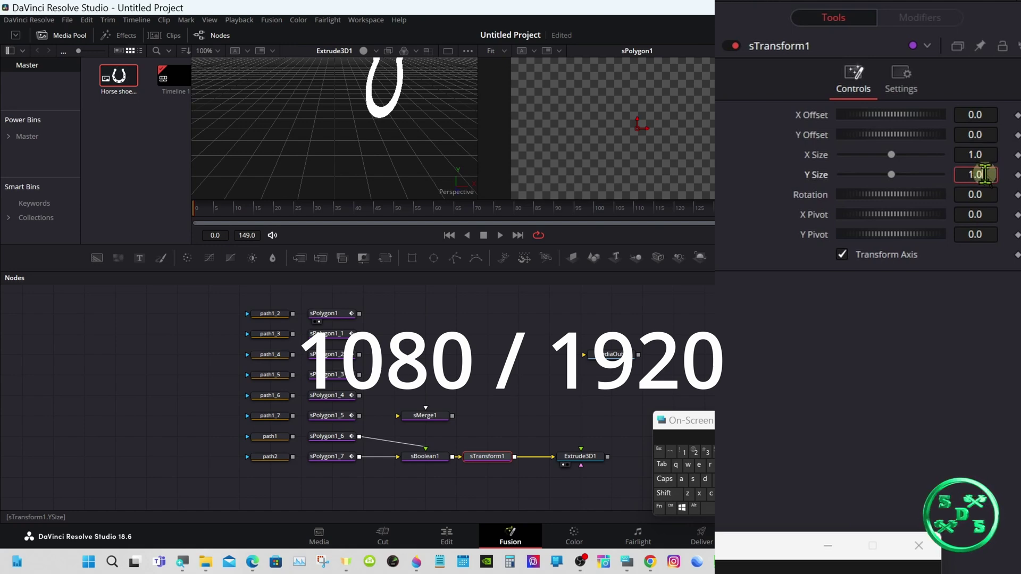
Set the Y Size of sTransform1 to 1080/1920 to correct the horseshoe's proportions.
{"action": "key", "text": "BackSpace"}
{"action": "key", "text": "BackSpace"}
{"action": "key", "text": "BackSpace"}
{"action": "type", "text": "10"}
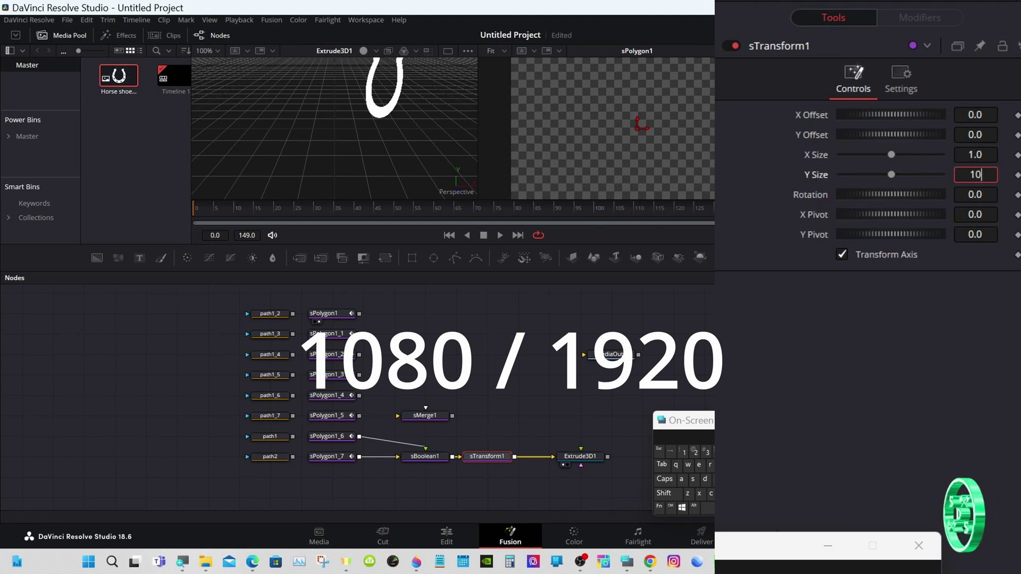
{"action": "type", "text": "80/19"}
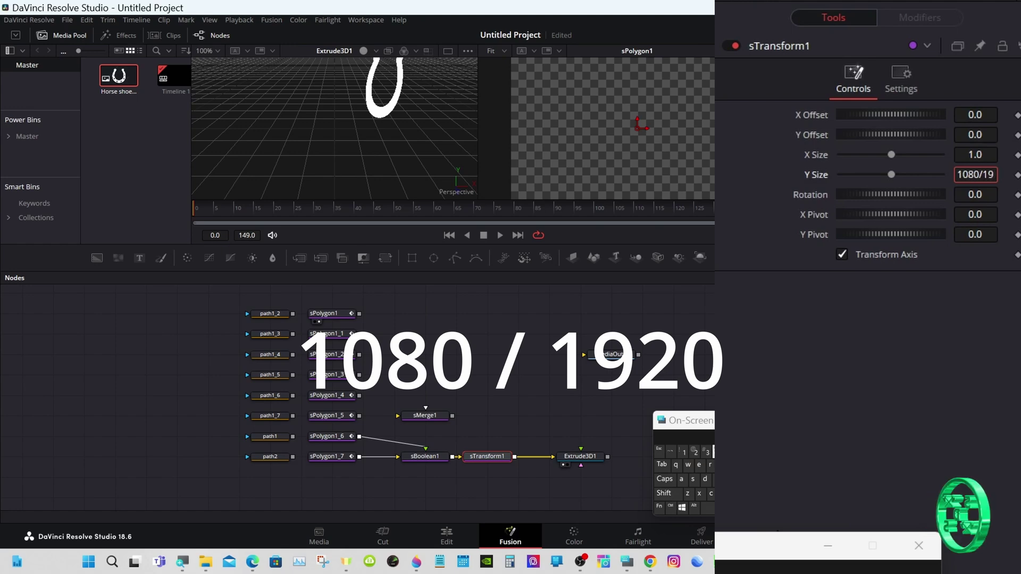
{"action": "type", "text": "20"}
{"action": "key", "text": "Tab"}
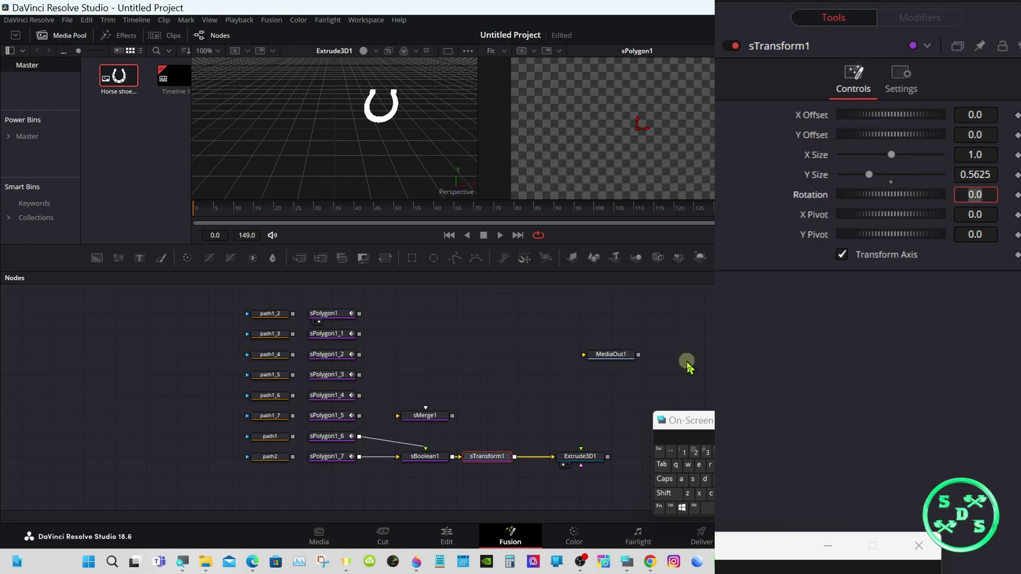
Set the X translation of Extrude3D1 to -0.5.
{"action": "left_click", "coordinate": [572, 459]}
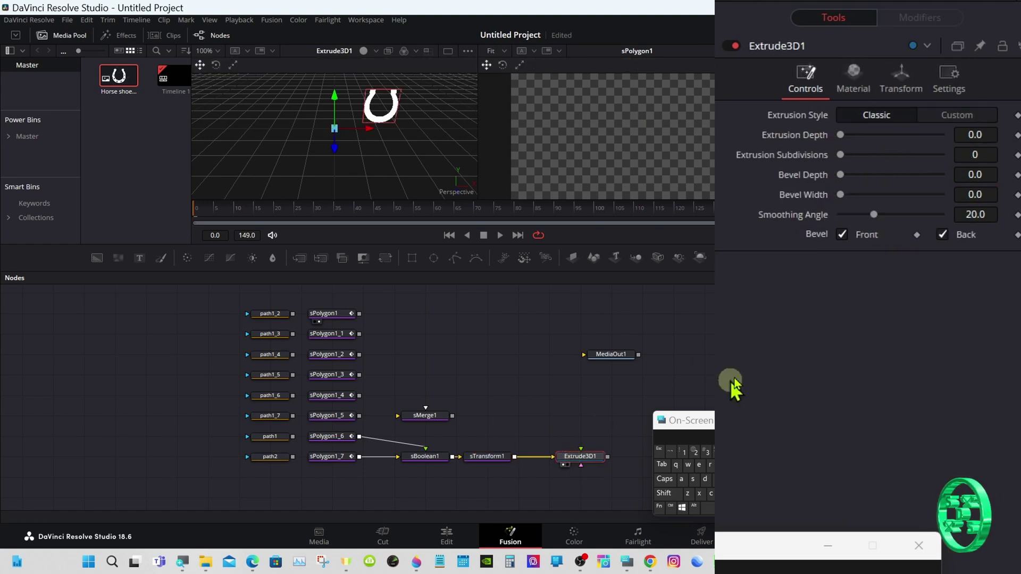
{"action": "left_click", "coordinate": [900, 86]}
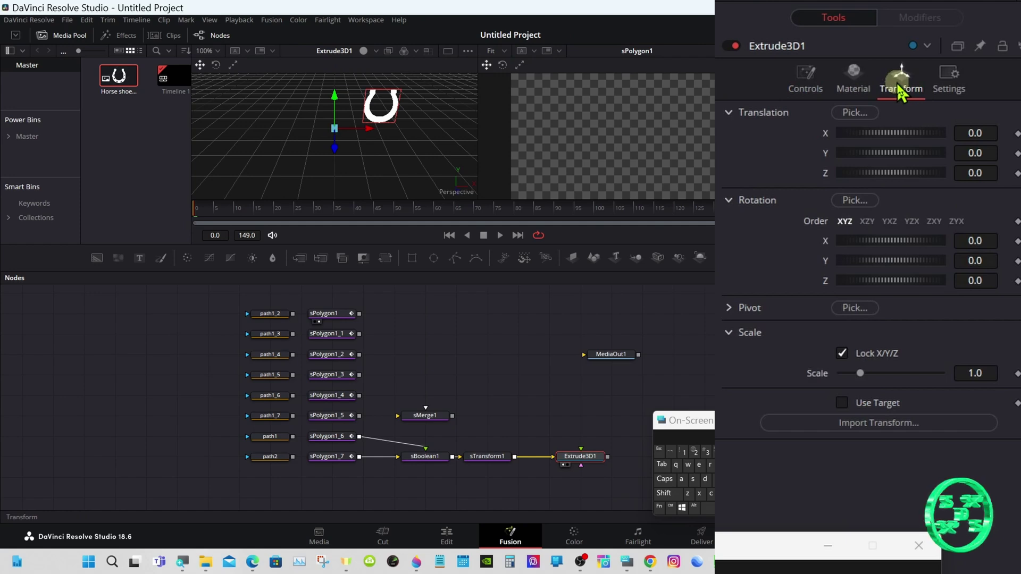
{"action": "left_click", "coordinate": [984, 128]}
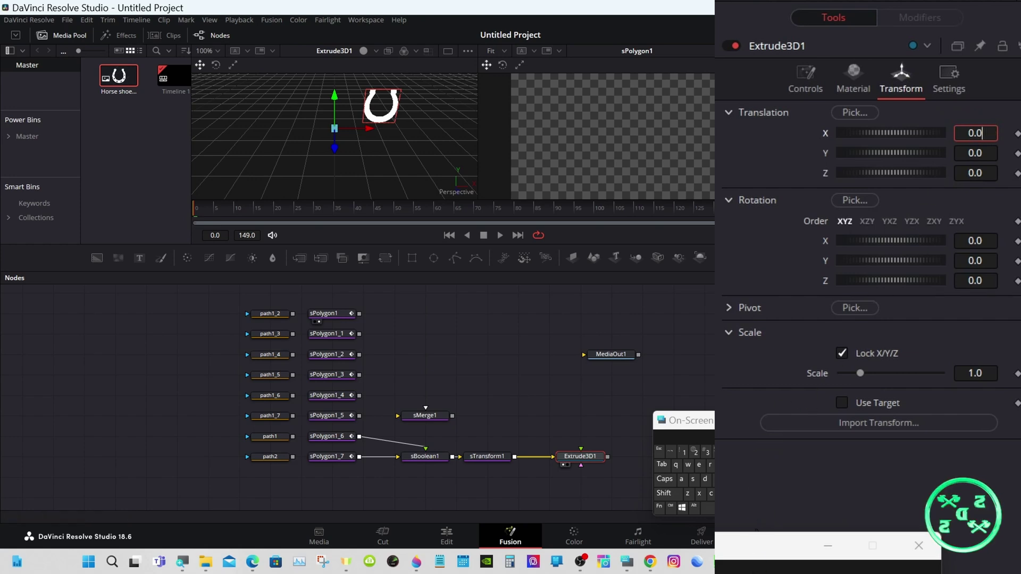
{"action": "key", "text": "BackSpace"}
{"action": "key", "text": "BackSpace"}
{"action": "key", "text": "BackSpace"}
{"action": "type", "text": "-"}
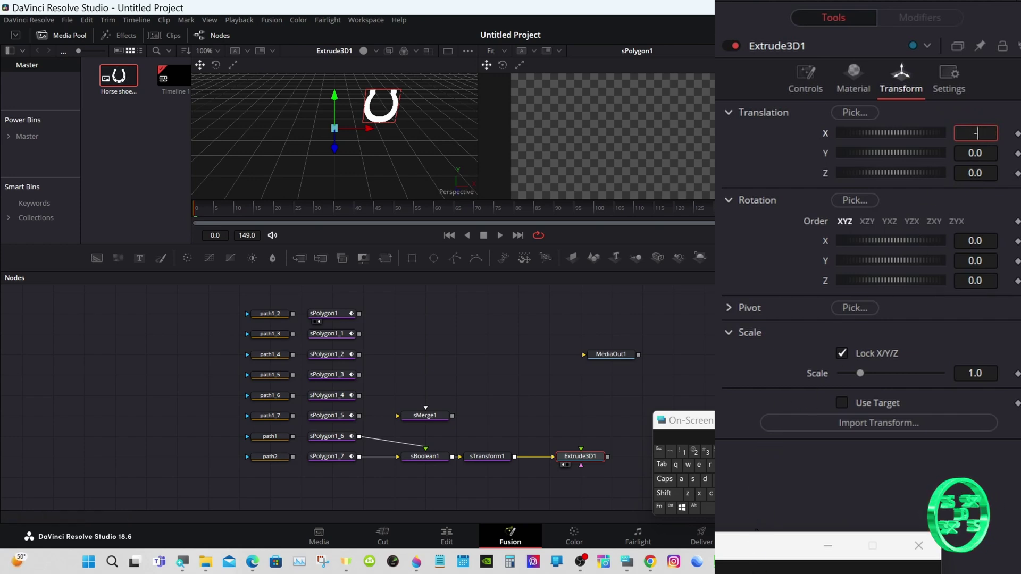
{"action": "type", "text": "0."}
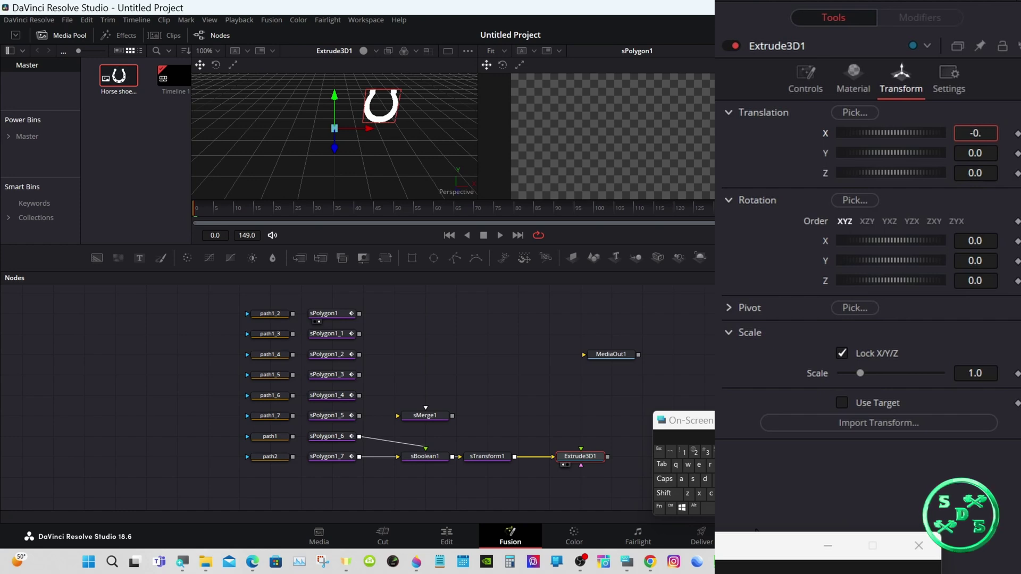
{"action": "type", "text": "5"}
{"action": "key", "text": "Tab"}
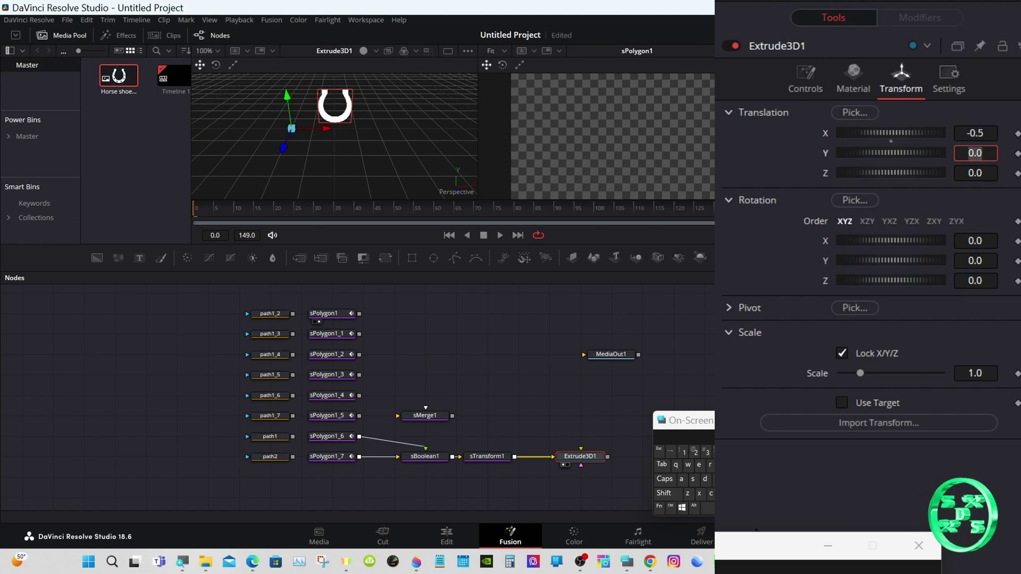
Set the Y translation of Extrude3D1 to -0.27.
{"action": "key", "text": "BackSpace"}
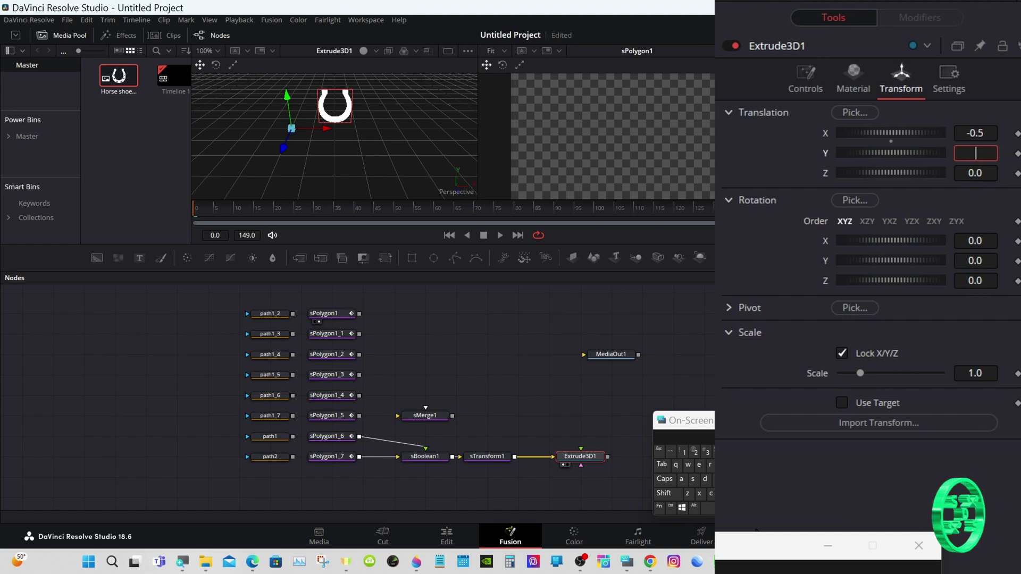
{"action": "type", "text": "-0.2"}
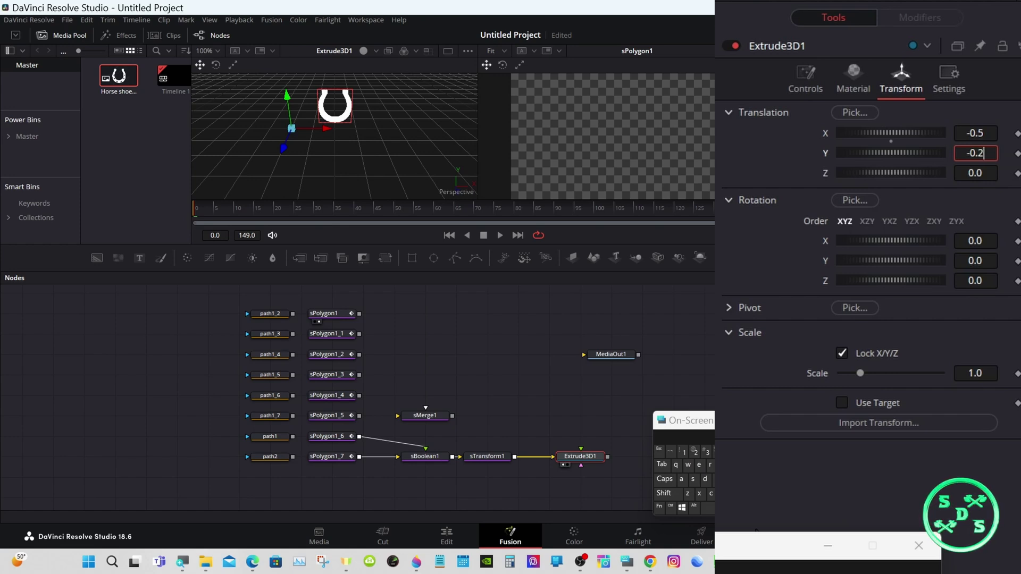
{"action": "type", "text": "7"}
{"action": "key", "text": "Tab"}
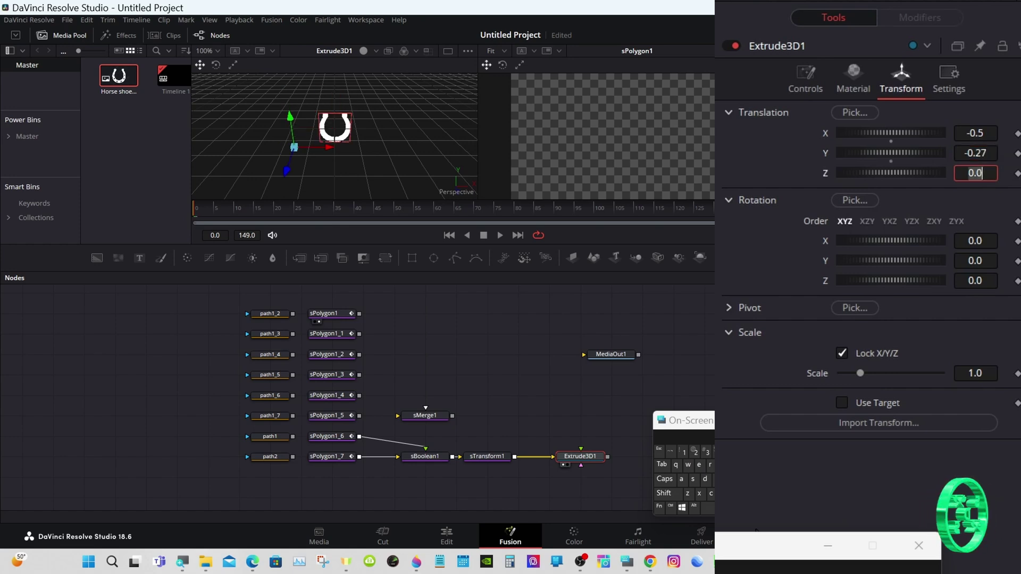
Expand the pivot settings of Extrude3D1 and set the X pivot to 0.5.
{"action": "left_click_drag", "start_coordinate": [710, 421], "coordinate": [575, 413]}
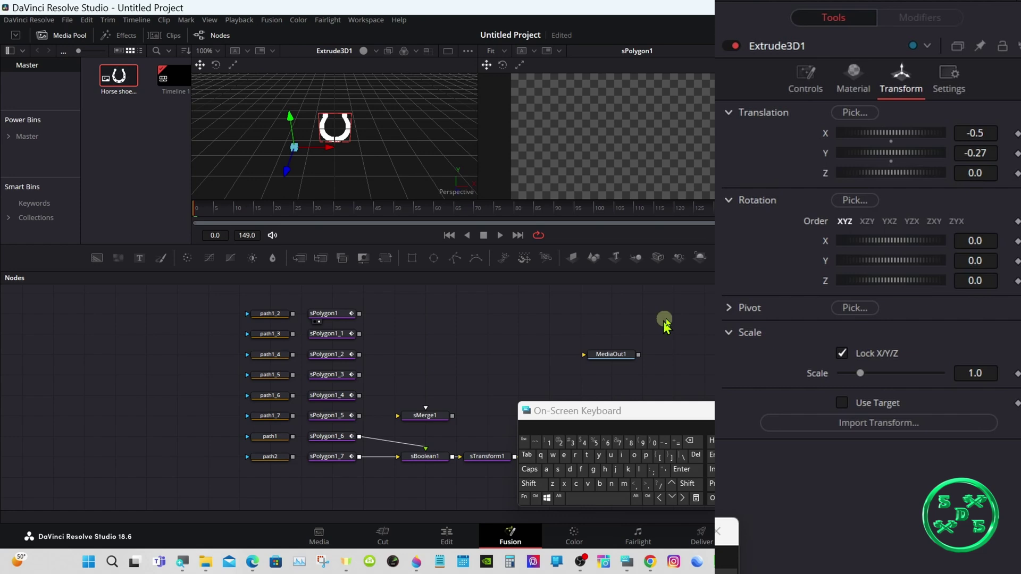
{"action": "left_click", "coordinate": [729, 309]}
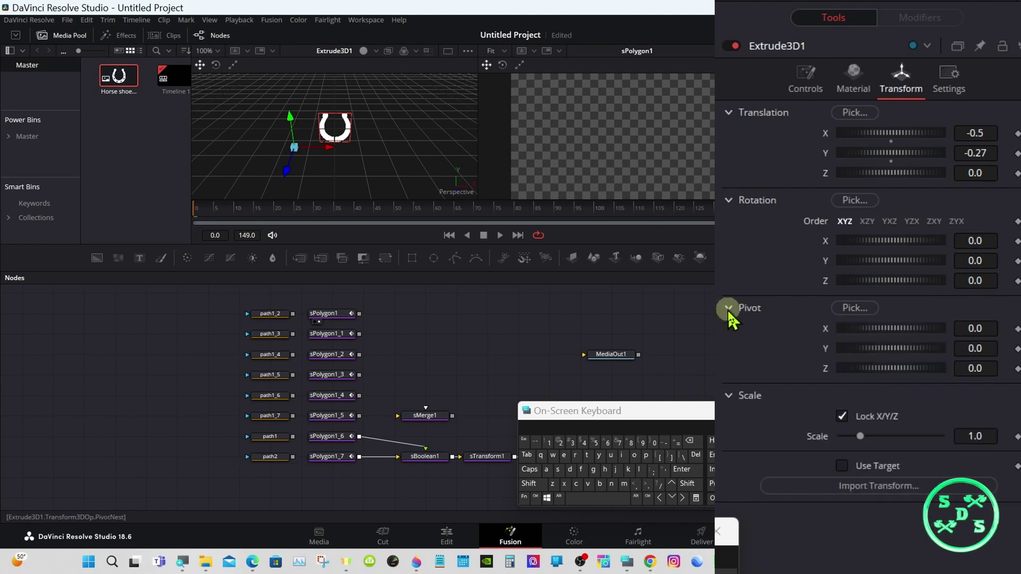
{"action": "left_click_drag", "start_coordinate": [880, 324], "coordinate": [895, 325]}
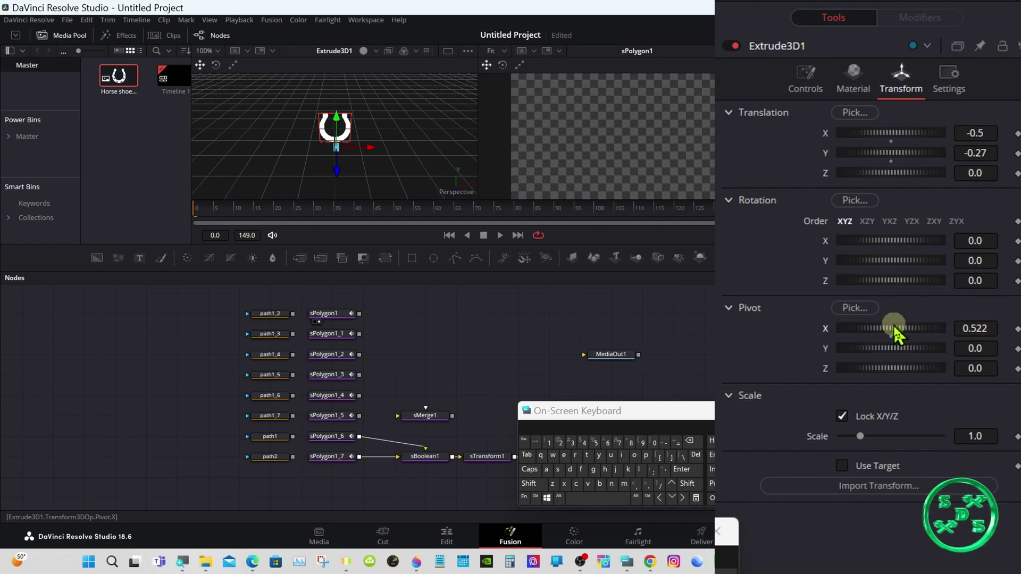
{"action": "left_click_drag", "start_coordinate": [892, 327], "coordinate": [935, 328]}
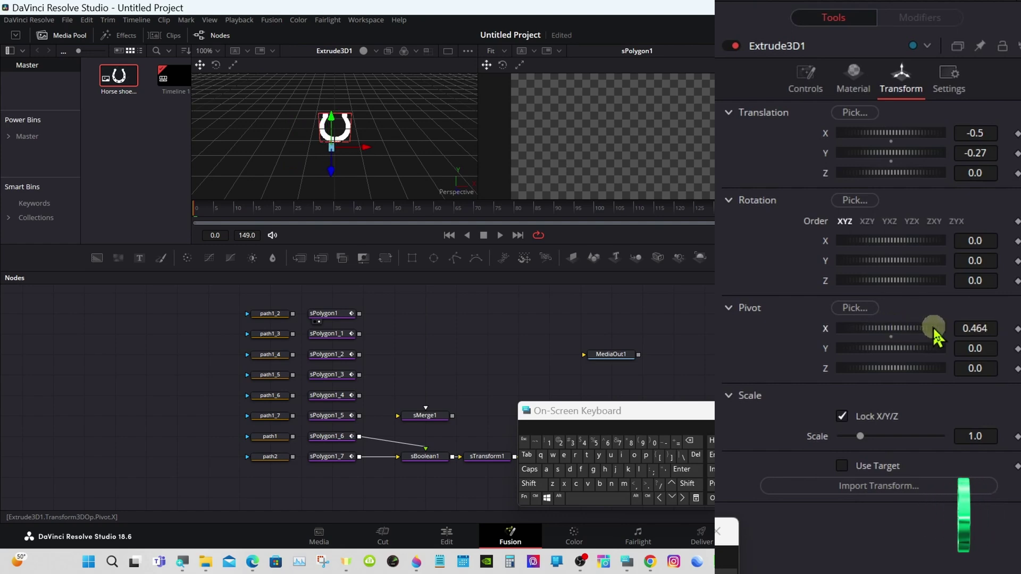
{"action": "left_click", "coordinate": [991, 326]}
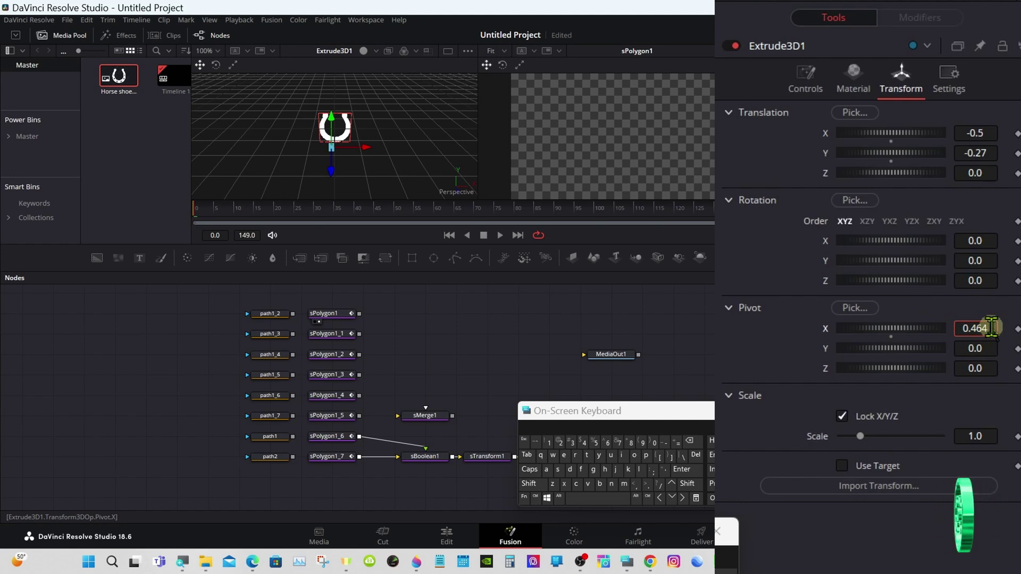
{"action": "left_click", "coordinate": [690, 442]}
{"action": "left_click", "coordinate": [690, 442]}
{"action": "left_click", "coordinate": [691, 442]}
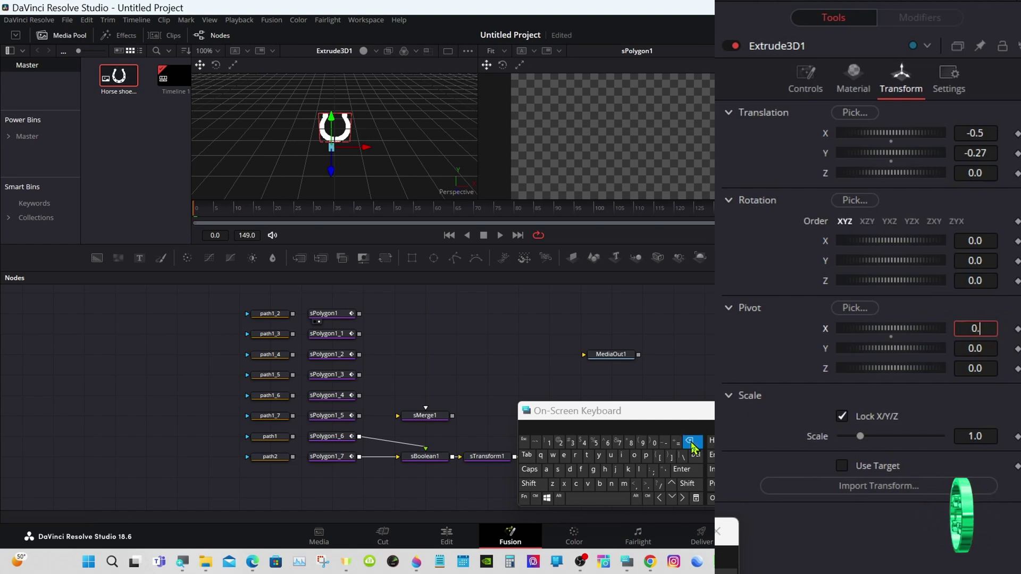
{"action": "left_click", "coordinate": [596, 444]}
{"action": "left_click", "coordinate": [684, 469]}
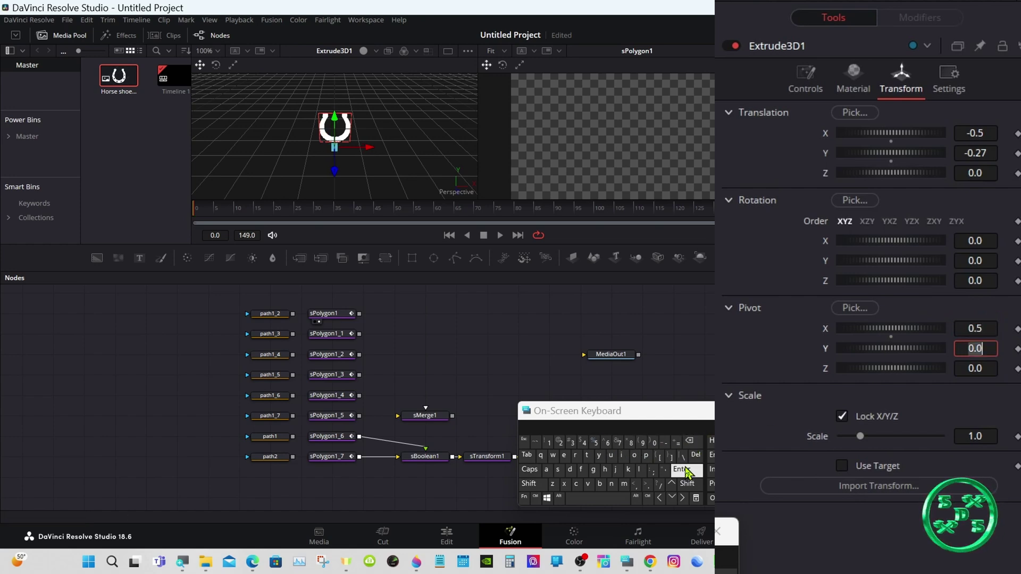
Set the Y pivot of Extrude3D1 to 0.27 and collapse the pivot settings.
{"action": "left_click_drag", "start_coordinate": [886, 346], "coordinate": [892, 349]}
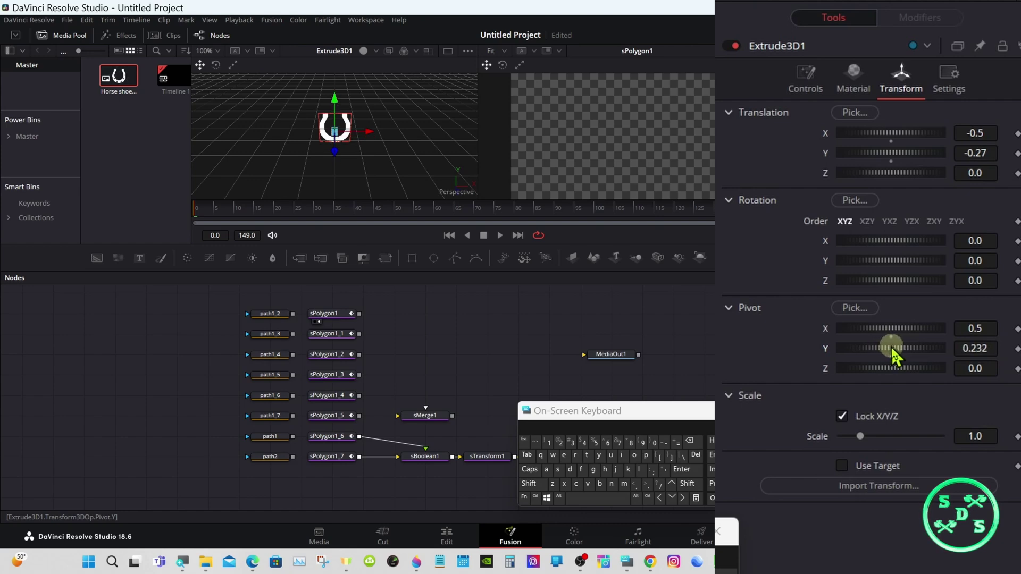
{"action": "left_click", "coordinate": [993, 347]}
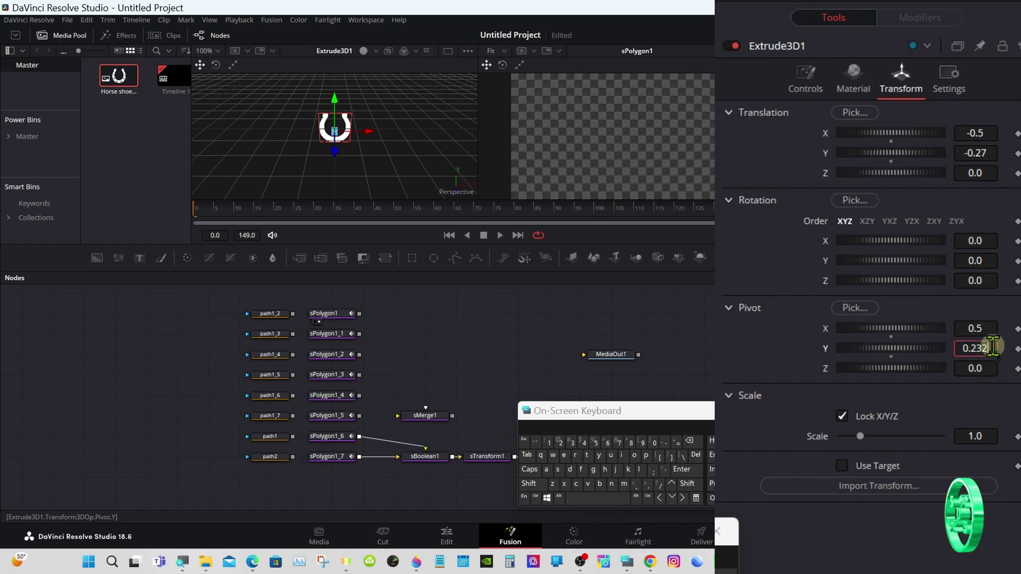
{"action": "left_click", "coordinate": [690, 441]}
{"action": "left_click", "coordinate": [689, 441]}
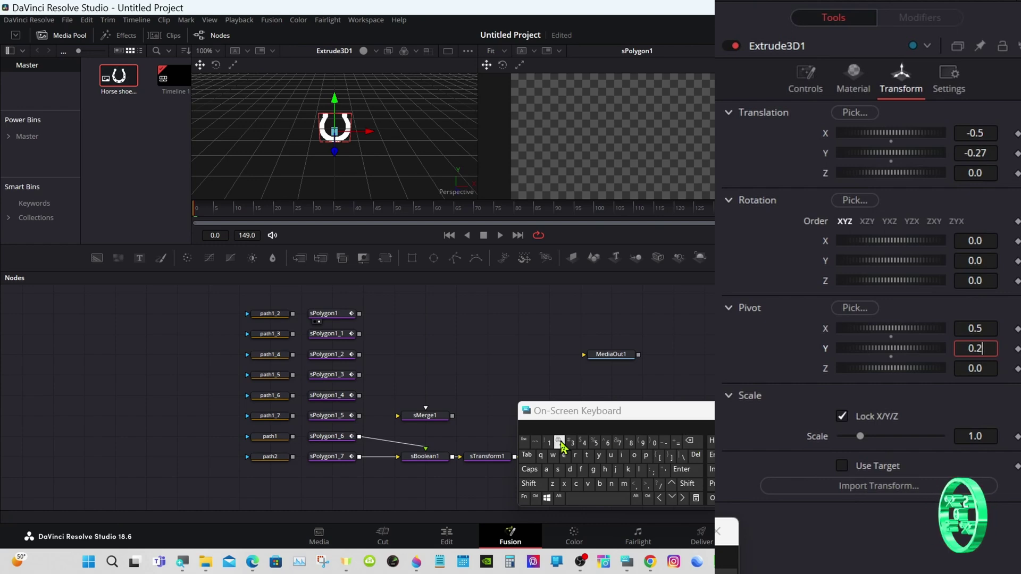
{"action": "left_click", "coordinate": [618, 442]}
{"action": "left_click", "coordinate": [687, 469]}
{"action": "left_click_drag", "start_coordinate": [587, 409], "coordinate": [748, 413]}
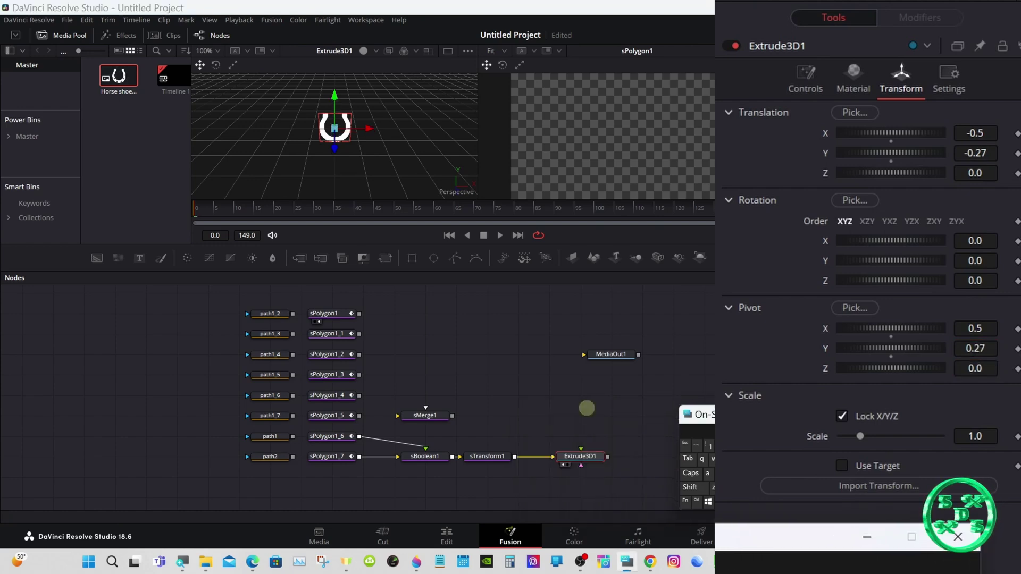
{"action": "left_click", "coordinate": [729, 308]}
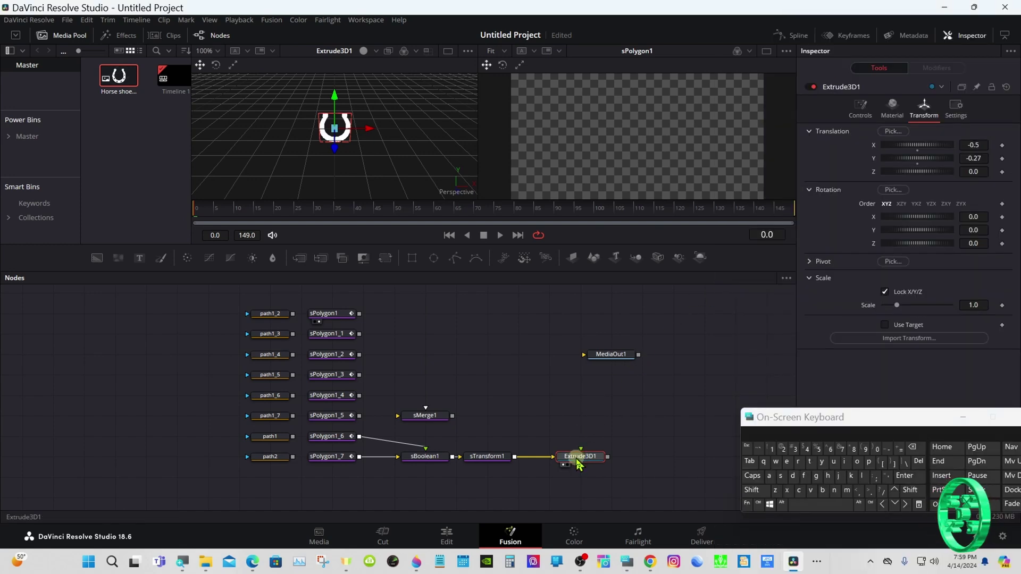
Add a Transform 3D node after Extrude3D1.
{"action": "left_click_drag", "start_coordinate": [793, 417], "coordinate": [789, 255]}
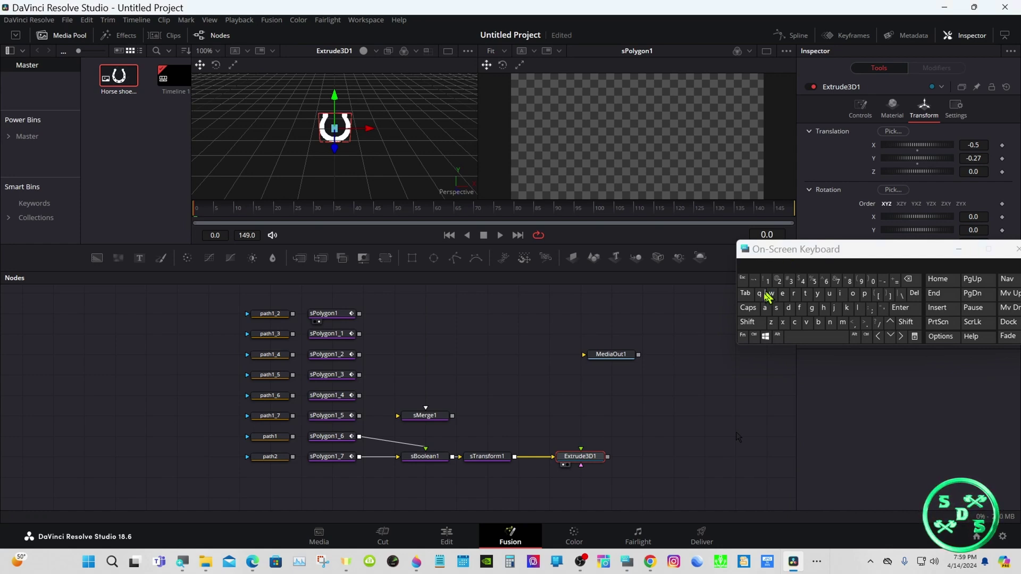
{"action": "left_click", "coordinate": [747, 322]}
{"action": "left_click", "coordinate": [795, 339]}
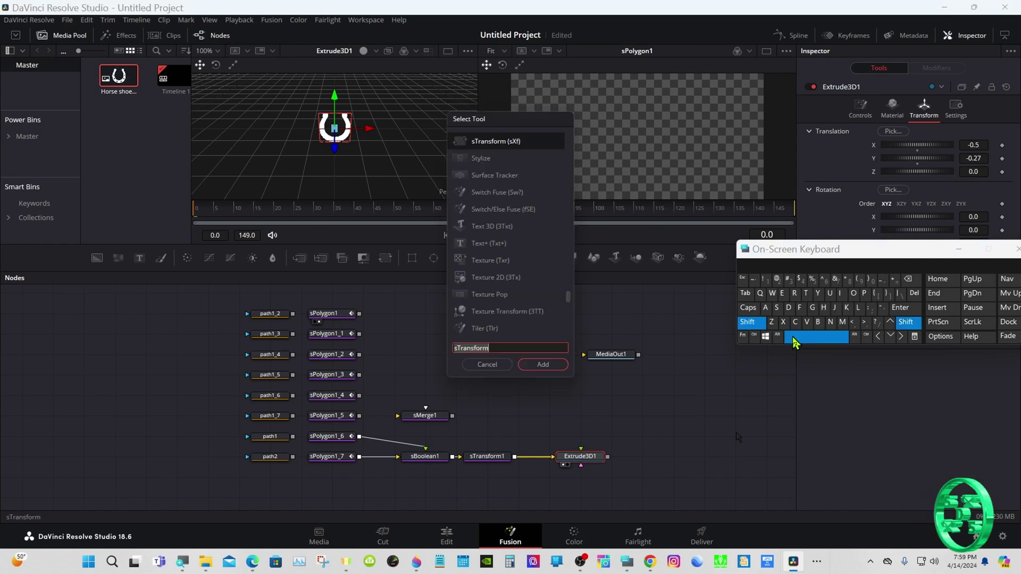
{"action": "left_click", "coordinate": [806, 295]}
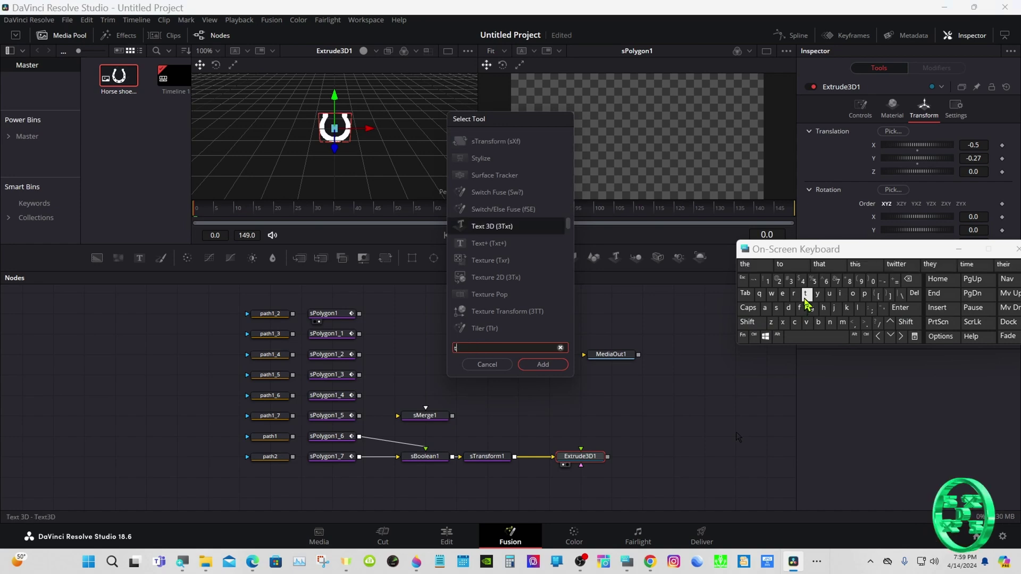
{"action": "left_click", "coordinate": [794, 293]}
{"action": "left_click", "coordinate": [508, 226]}
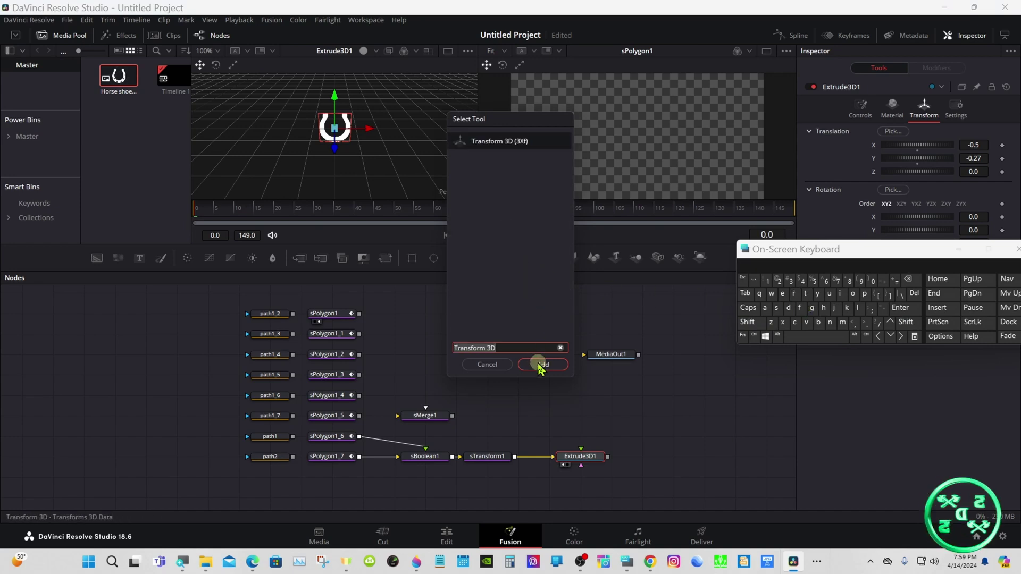
{"action": "left_click", "coordinate": [539, 365]}
{"action": "left_click_drag", "start_coordinate": [804, 261], "coordinate": [845, 325]}
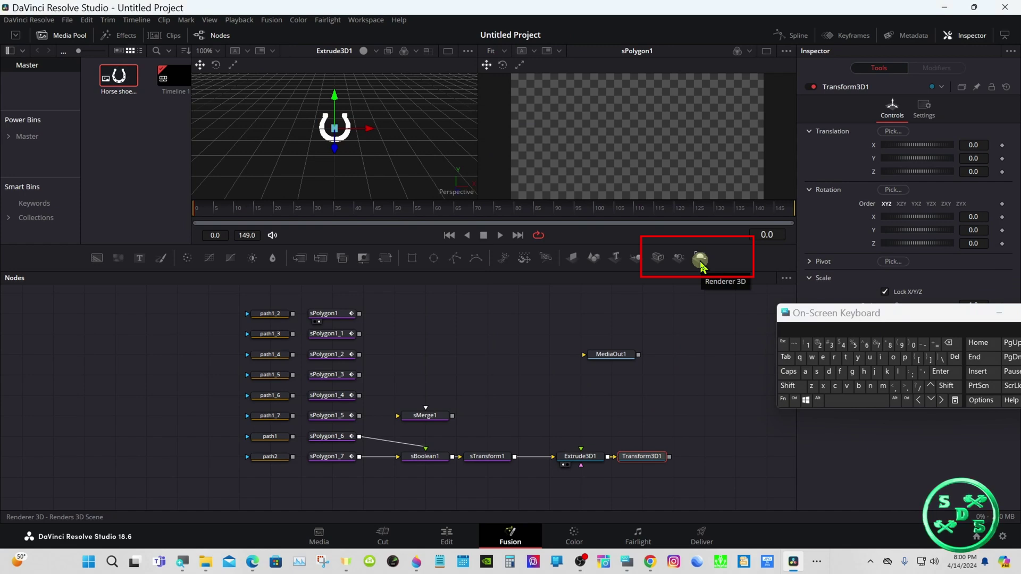
Add a Renderer 3D node after Transform3D1, place MediaOut1 at the end of the chain, and show it in the second viewer.
{"action": "left_click", "coordinate": [700, 259]}
{"action": "left_click_drag", "start_coordinate": [611, 354], "coordinate": [749, 458]}
{"action": "left_click", "coordinate": [753, 466]}
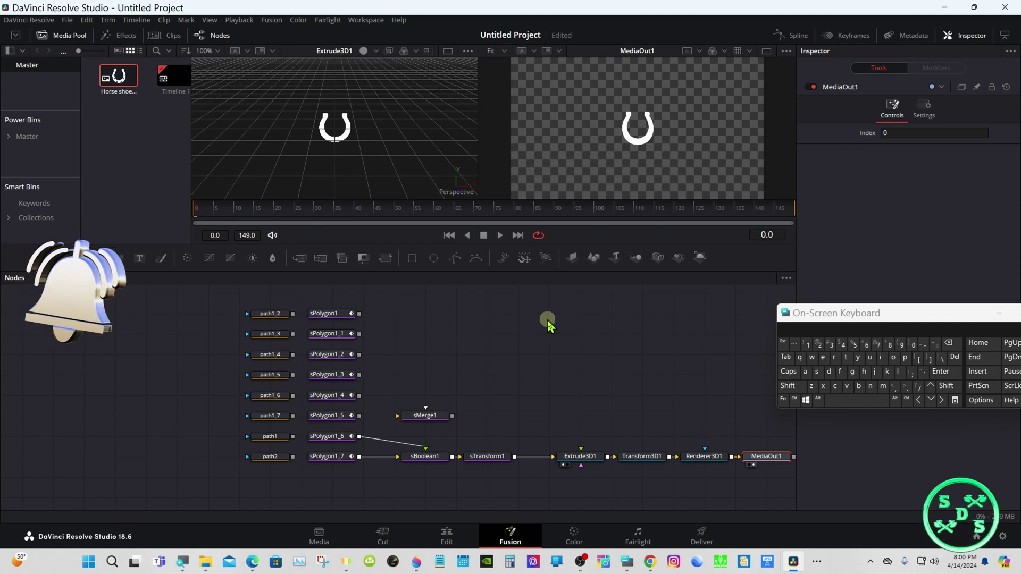
Scale the first viewer to fit, and switch its lighting on and back off to compare the horseshoe's appearance.
{"action": "right_click", "coordinate": [394, 140]}
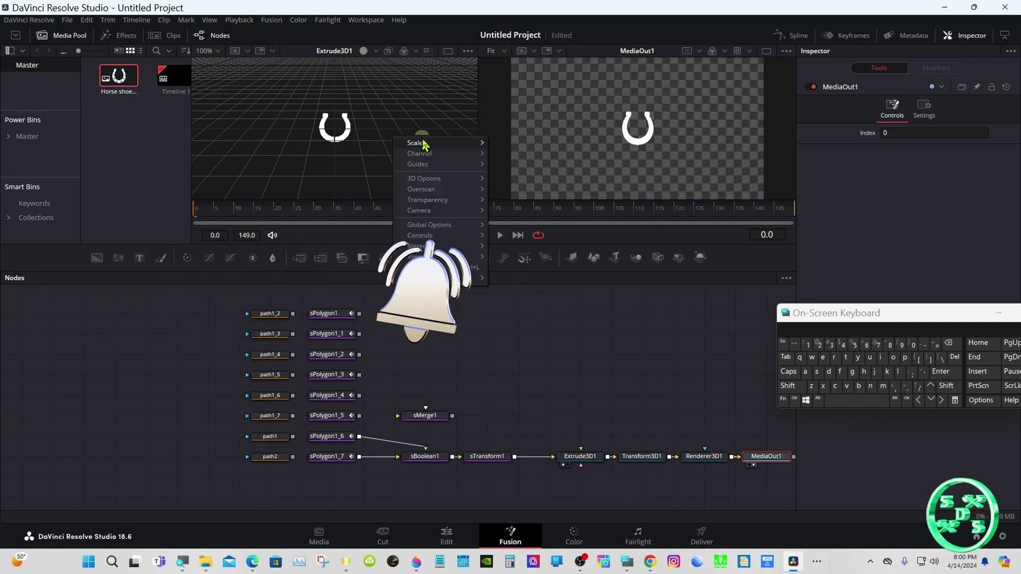
{"action": "mouse_move", "coordinate": [426, 143]}
{"action": "left_click", "coordinate": [512, 142]}
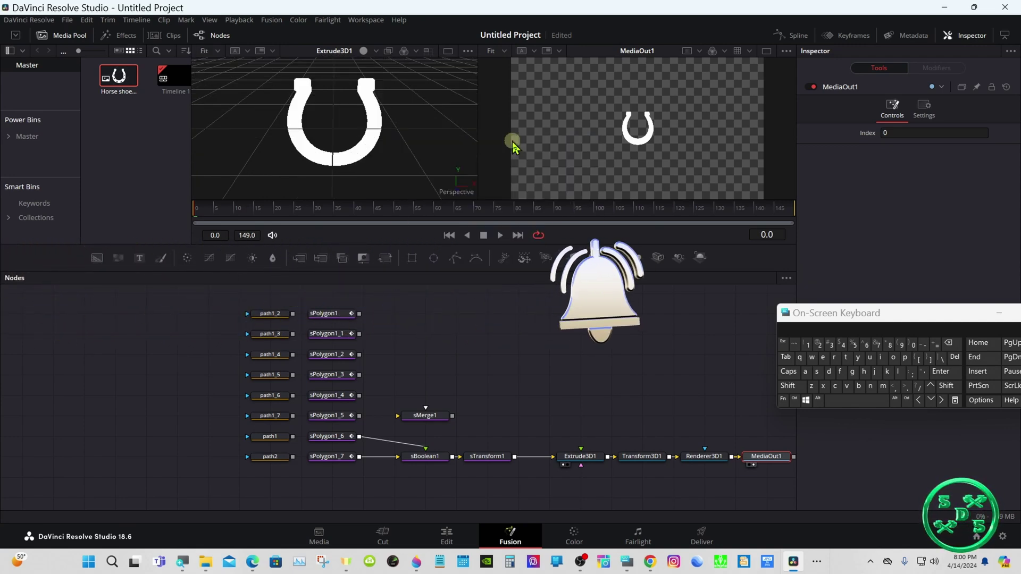
{"action": "left_click", "coordinate": [366, 53]}
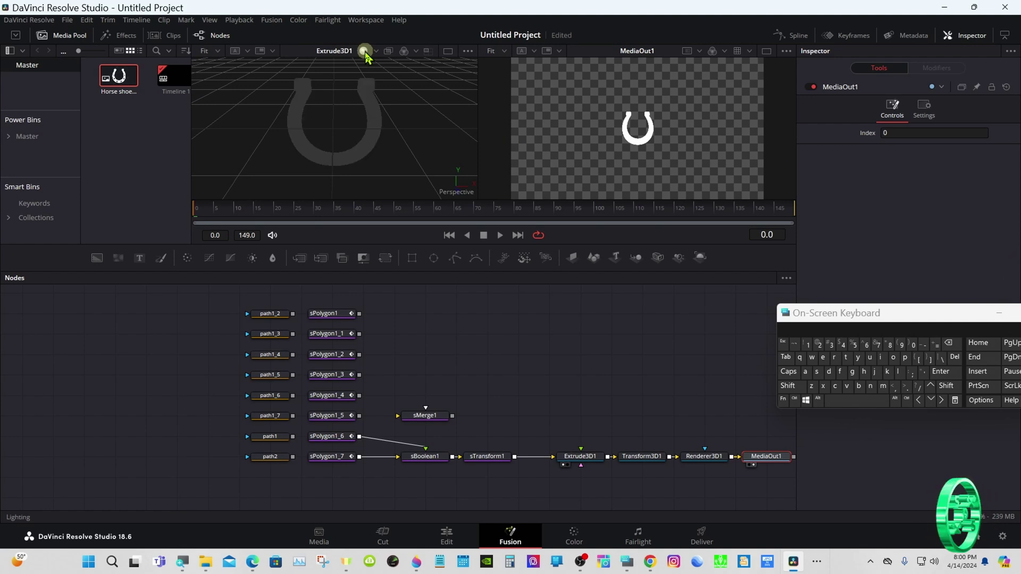
{"action": "left_click", "coordinate": [366, 52]}
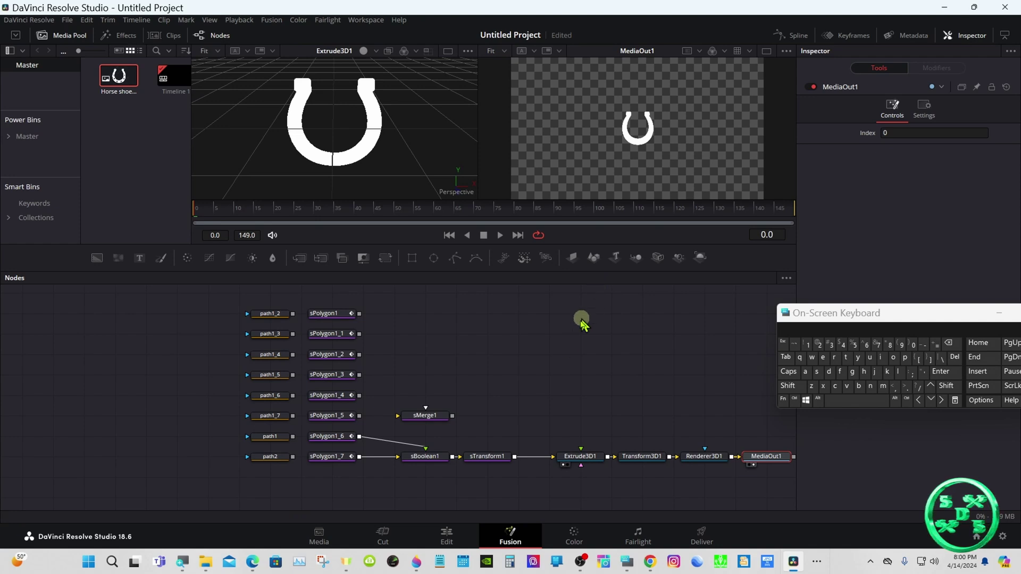
View Extrude3D1 edge-on in the first viewer, and set its smoothing angle to 60 and extrusion subdivisions to 10.
{"action": "left_click", "coordinate": [568, 459]}
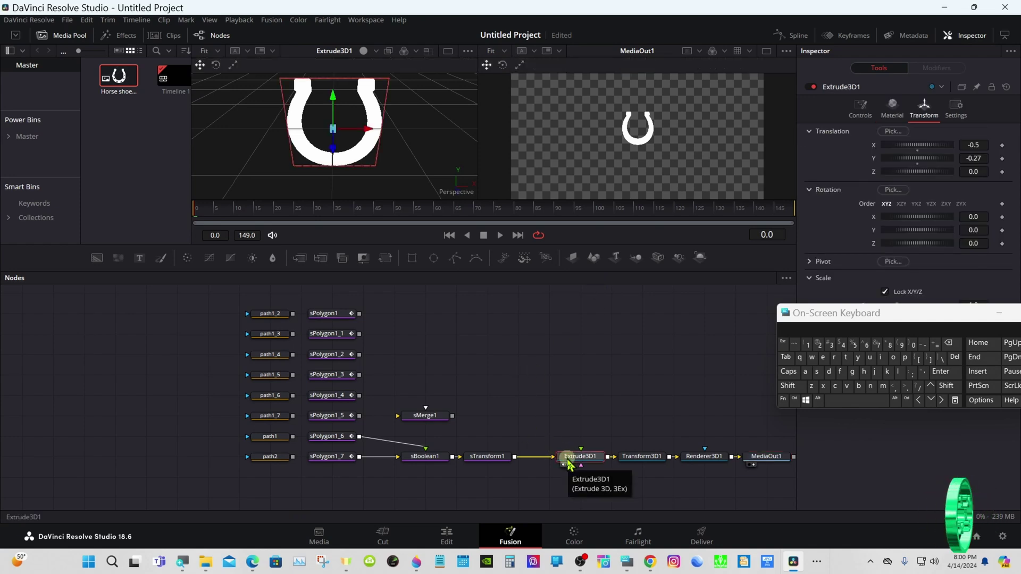
{"action": "left_click_drag", "start_coordinate": [813, 321], "coordinate": [657, 324]}
{"action": "left_click", "coordinate": [631, 388]}
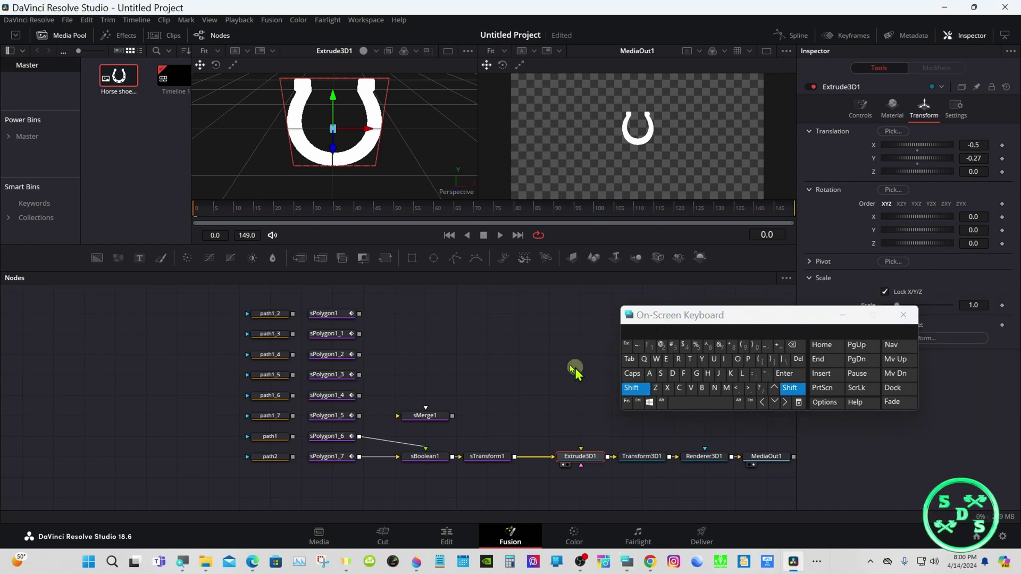
{"action": "left_click_drag", "start_coordinate": [308, 179], "coordinate": [523, 152]}
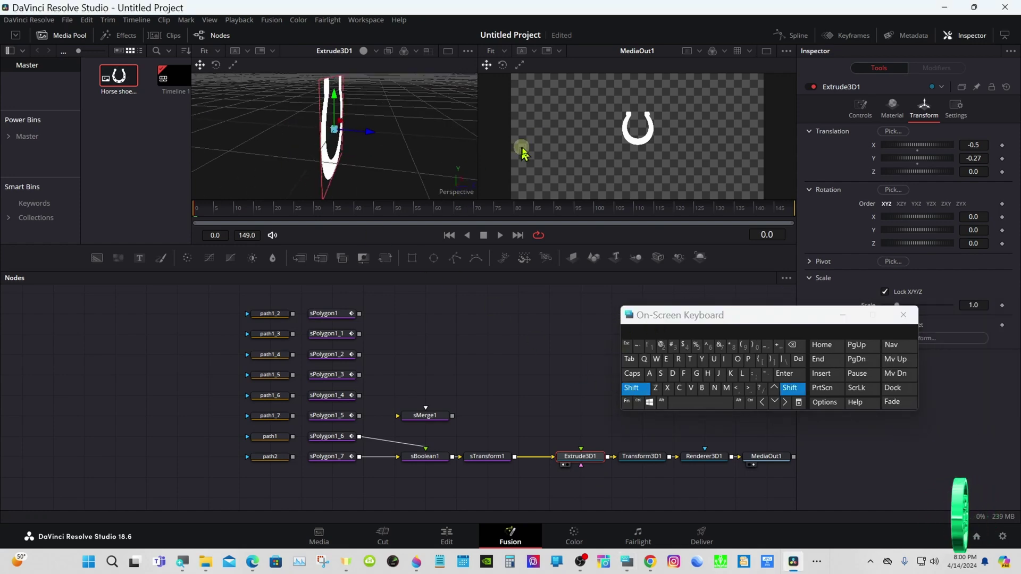
{"action": "left_click", "coordinate": [631, 387]}
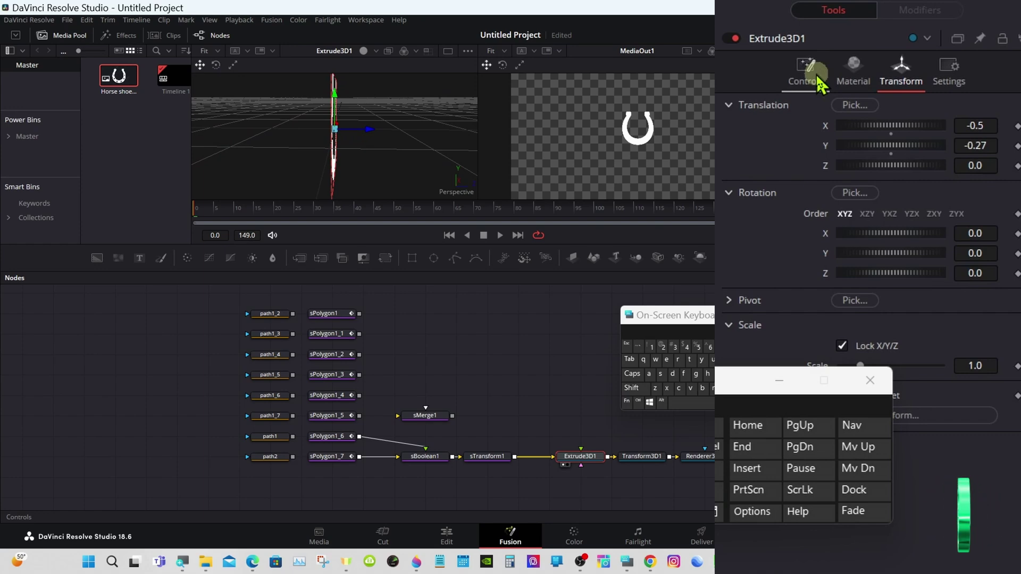
{"action": "left_click", "coordinate": [818, 77]}
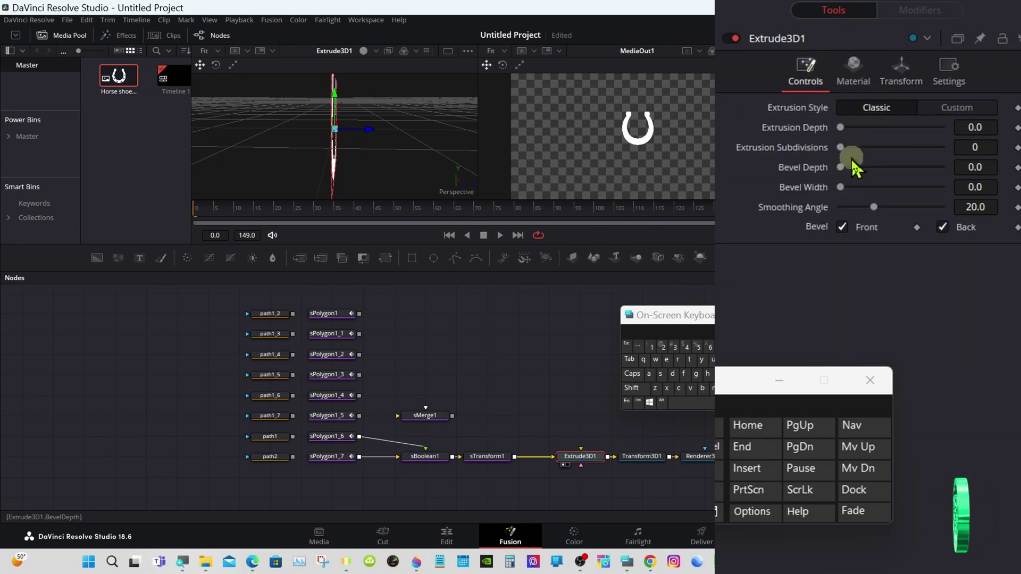
{"action": "left_click_drag", "start_coordinate": [873, 209], "coordinate": [946, 209]}
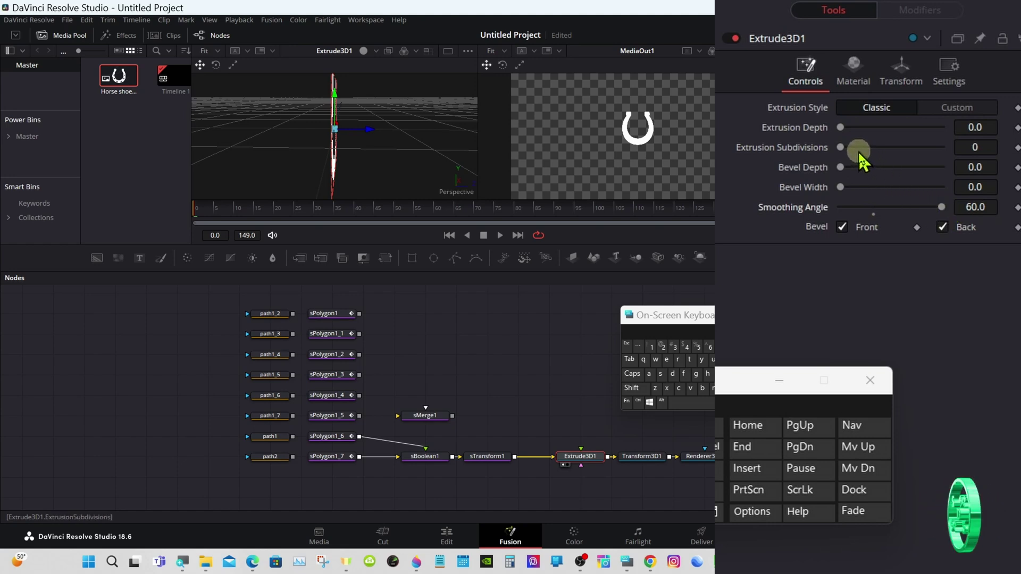
{"action": "left_click_drag", "start_coordinate": [840, 149], "coordinate": [1013, 147]}
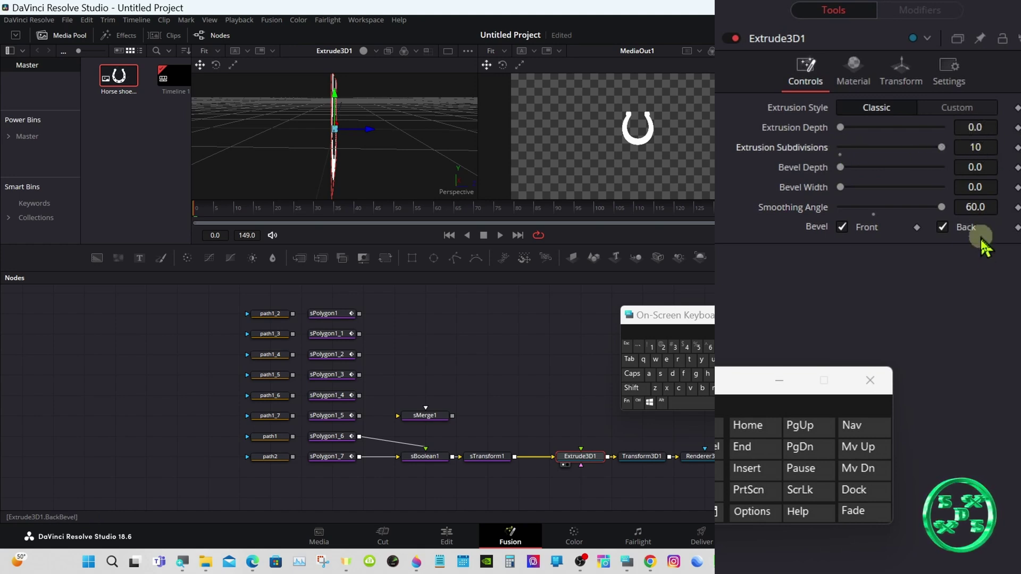
Set Extrude3D1's extrusion depth to 0.03 and both its bevel depth and bevel width to 0.0063.
{"action": "left_click", "coordinate": [984, 127]}
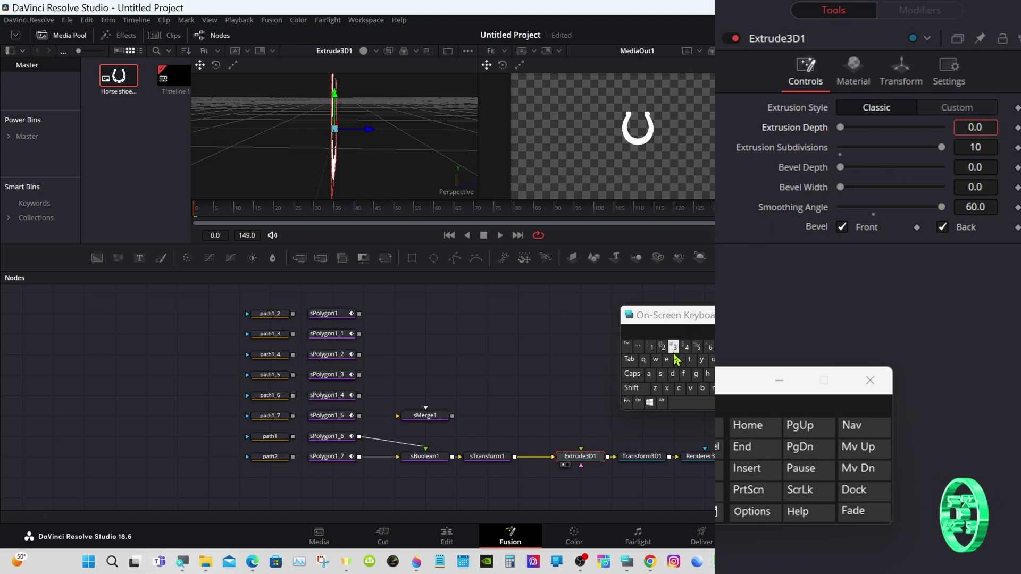
{"action": "type", "text": "3"}
{"action": "key", "text": "Return"}
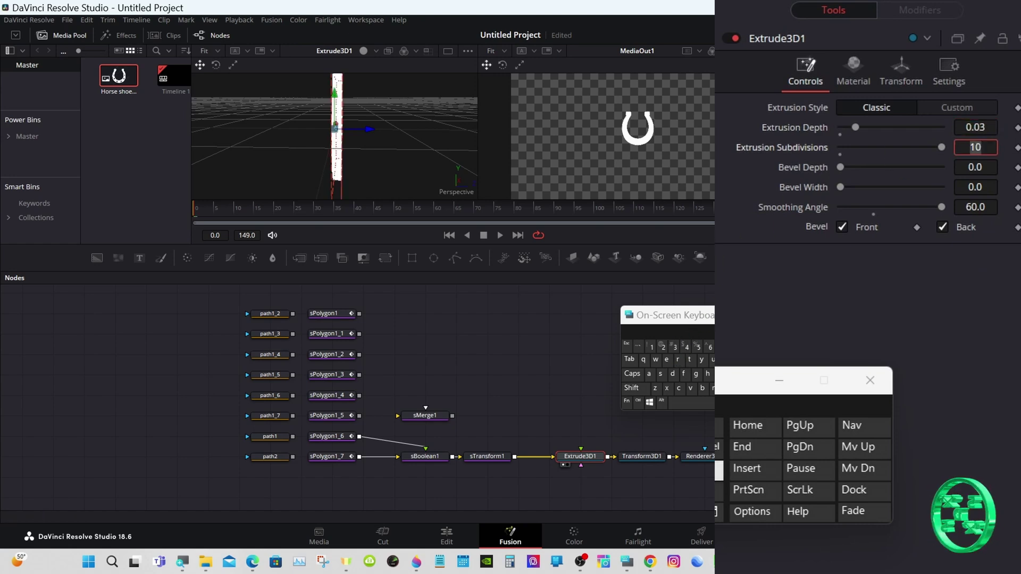
{"action": "left_click_drag", "start_coordinate": [705, 316], "coordinate": [753, 328]}
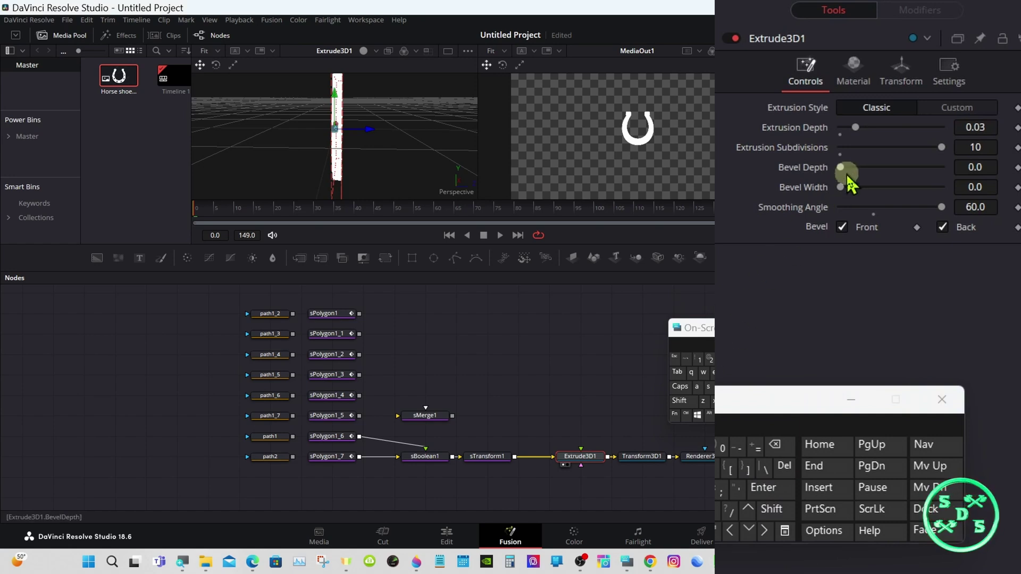
{"action": "left_click_drag", "start_coordinate": [843, 168], "coordinate": [848, 190]}
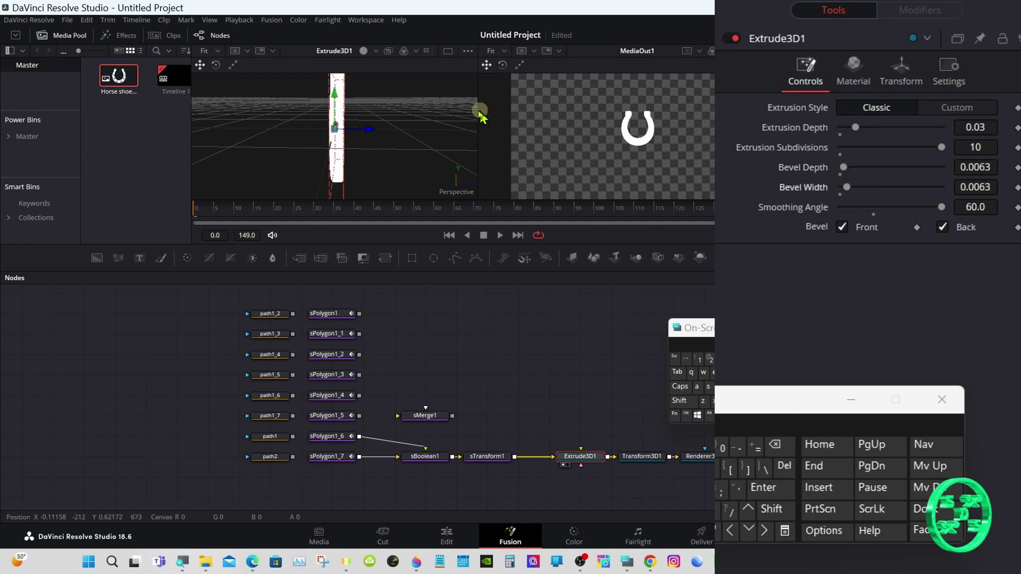
Turn on lighting in the first viewer and inspect the extruded horseshoe's edge at grid level.
{"action": "left_click", "coordinate": [363, 51]}
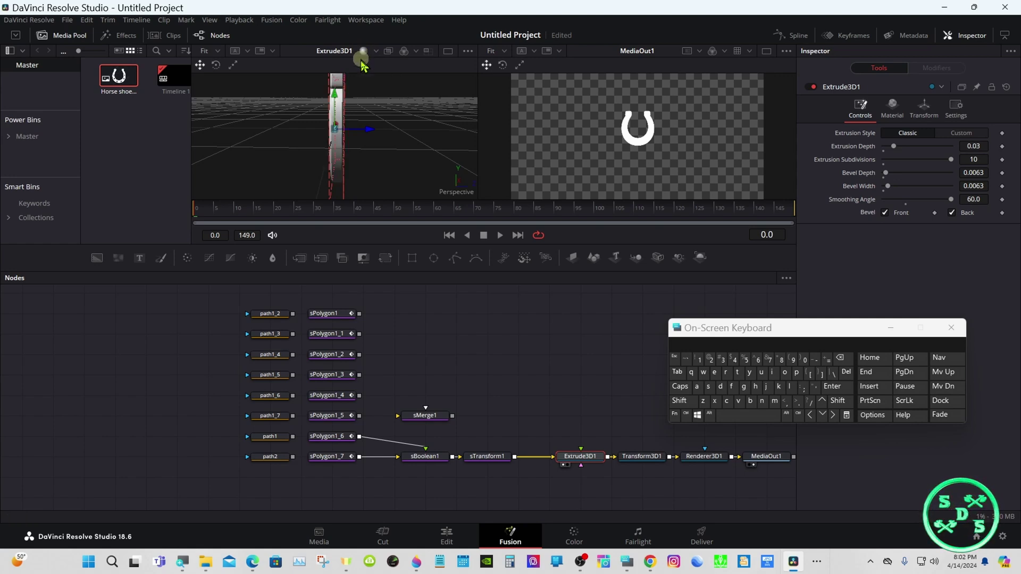
{"action": "left_click", "coordinate": [680, 400]}
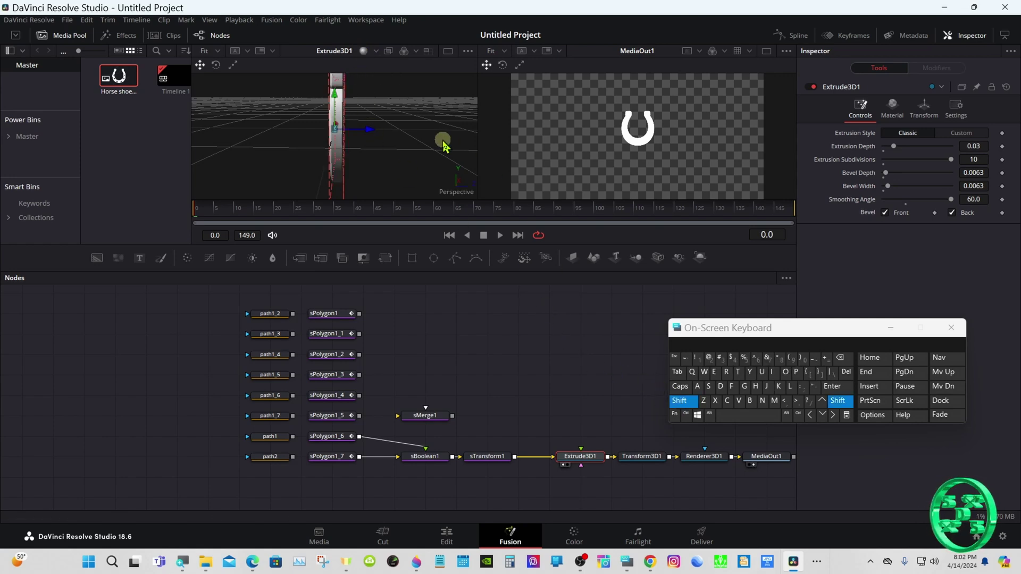
{"action": "left_click_drag", "start_coordinate": [444, 142], "coordinate": [447, 117]}
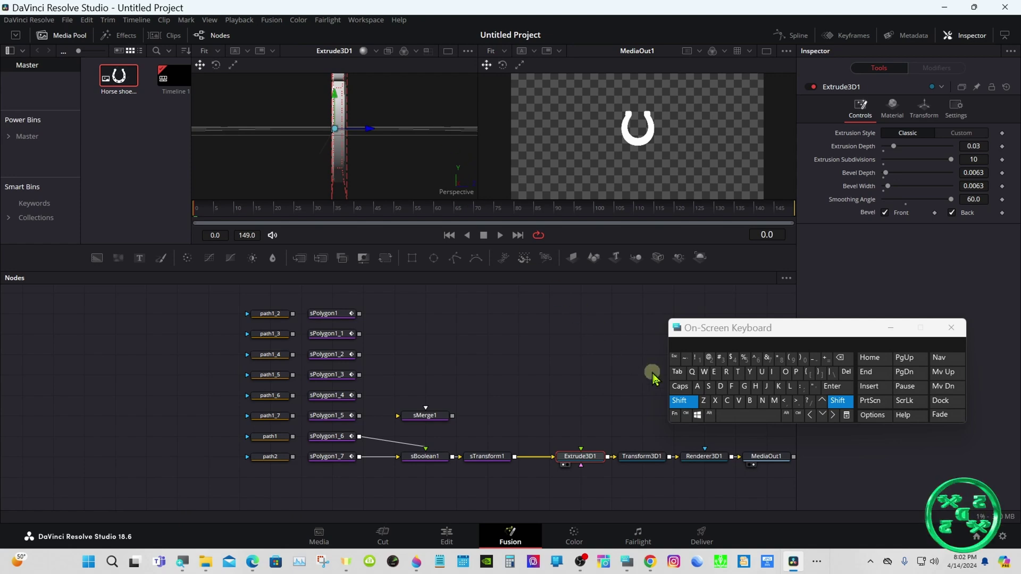
{"action": "left_click", "coordinate": [680, 402]}
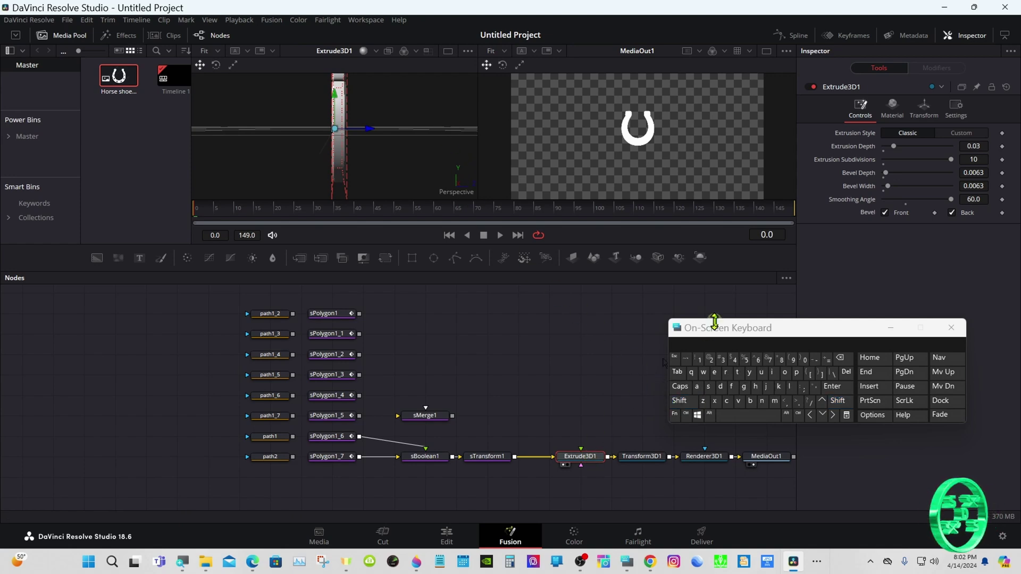
Set the Z pivot of Extrude3D1 to 0.015 to centre it in the extrusion's thickness, and collapse the pivot settings.
{"action": "left_click_drag", "start_coordinate": [763, 330], "coordinate": [617, 353]}
{"action": "left_click", "coordinate": [901, 93]}
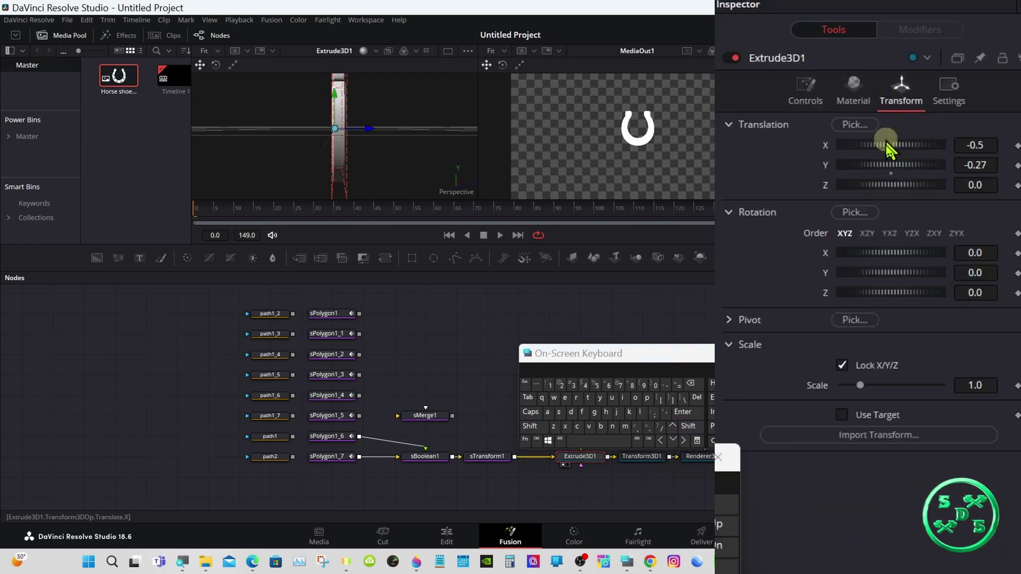
{"action": "left_click", "coordinate": [736, 320]}
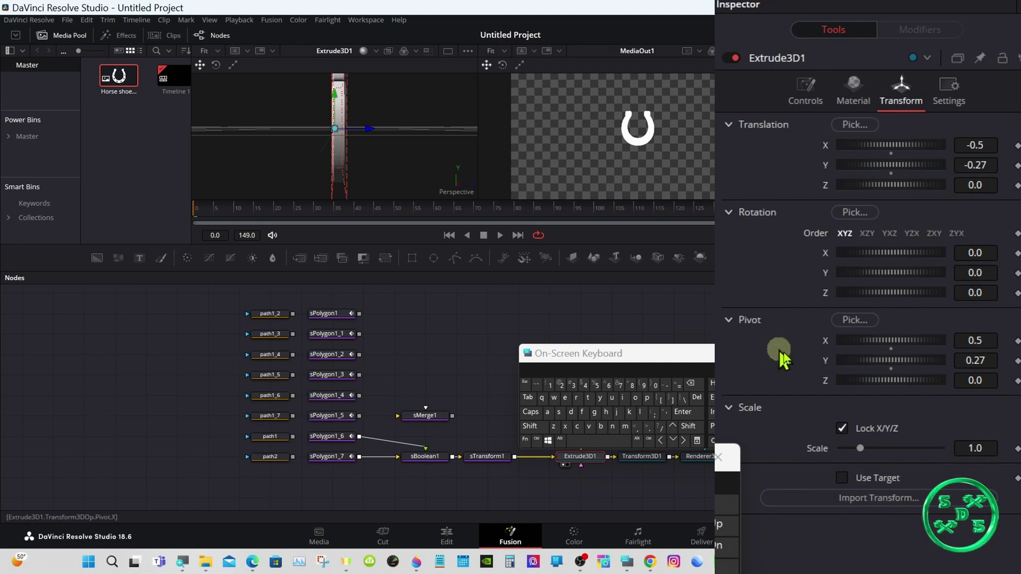
{"action": "left_click", "coordinate": [984, 380]}
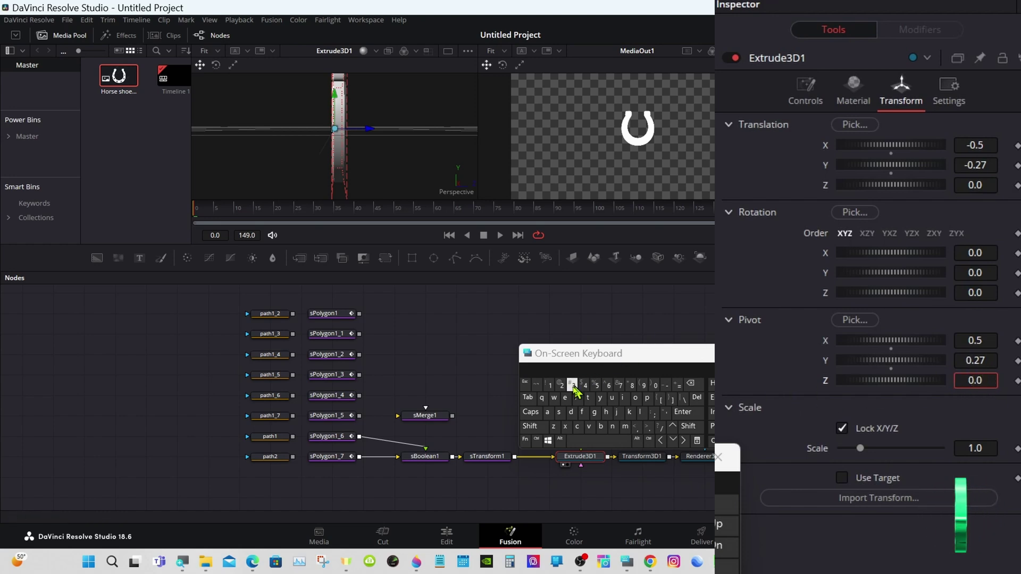
{"action": "left_click", "coordinate": [551, 385]}
{"action": "left_click", "coordinate": [597, 385]}
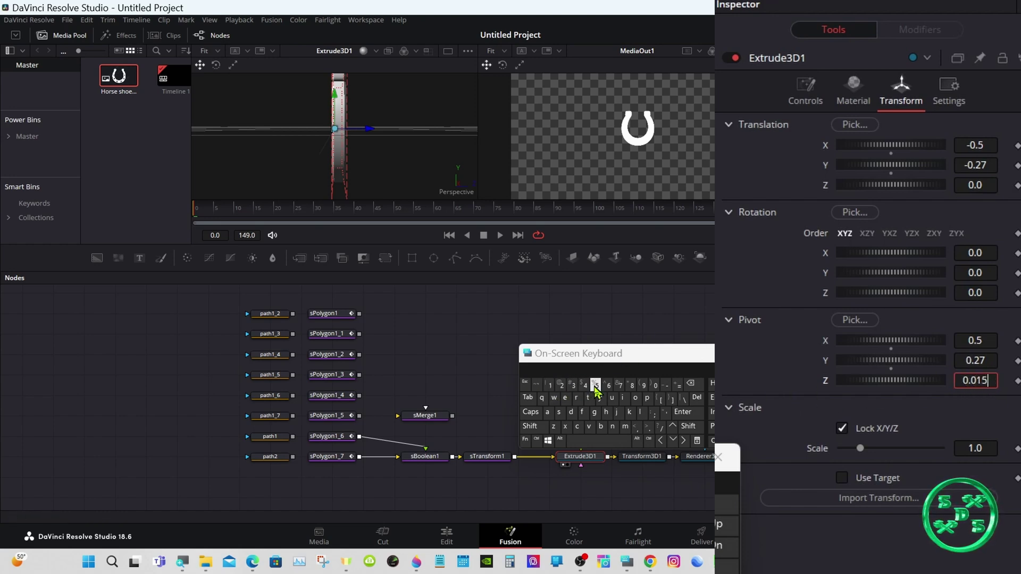
{"action": "left_click", "coordinate": [688, 413]}
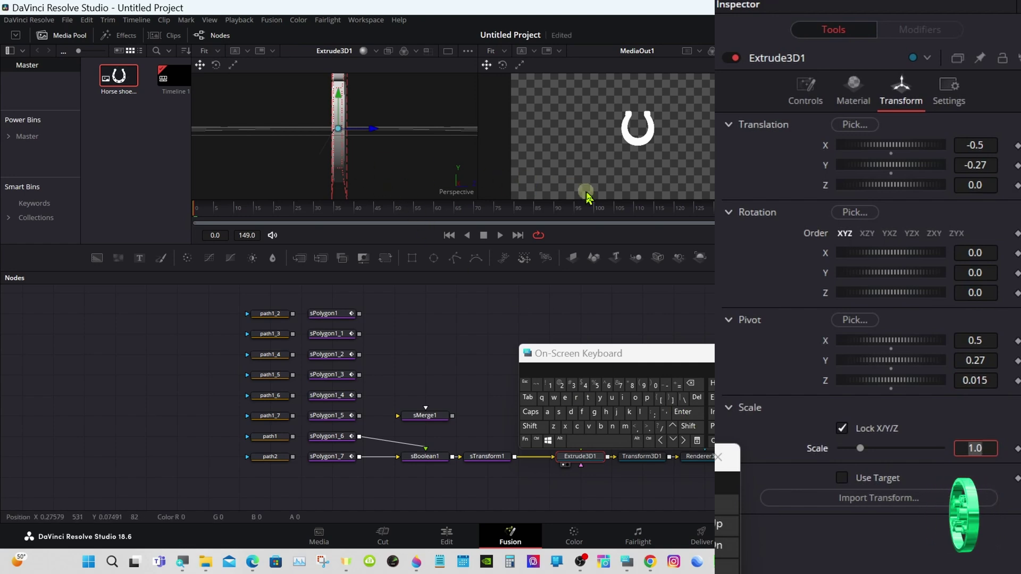
{"action": "left_click", "coordinate": [728, 320]}
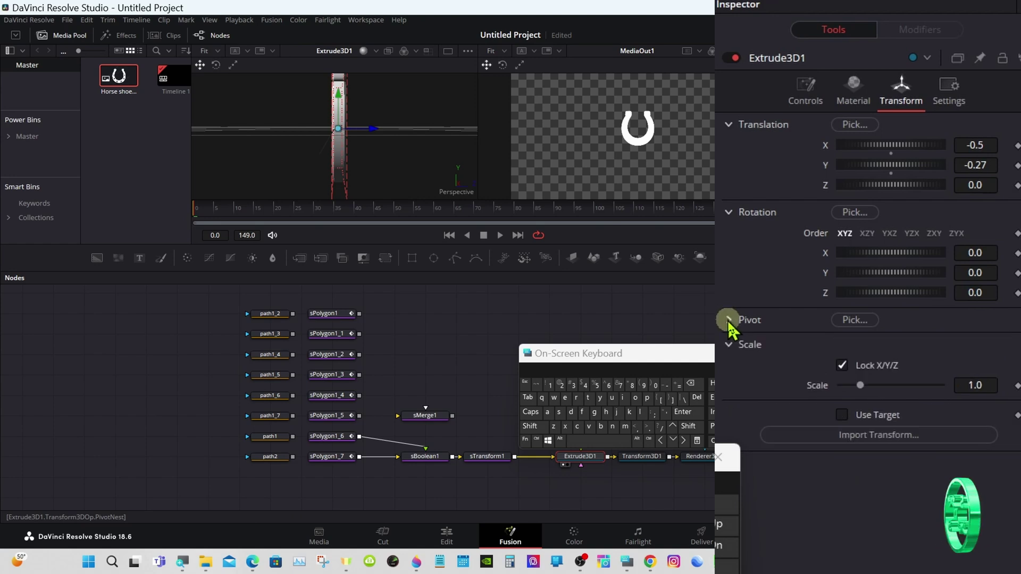
Change the renderer type of Renderer3D1 to Hardware Renderer.
{"action": "left_click_drag", "start_coordinate": [706, 357], "coordinate": [698, 306]}
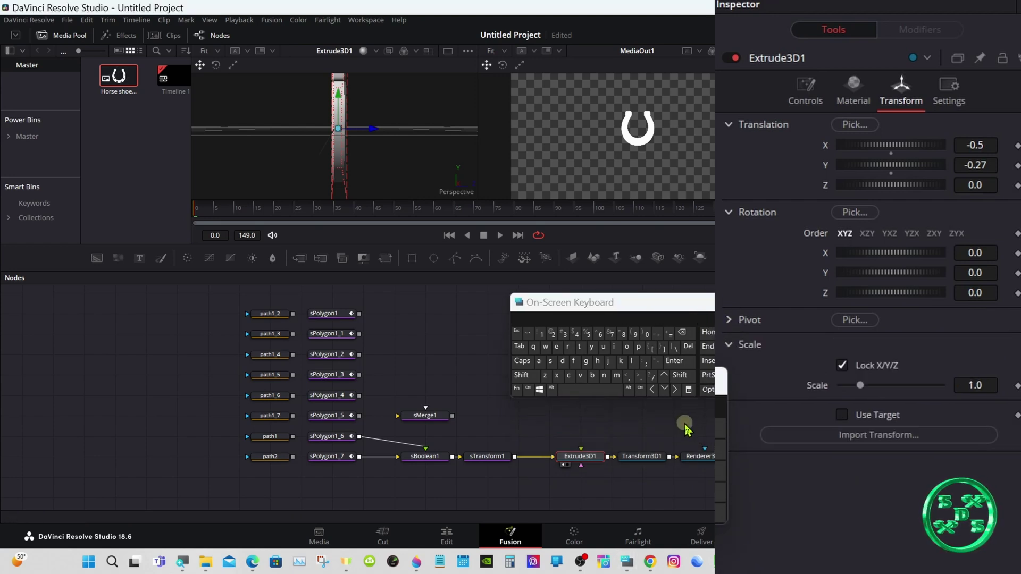
{"action": "left_click", "coordinate": [701, 458]}
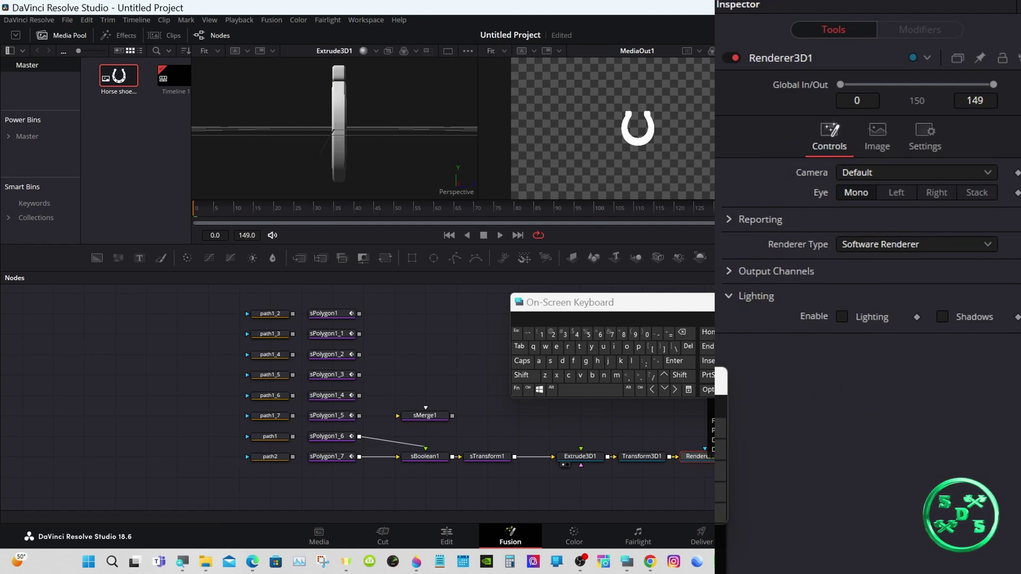
{"action": "left_click", "coordinate": [900, 250]}
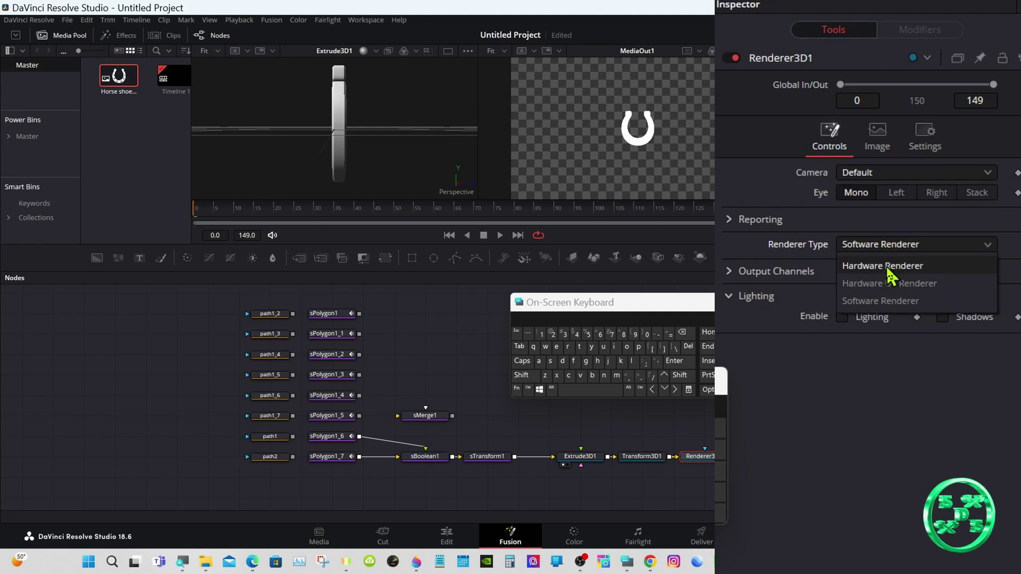
{"action": "left_click", "coordinate": [888, 267]}
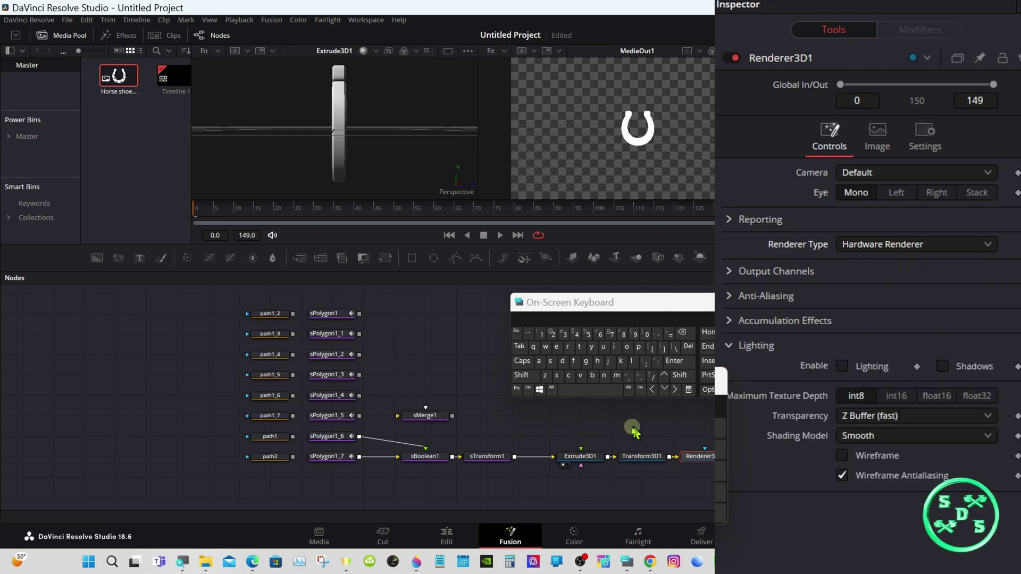
Try the Custom extrusion style on Extrude3D1 and return it to Classic.
{"action": "left_click", "coordinate": [584, 461]}
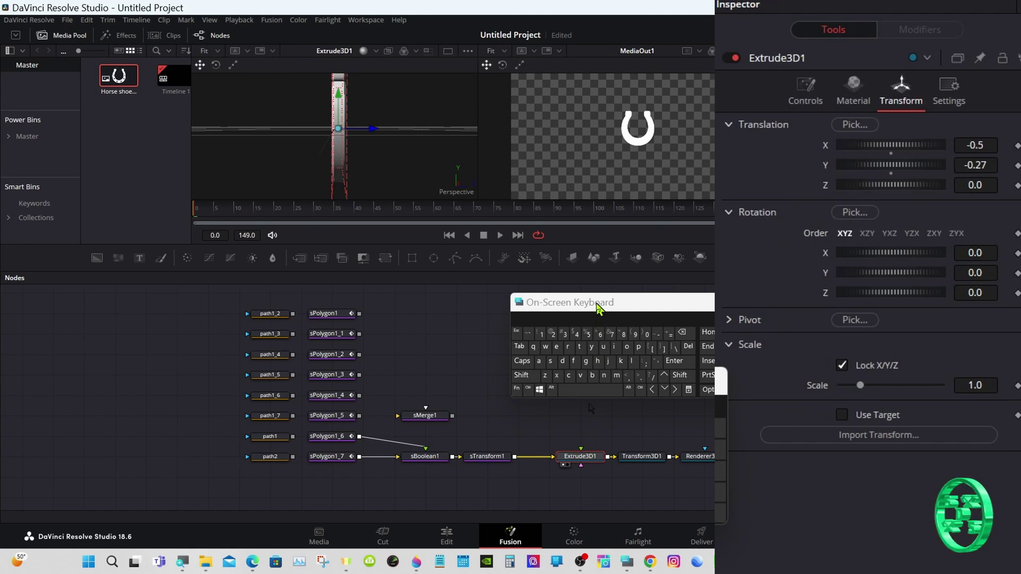
{"action": "left_click_drag", "start_coordinate": [599, 306], "coordinate": [660, 352]}
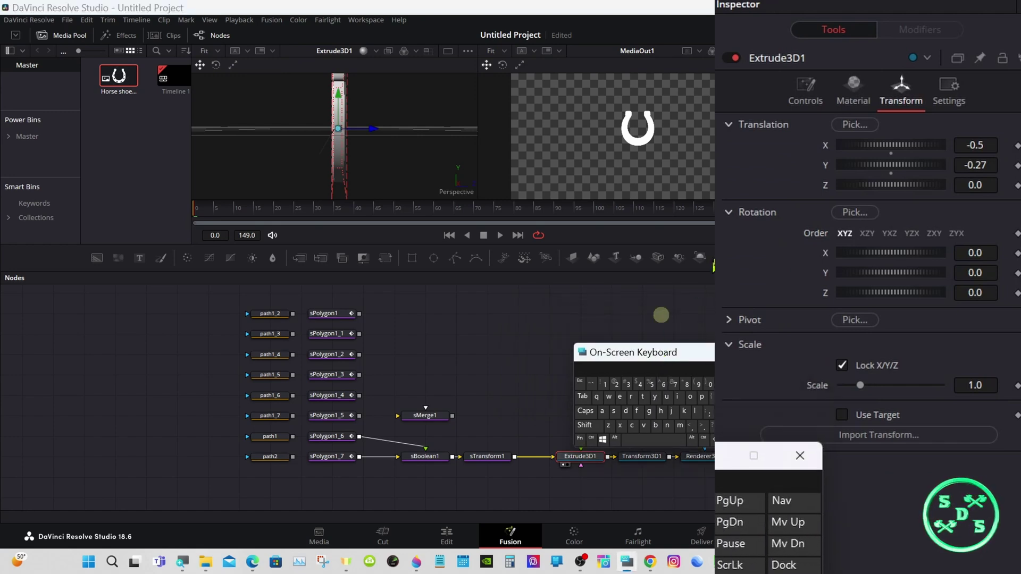
{"action": "left_click", "coordinate": [817, 101]}
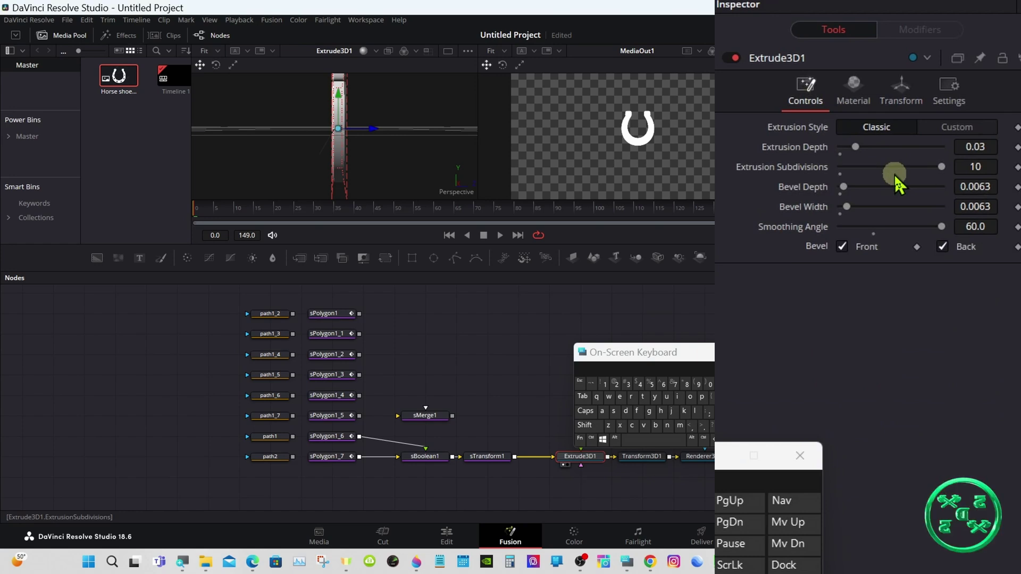
{"action": "left_click", "coordinate": [952, 128]}
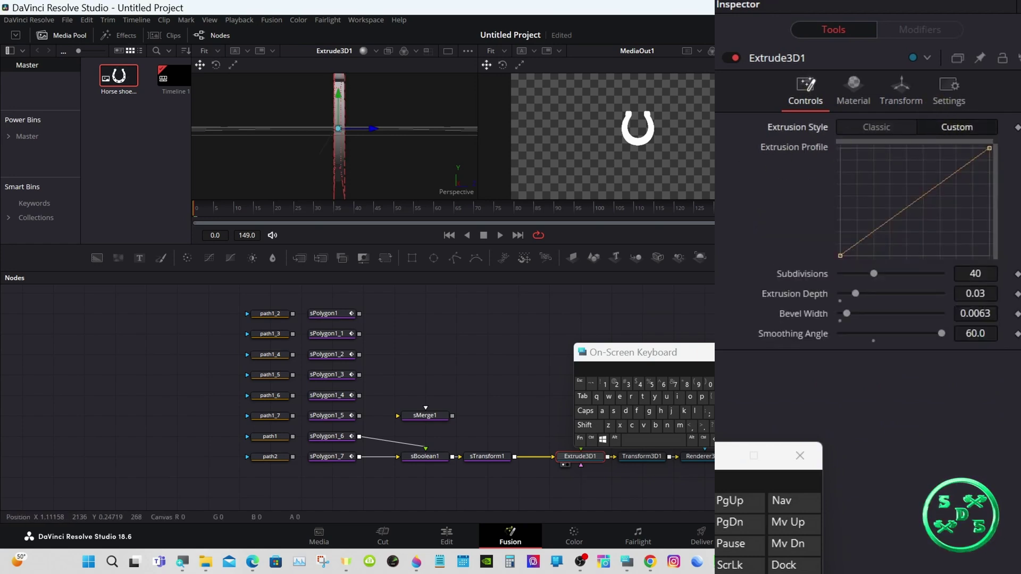
{"action": "left_click", "coordinate": [863, 128]}
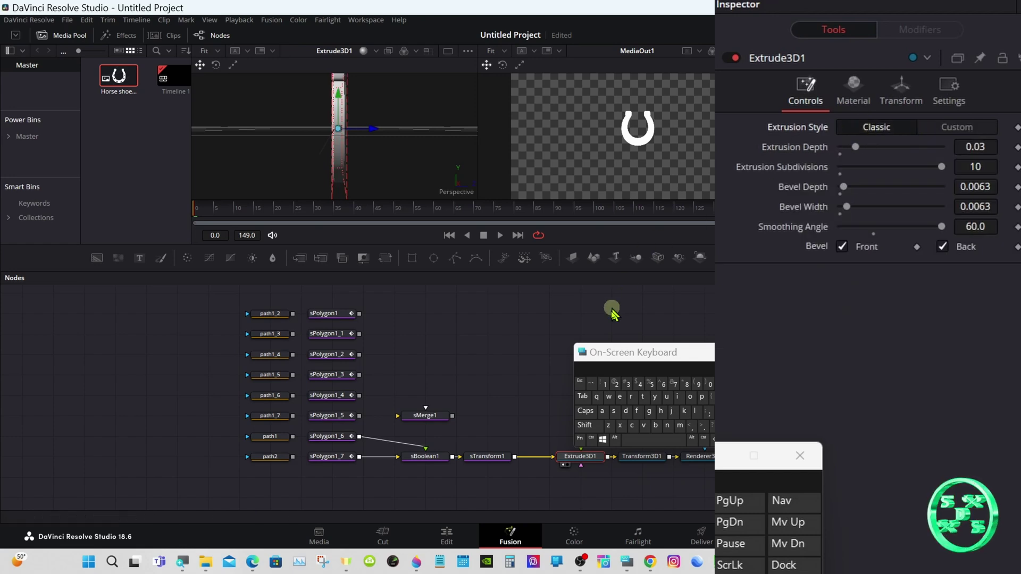
Enlarge the horseshoe in the first viewer and examine its bevelled edges from an angle.
{"action": "right_click", "coordinate": [396, 150]}
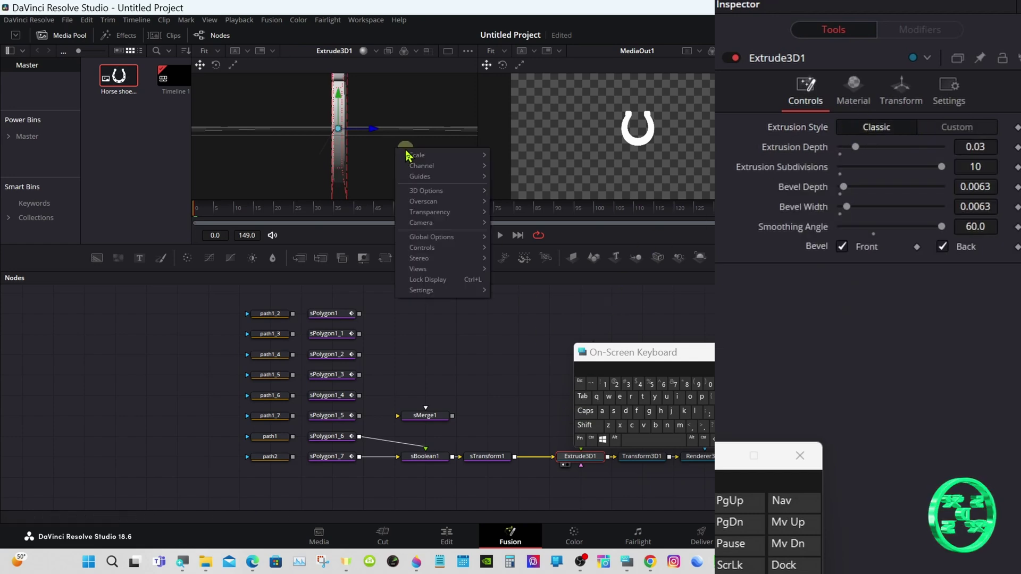
{"action": "mouse_move", "coordinate": [461, 156]}
{"action": "left_click", "coordinate": [517, 265]}
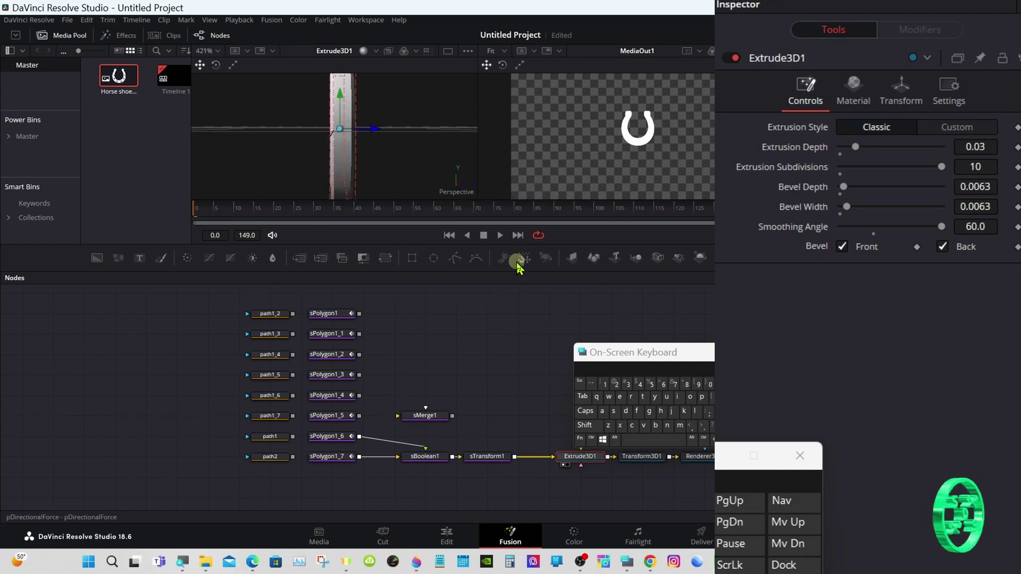
{"action": "left_click", "coordinate": [586, 426]}
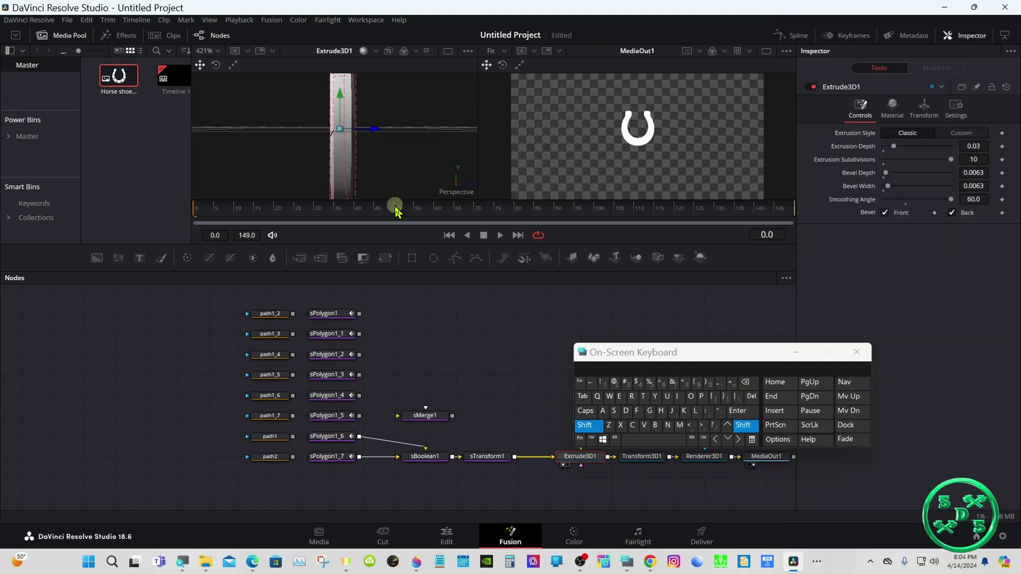
{"action": "left_click_drag", "start_coordinate": [375, 156], "coordinate": [428, 145]}
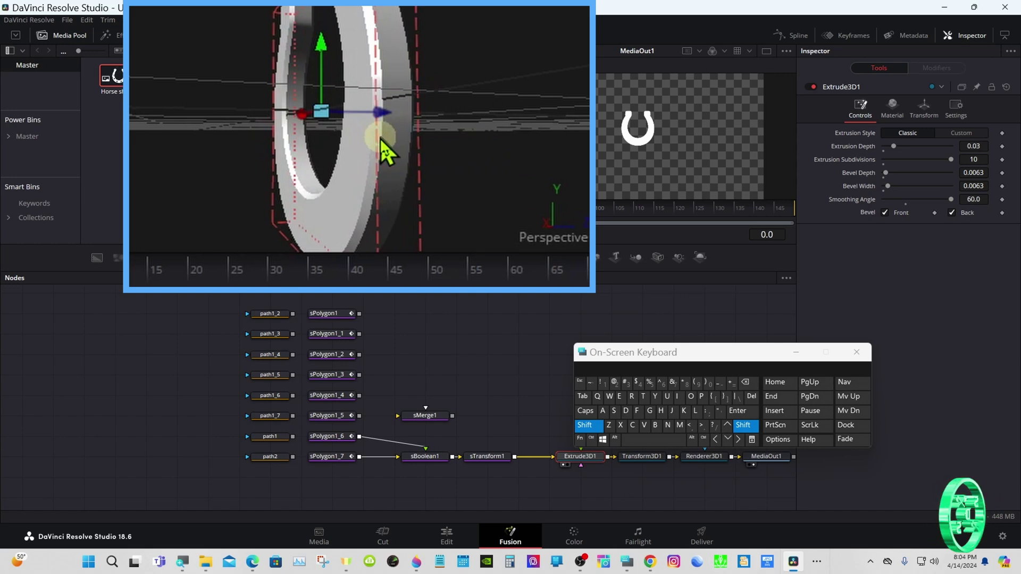
{"action": "left_click", "coordinate": [604, 413]}
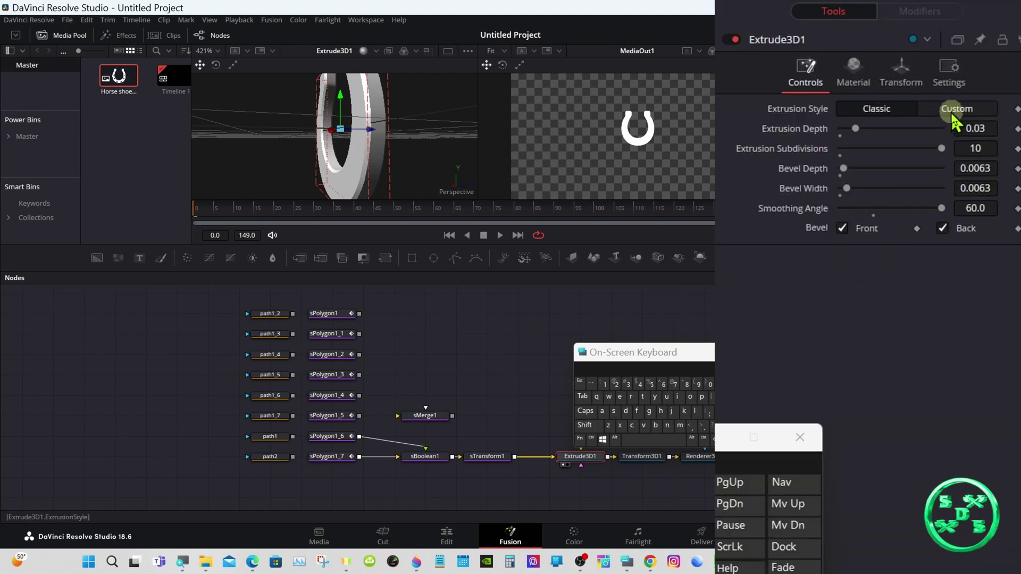
Switch Extrude3D1 to the Custom extrusion style, try raising a point on the extrusion profile and reset the curve.
{"action": "left_click", "coordinate": [951, 112]}
{"action": "left_click", "coordinate": [875, 214]}
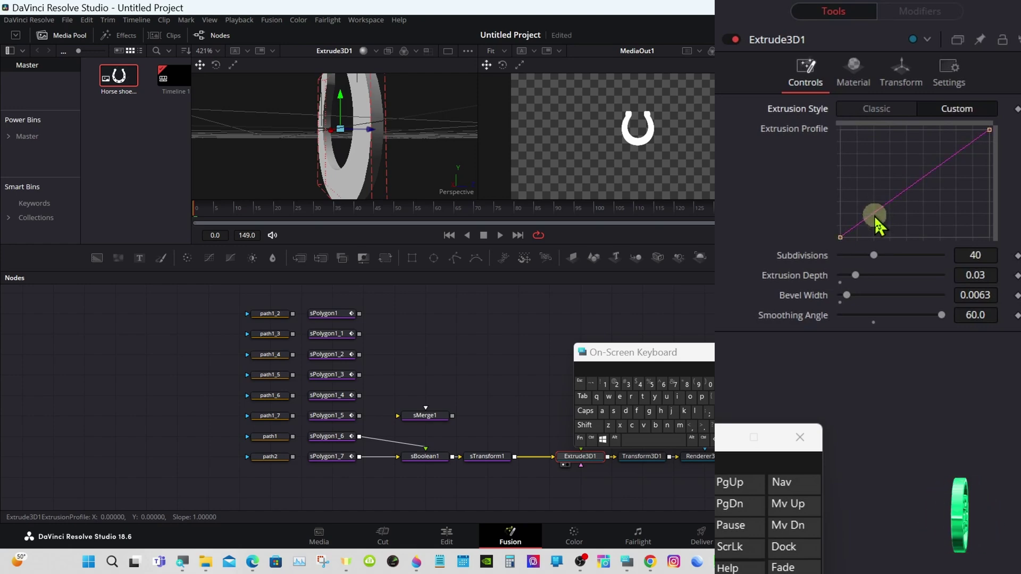
{"action": "left_click_drag", "start_coordinate": [874, 215], "coordinate": [872, 138]}
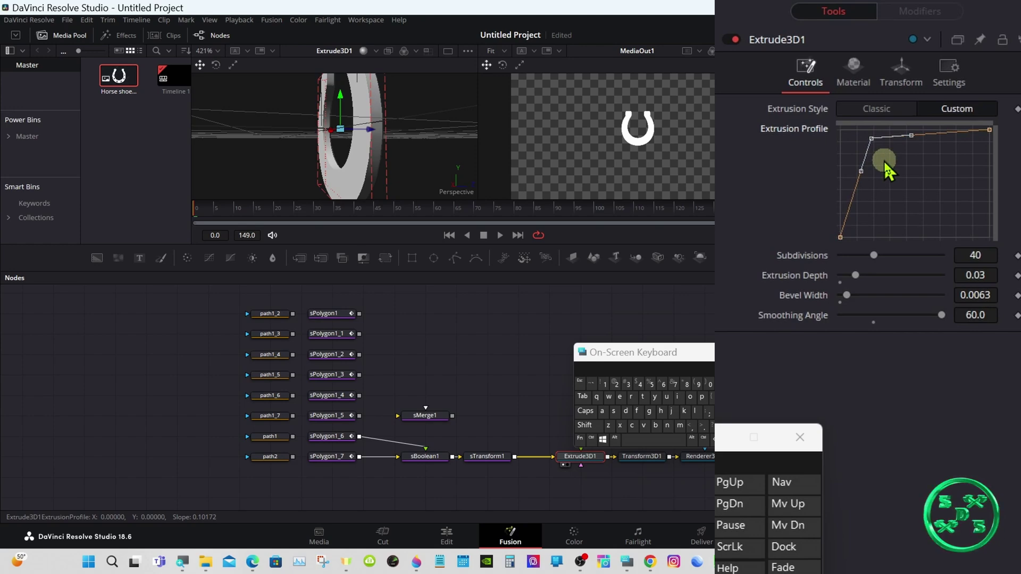
{"action": "right_click", "coordinate": [885, 168]}
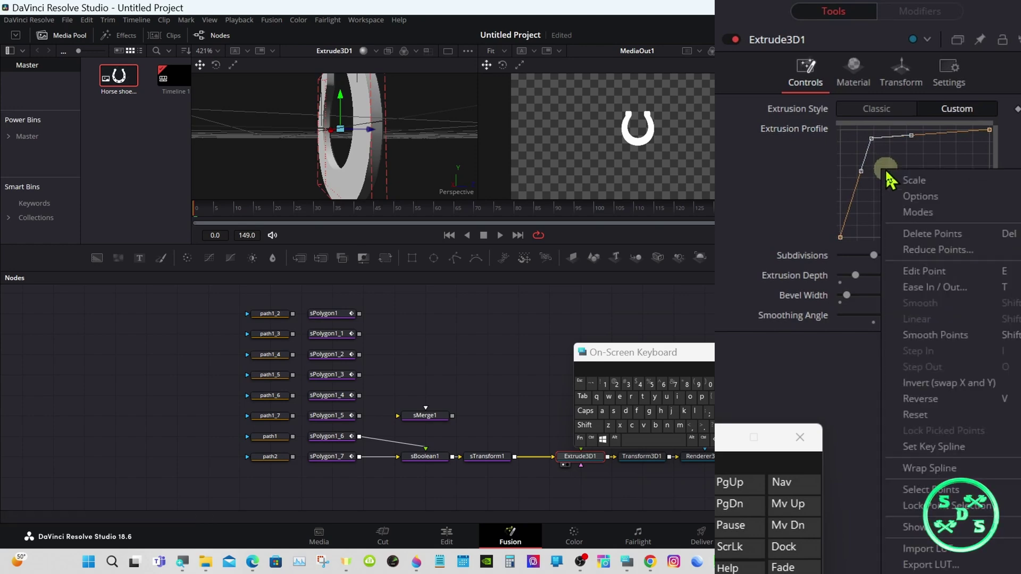
{"action": "left_click", "coordinate": [925, 414]}
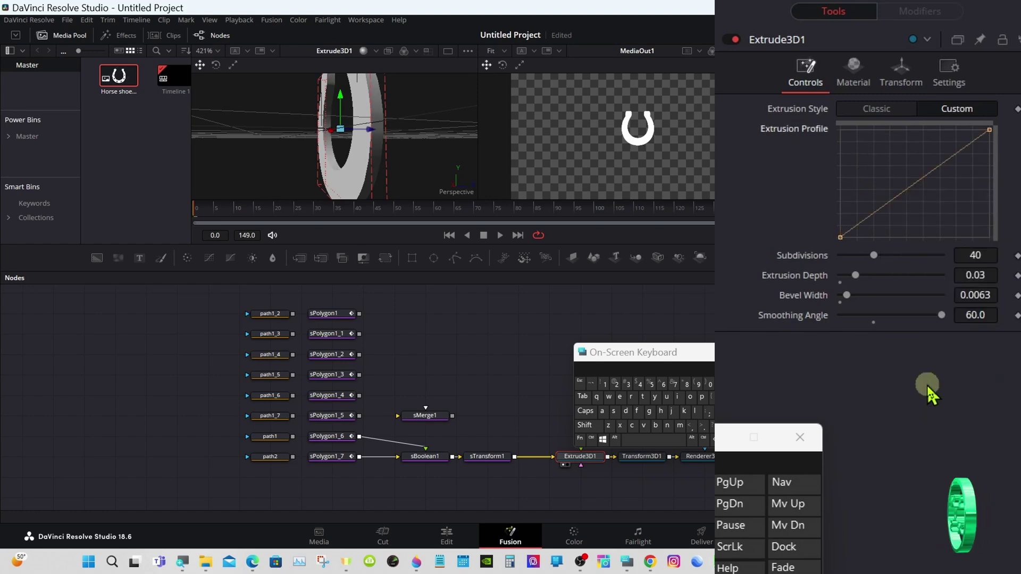
Shape the extrusion profile into a trapezoid with two raised points near maximum height, and make the handles of both end points vertical.
{"action": "left_click_drag", "start_coordinate": [876, 216], "coordinate": [875, 136]}
{"action": "left_click", "coordinate": [989, 129]}
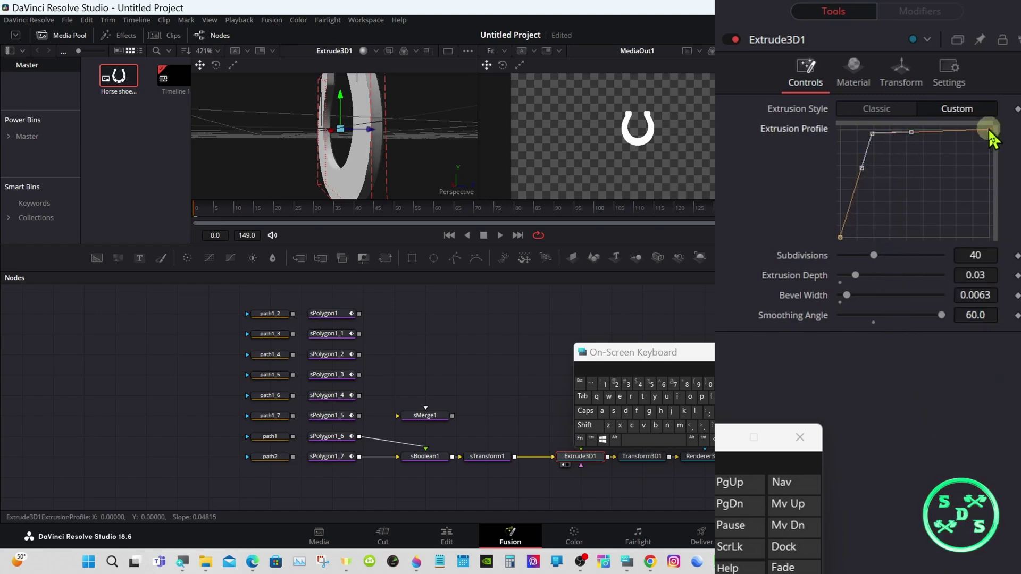
{"action": "left_click_drag", "start_coordinate": [989, 131], "coordinate": [954, 134]}
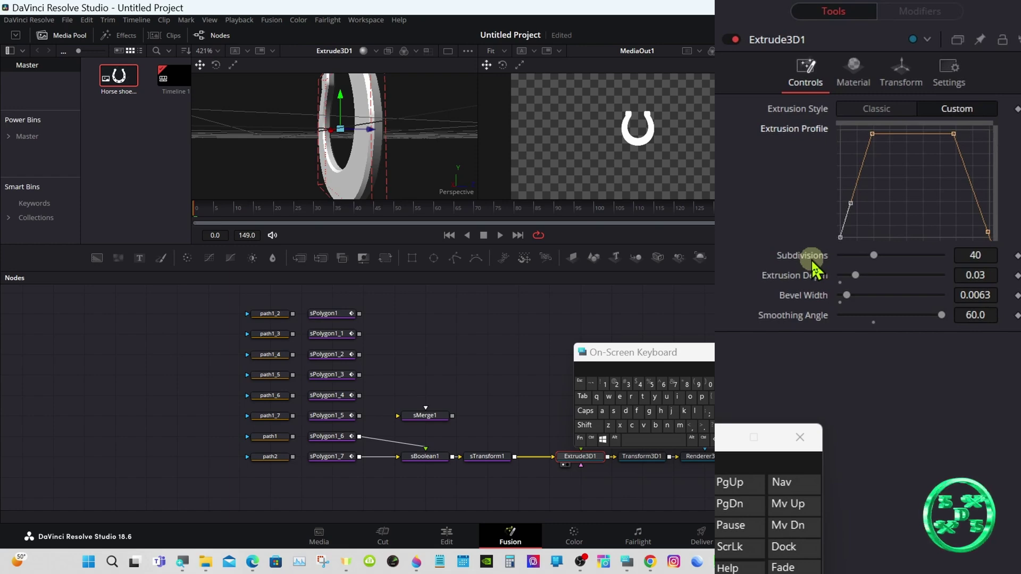
{"action": "left_click_drag", "start_coordinate": [851, 203], "coordinate": [833, 203]}
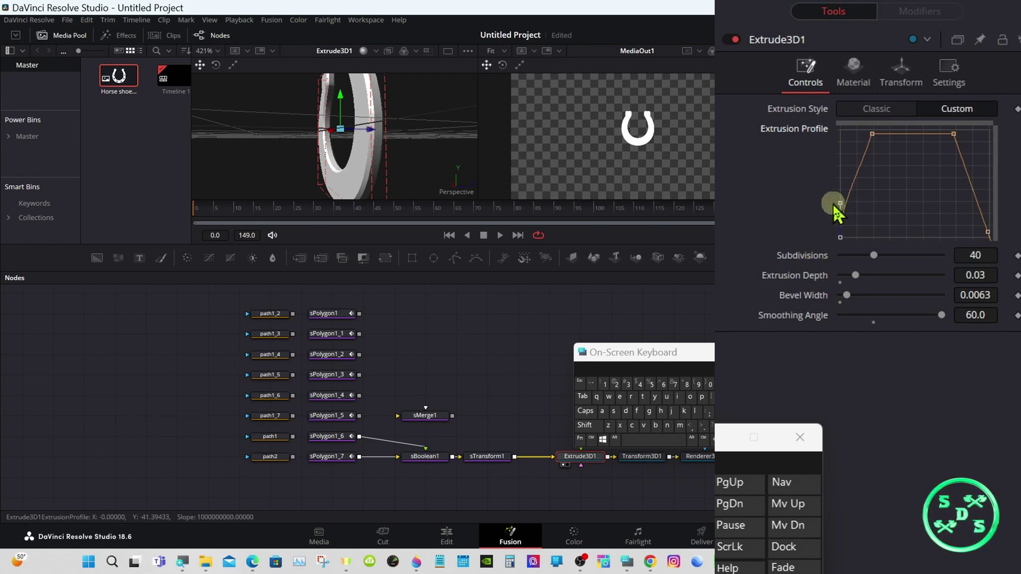
{"action": "left_click_drag", "start_coordinate": [926, 188], "coordinate": [981, 161]}
{"action": "left_click", "coordinate": [978, 201]}
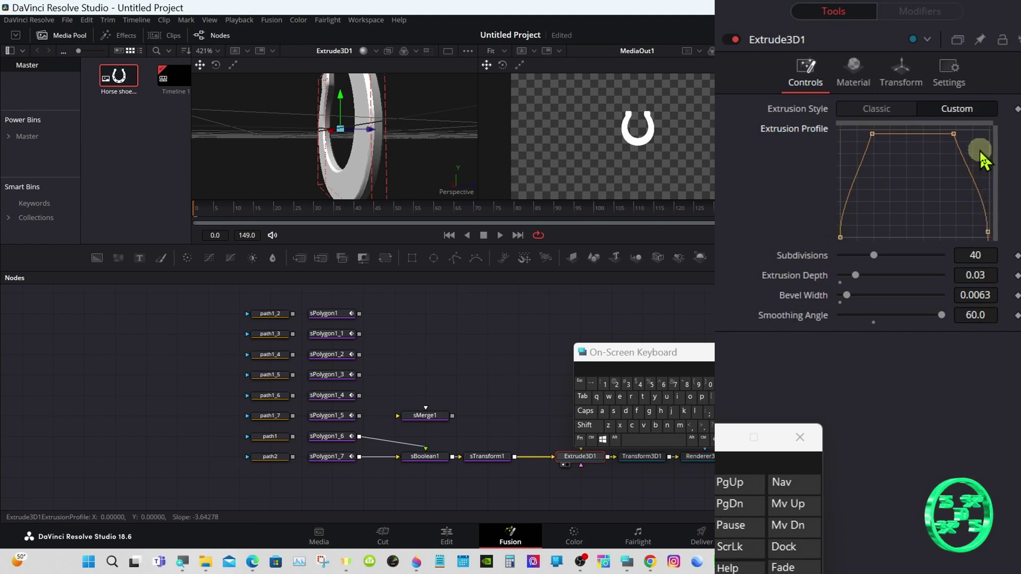
Flatten the handles of the profile's two upper points and extend the outer handles to the graph's edges to round the shoulders.
{"action": "left_click_drag", "start_coordinate": [981, 150], "coordinate": [810, 113]}
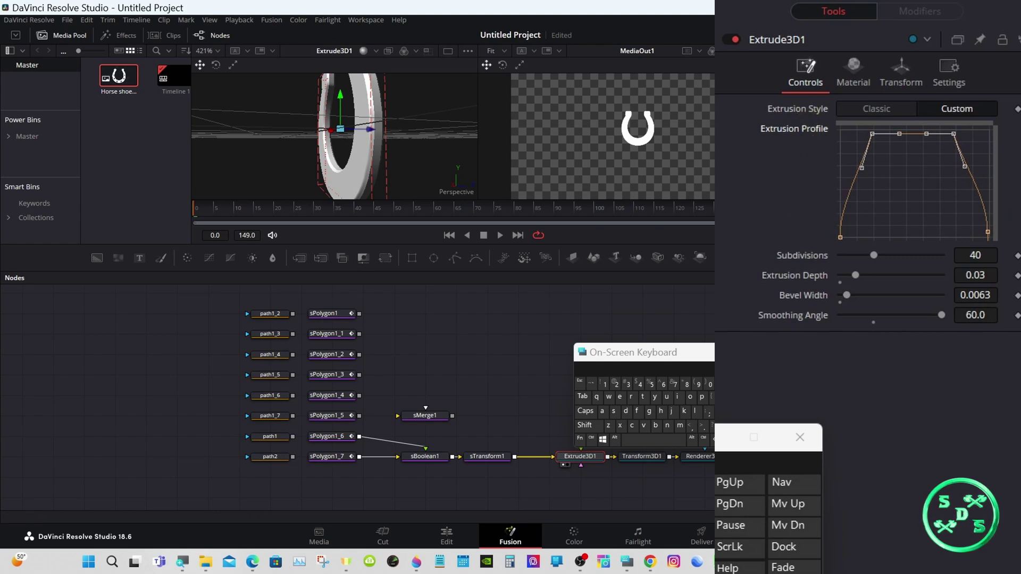
{"action": "left_click", "coordinate": [637, 411]}
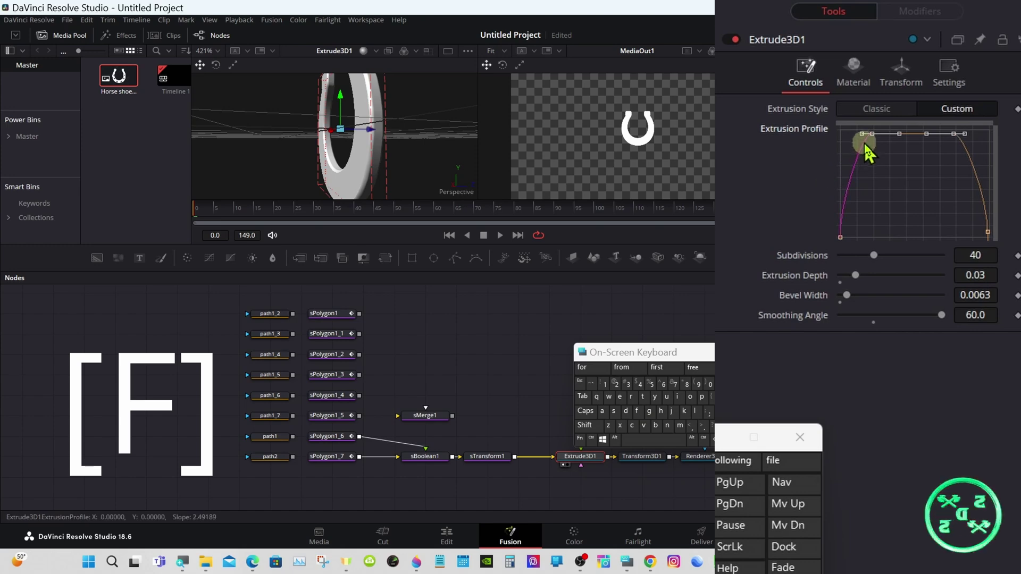
{"action": "left_click_drag", "start_coordinate": [862, 134], "coordinate": [833, 137]}
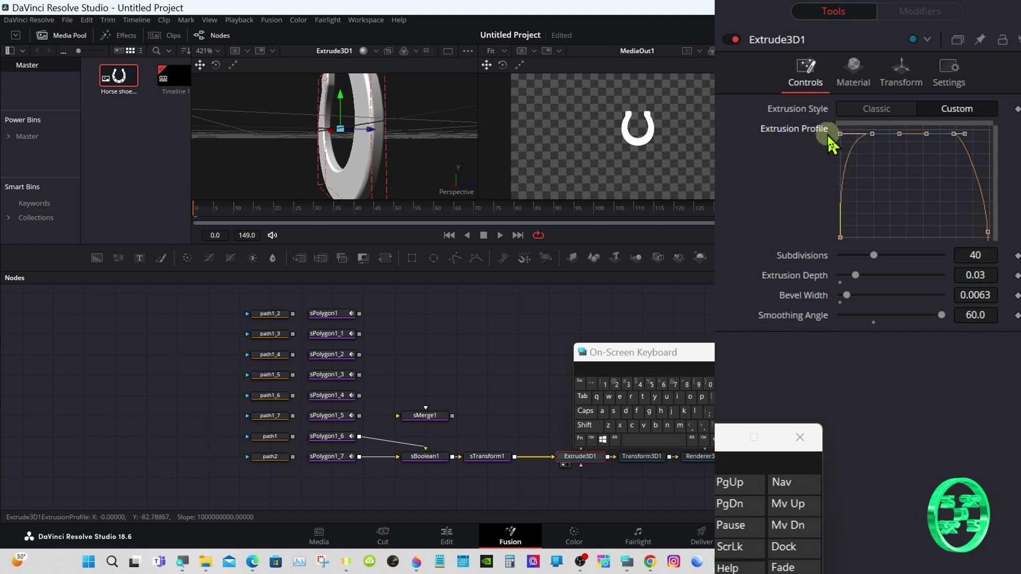
{"action": "left_click_drag", "start_coordinate": [964, 134], "coordinate": [1018, 134]}
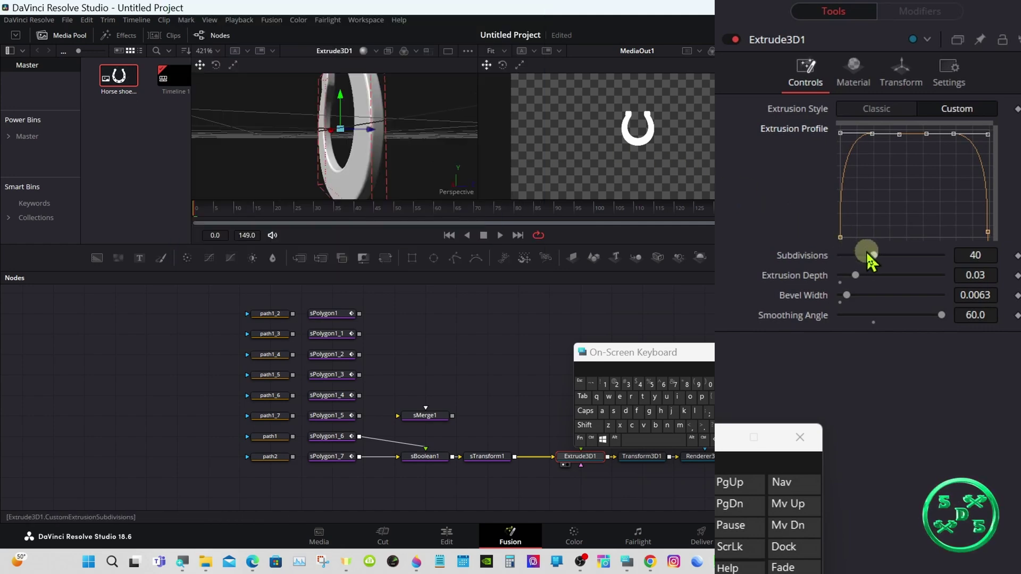
Set the custom extrusion's Subdivisions to 100, and compare the result with the Classic style before returning to Custom.
{"action": "left_click_drag", "start_coordinate": [873, 255], "coordinate": [961, 255]}
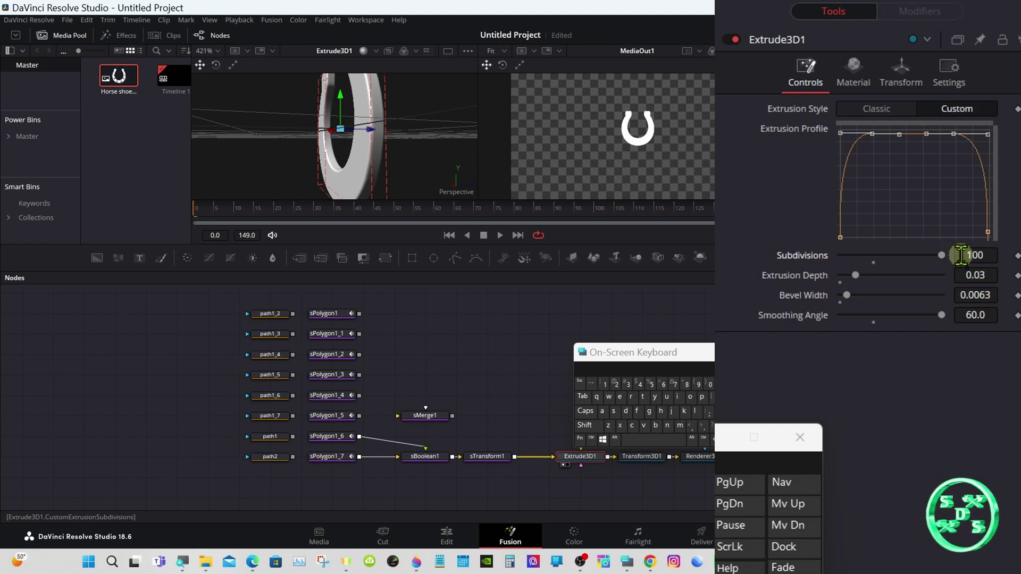
{"action": "left_click", "coordinate": [875, 111]}
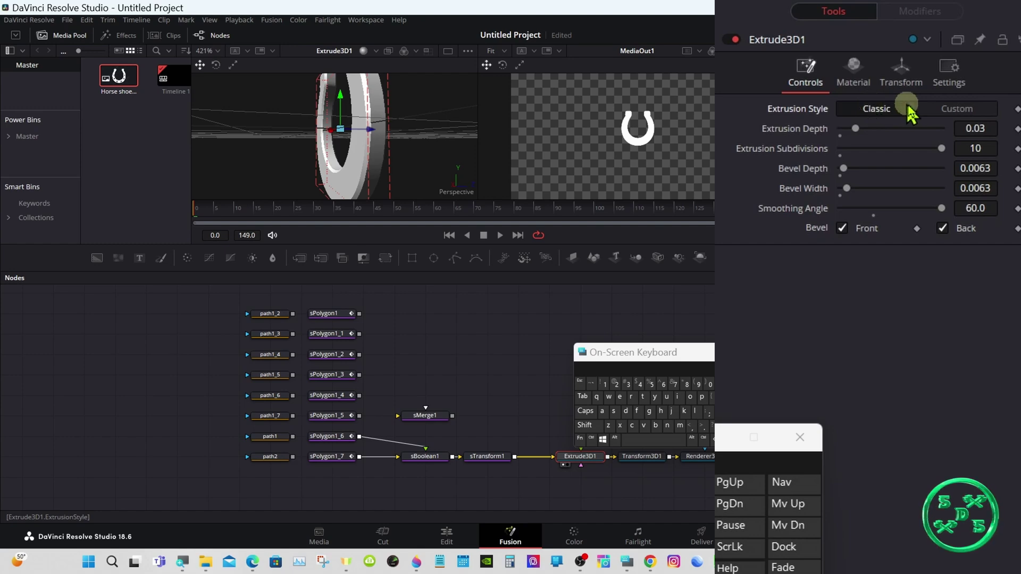
{"action": "left_click", "coordinate": [972, 110]}
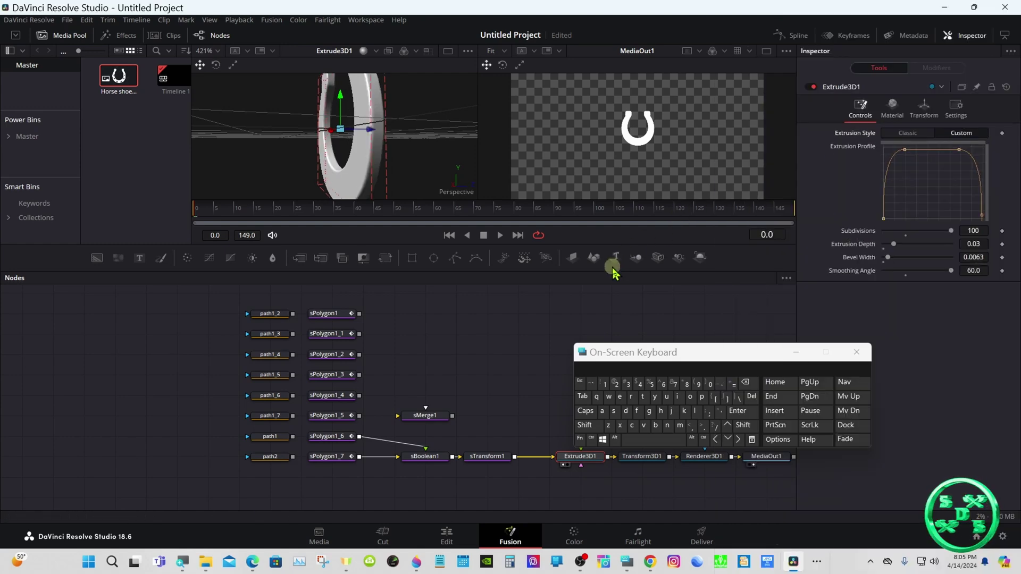
Move sTransform1 and the nodes after it farther along the graph to make room behind sBoolean1.
{"action": "left_click_drag", "start_coordinate": [614, 363], "coordinate": [831, 359]}
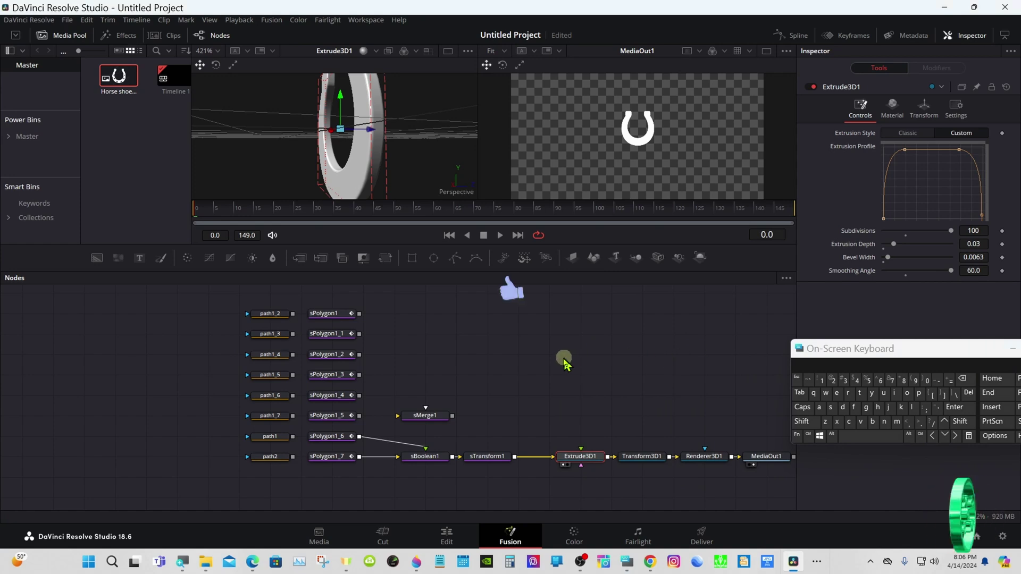
{"action": "left_click_drag", "start_coordinate": [557, 410], "coordinate": [763, 468]}
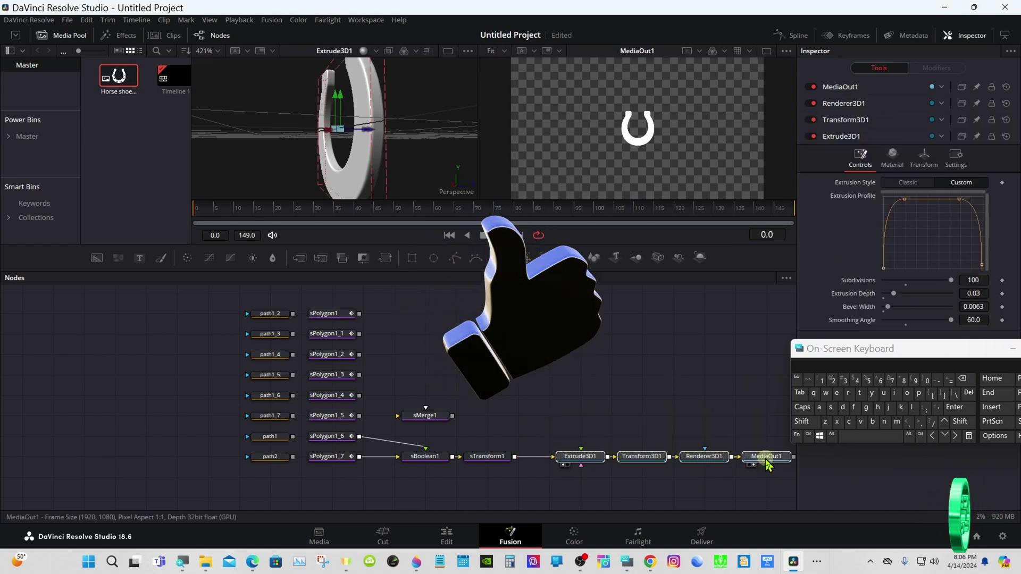
{"action": "left_click_drag", "start_coordinate": [575, 459], "coordinate": [605, 462]}
{"action": "left_click_drag", "start_coordinate": [492, 456], "coordinate": [554, 457]}
Insert a second sBoolean node between sBoolean1 and sTransform1.
{"action": "left_click", "coordinate": [426, 456]}
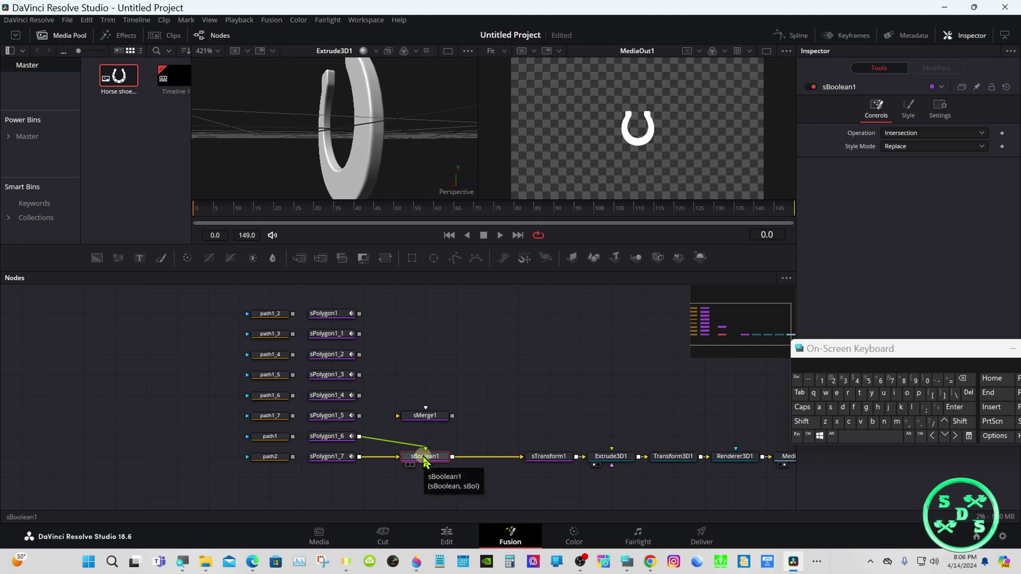
{"action": "left_click", "coordinate": [804, 423]}
{"action": "left_click", "coordinate": [850, 437]}
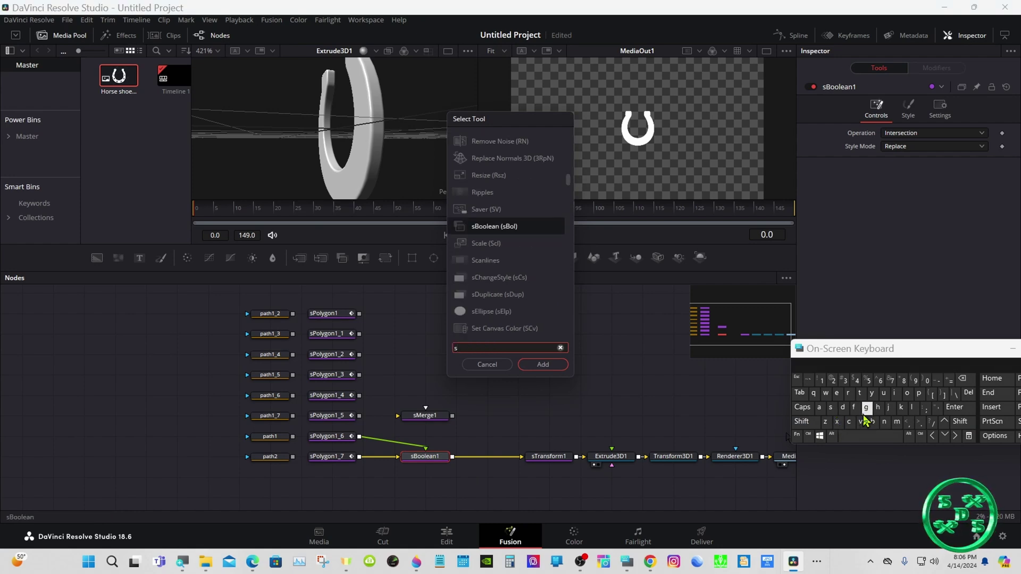
{"action": "left_click", "coordinate": [873, 422]}
{"action": "left_click", "coordinate": [483, 159]}
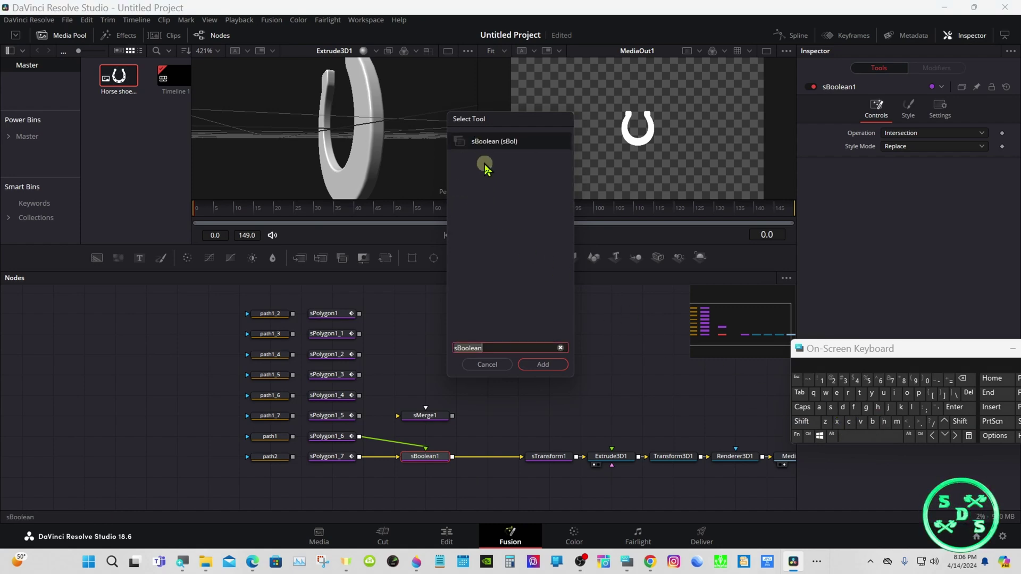
{"action": "left_click", "coordinate": [536, 364]}
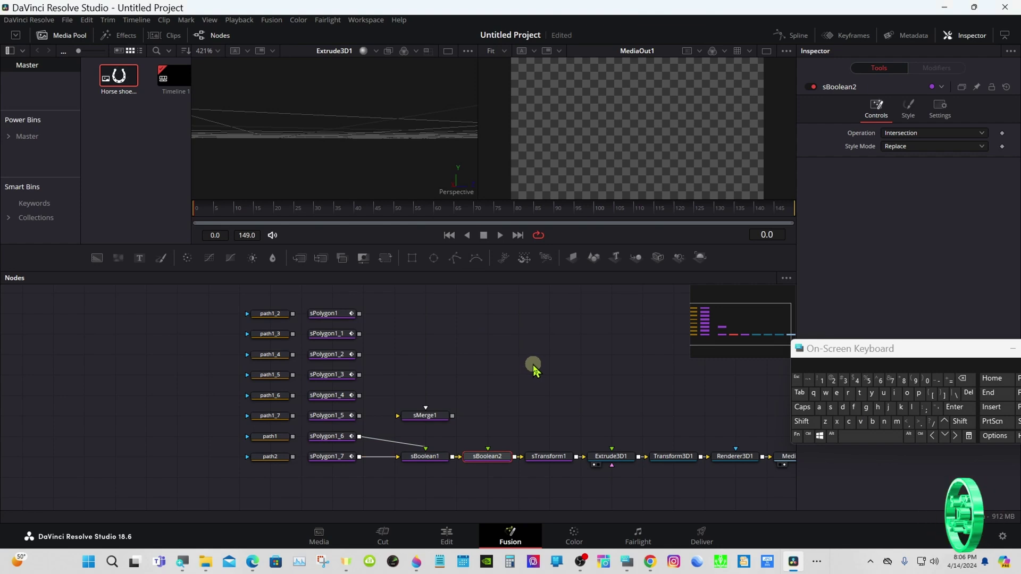
{"action": "left_click", "coordinate": [532, 366]}
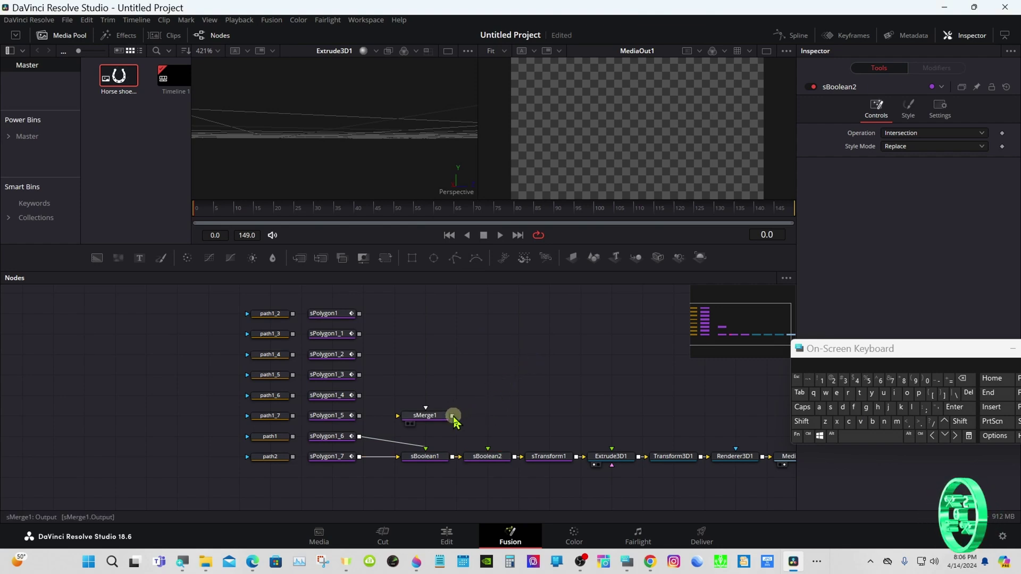
Feed sPolygon1_5 through sMerge1 into sBoolean2's second input, and set sBoolean2's operation to Subtract.
{"action": "left_click_drag", "start_coordinate": [460, 423], "coordinate": [488, 450]}
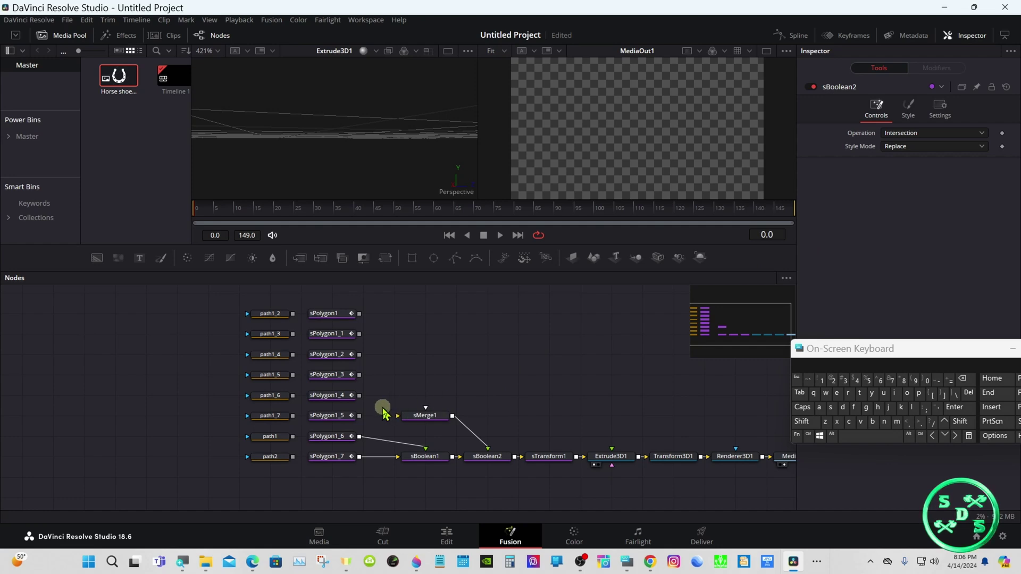
{"action": "left_click_drag", "start_coordinate": [359, 417], "coordinate": [391, 418]}
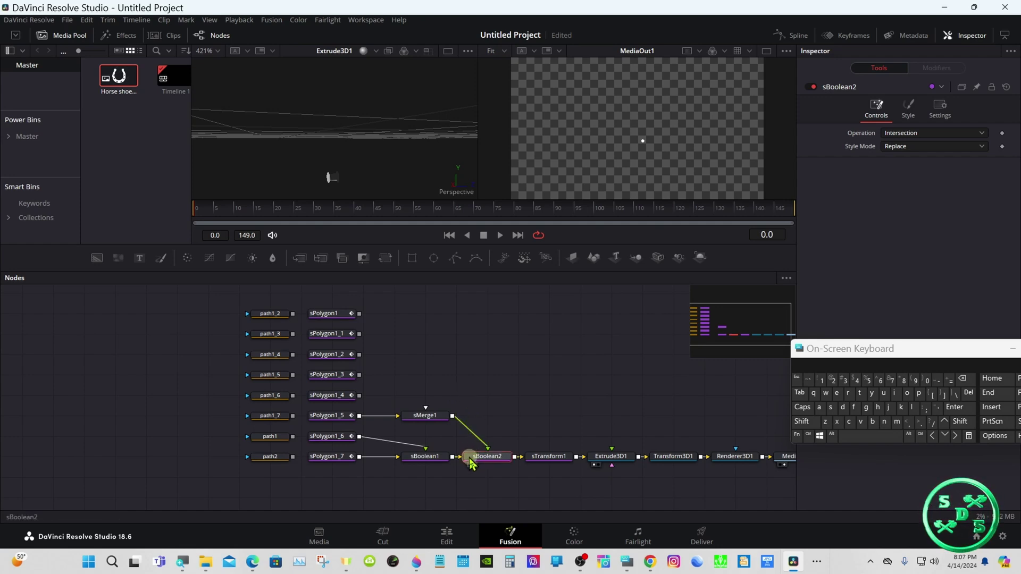
{"action": "left_click", "coordinate": [956, 127]}
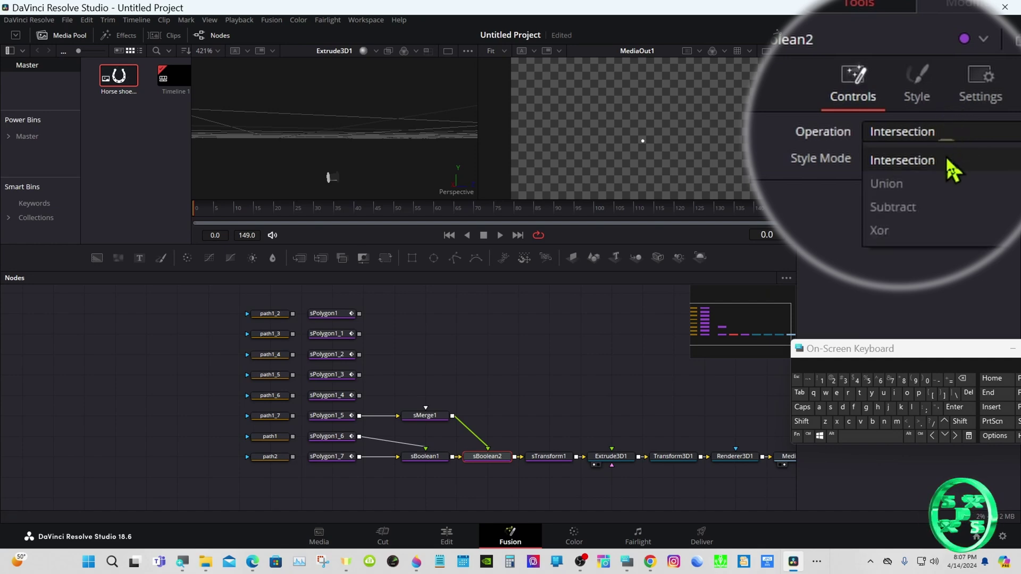
{"action": "left_click", "coordinate": [924, 206]}
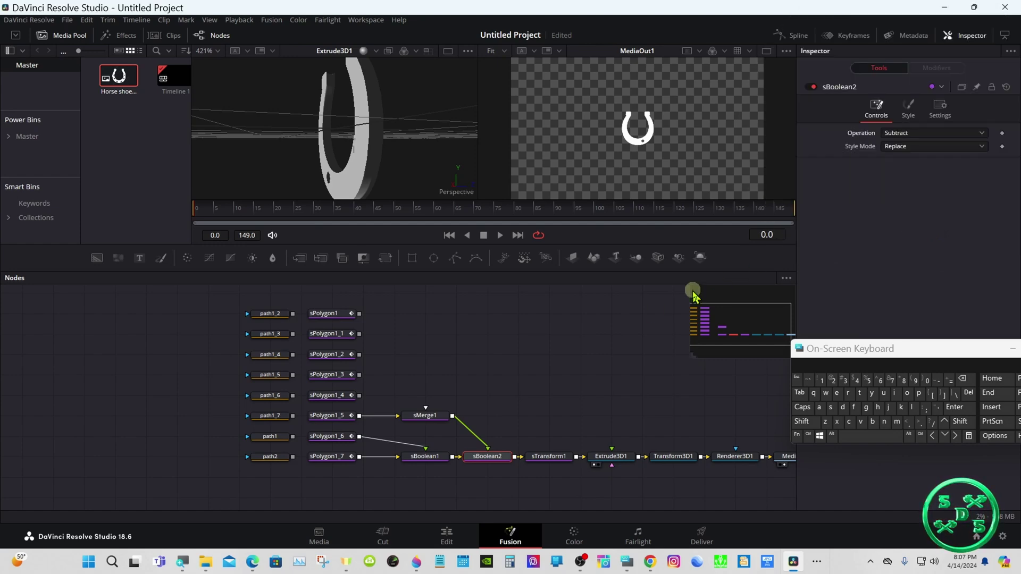
Try the Subtract operation on sBoolean1 and return it to Intersection.
{"action": "left_click", "coordinate": [418, 458]}
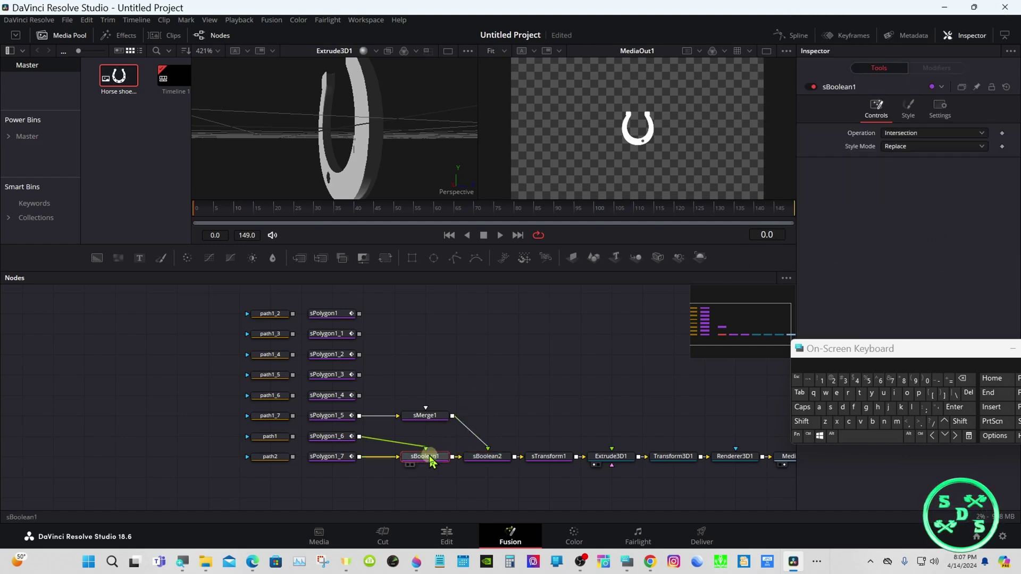
{"action": "left_click", "coordinate": [905, 133]}
{"action": "left_click", "coordinate": [899, 171]}
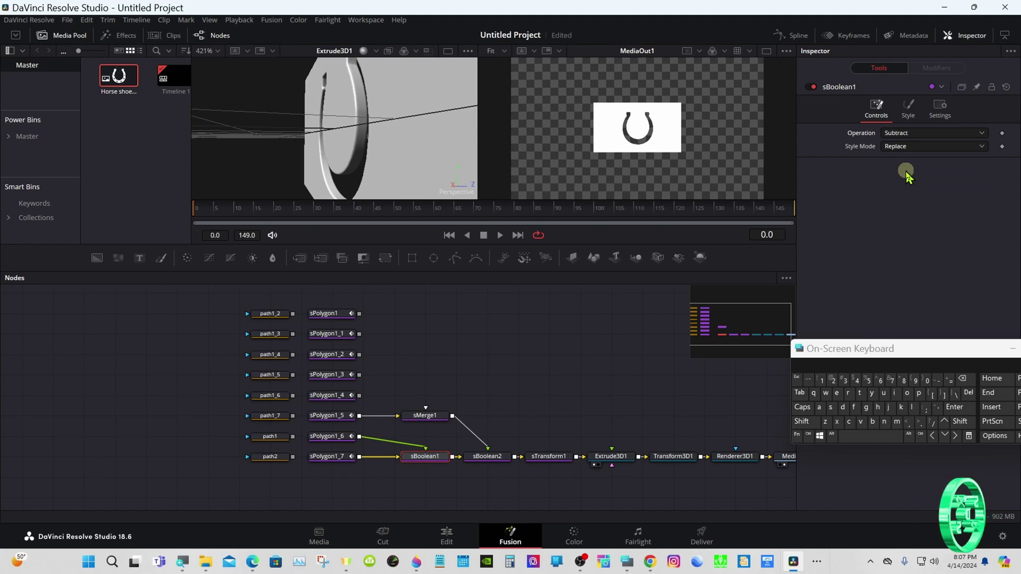
{"action": "left_click", "coordinate": [899, 133]}
{"action": "left_click", "coordinate": [904, 152]}
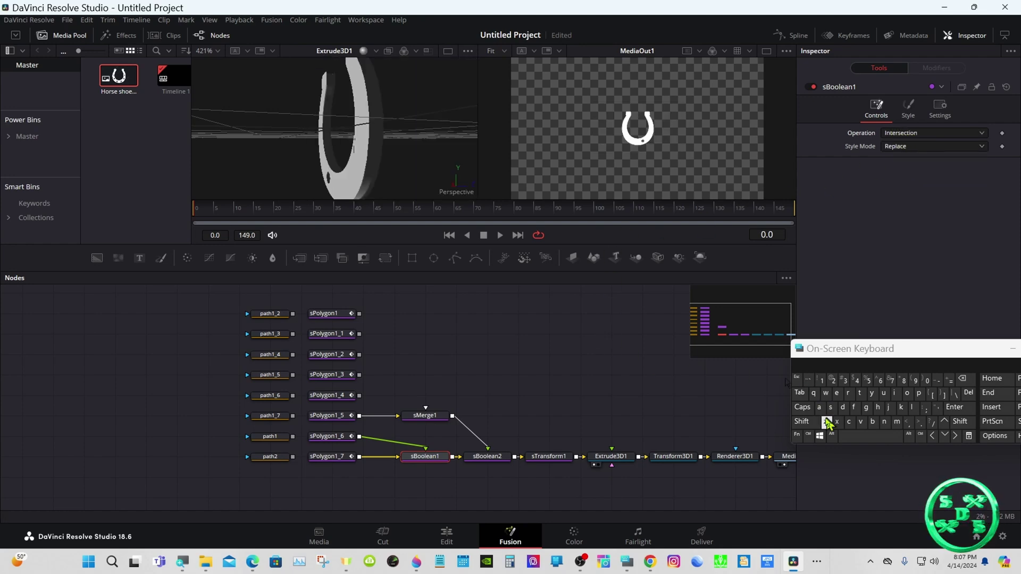
Connect sPolygon1_4, sPolygon1_3, sPolygon1_2, sPolygon1_1 and sPolygon1 to sMerge1 to cut the remaining nail holes.
{"action": "left_click", "coordinate": [802, 422]}
{"action": "left_click_drag", "start_coordinate": [379, 170], "coordinate": [547, 188]}
{"action": "left_click", "coordinate": [802, 422]}
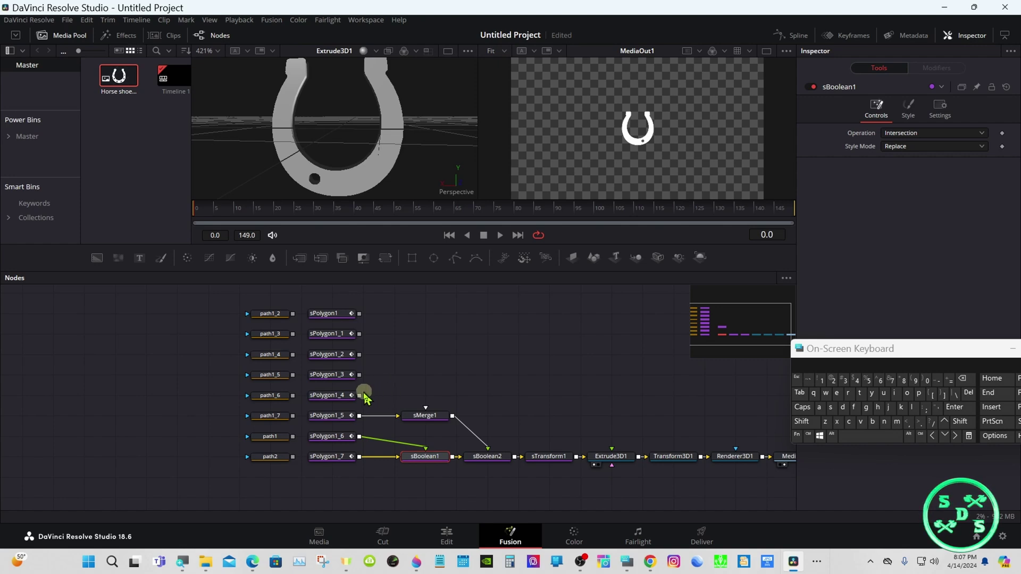
{"action": "left_click_drag", "start_coordinate": [360, 394], "coordinate": [426, 408]}
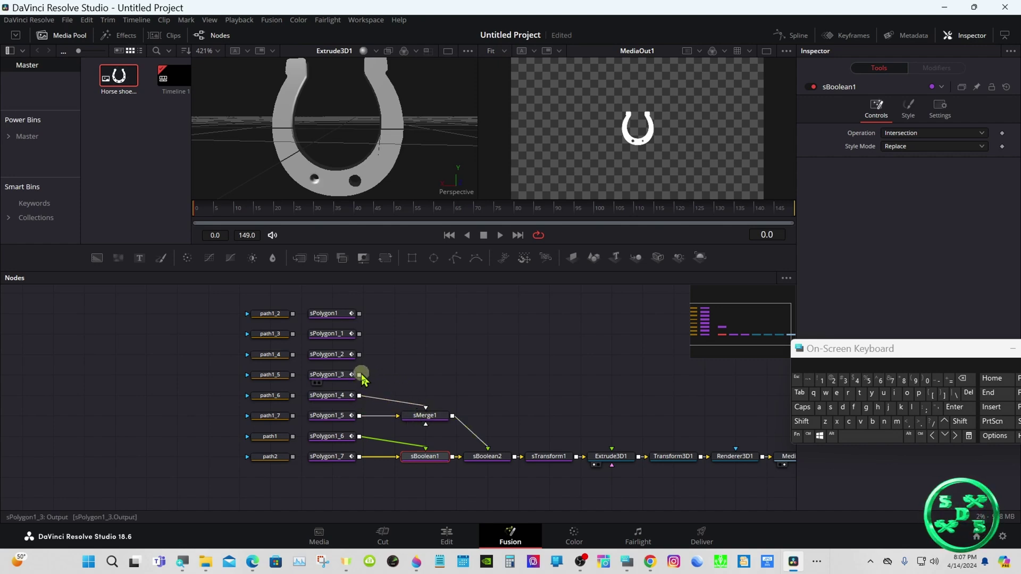
{"action": "left_click_drag", "start_coordinate": [360, 374], "coordinate": [425, 409]}
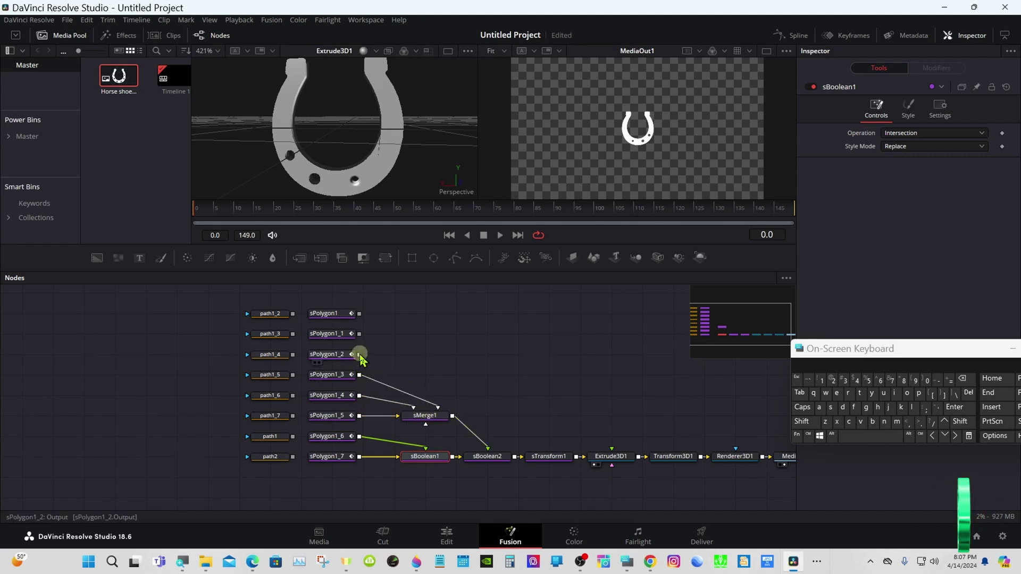
{"action": "left_click_drag", "start_coordinate": [360, 354], "coordinate": [441, 408]}
{"action": "left_click_drag", "start_coordinate": [364, 337], "coordinate": [443, 408]}
{"action": "left_click_drag", "start_coordinate": [361, 319], "coordinate": [445, 408]}
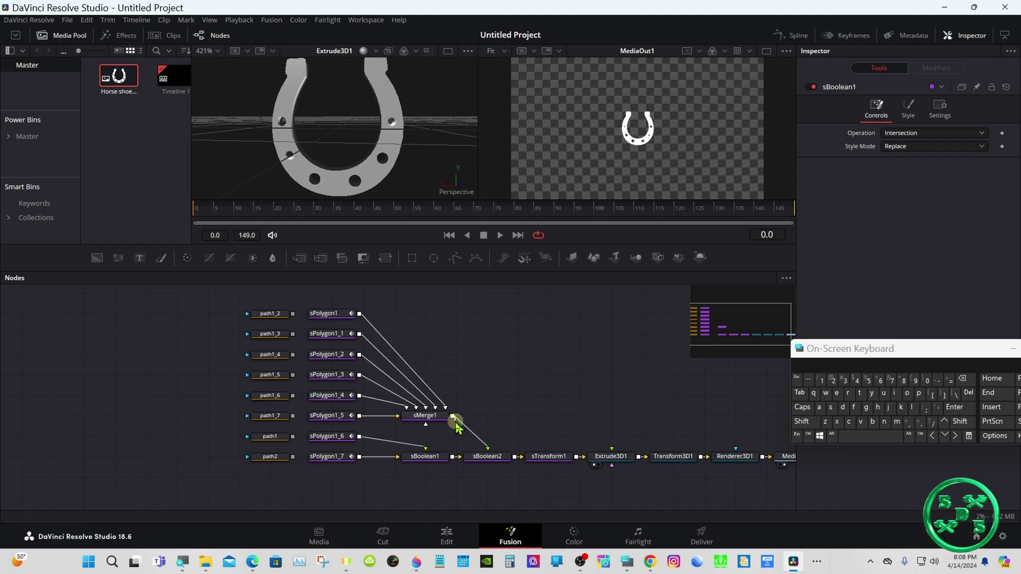
Select sMerge1 and orbit the 3D view of the extruded horseshoe to check the cut nail holes.
{"action": "left_click", "coordinate": [431, 416]}
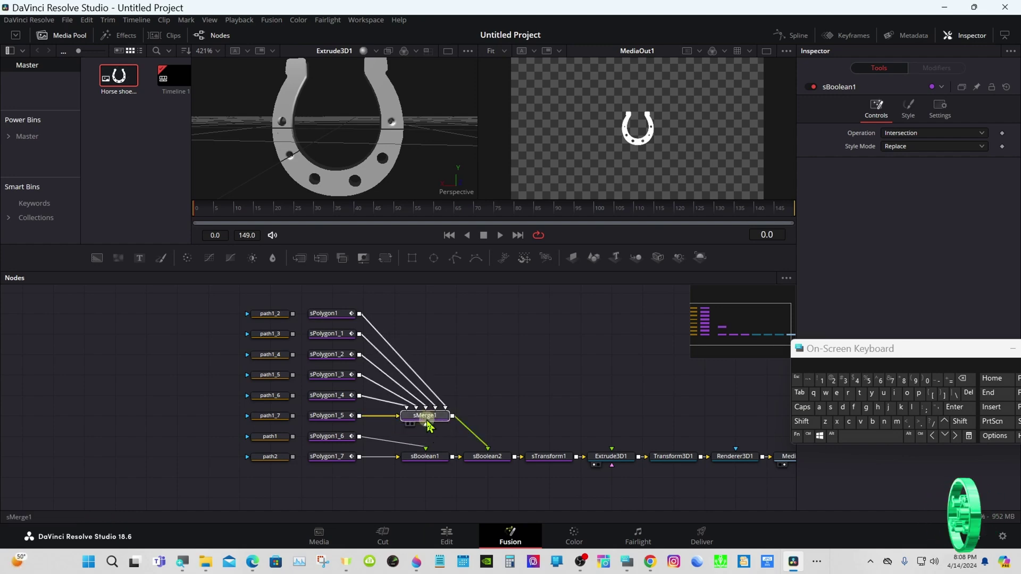
{"action": "left_click", "coordinate": [797, 424]}
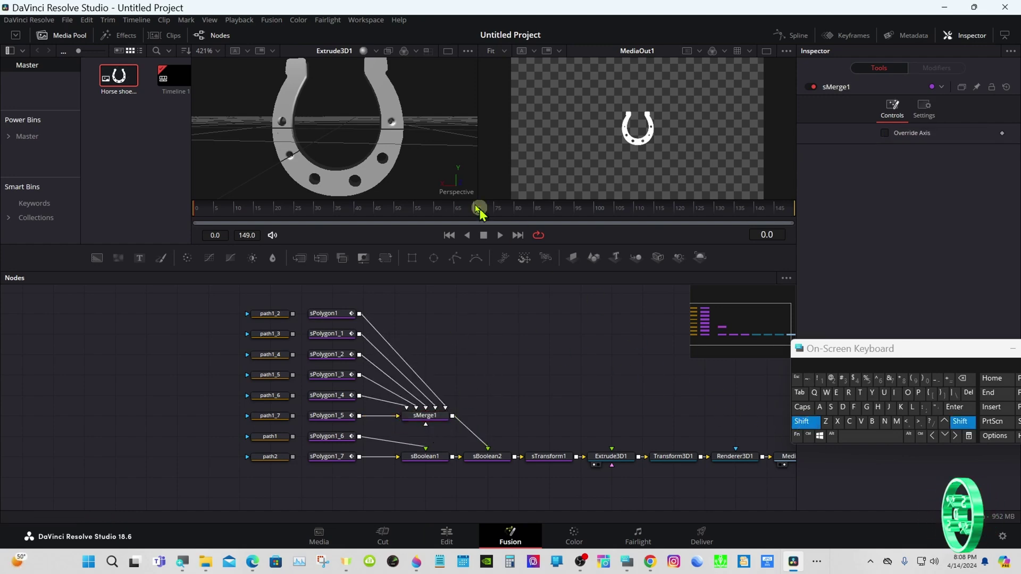
{"action": "left_click_drag", "start_coordinate": [453, 186], "coordinate": [499, 154]}
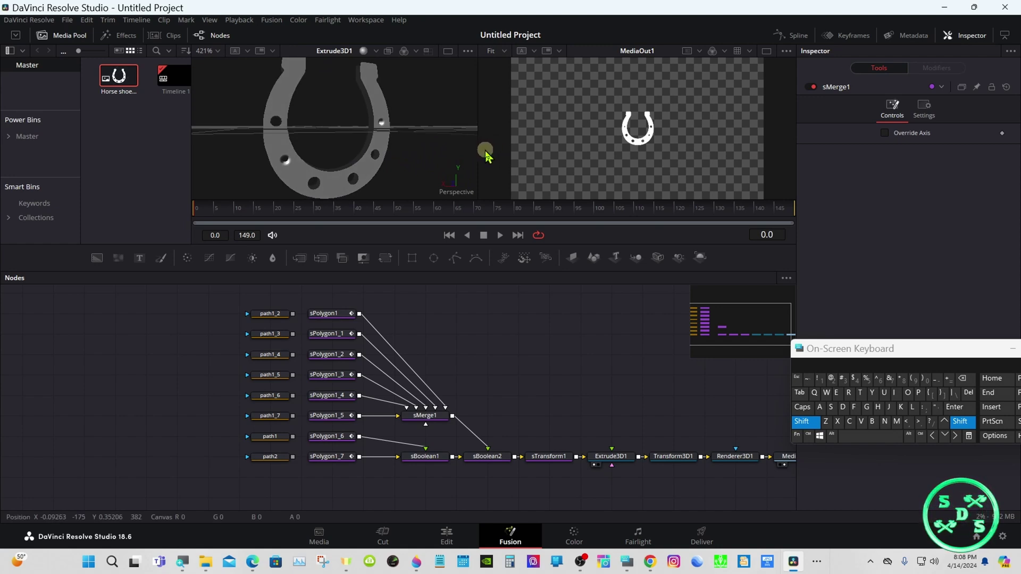
{"action": "left_click_drag", "start_coordinate": [359, 157], "coordinate": [281, 155]}
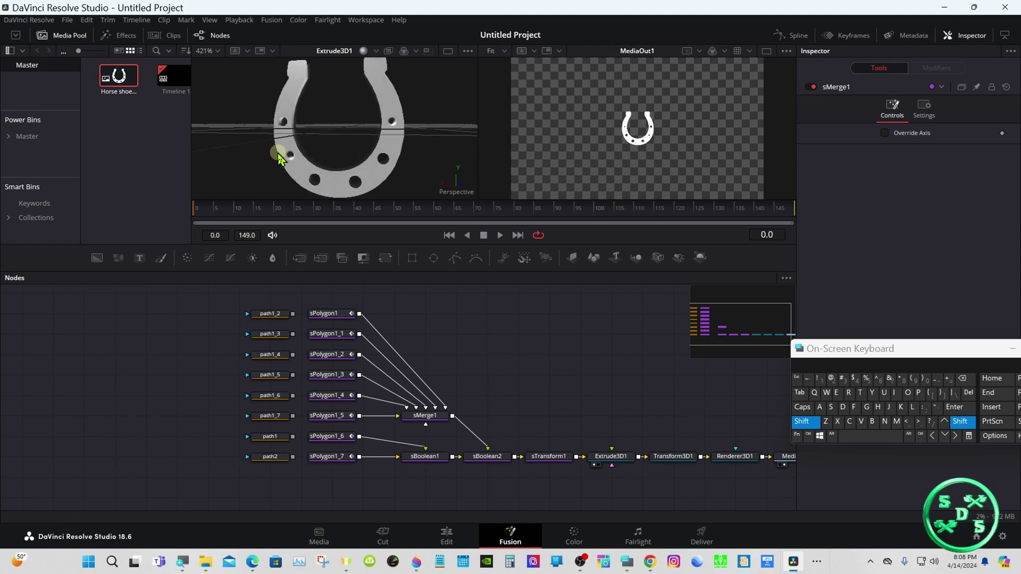
{"action": "left_click_drag", "start_coordinate": [809, 358], "coordinate": [690, 290]}
{"action": "left_click_drag", "start_coordinate": [442, 167], "coordinate": [417, 164]}
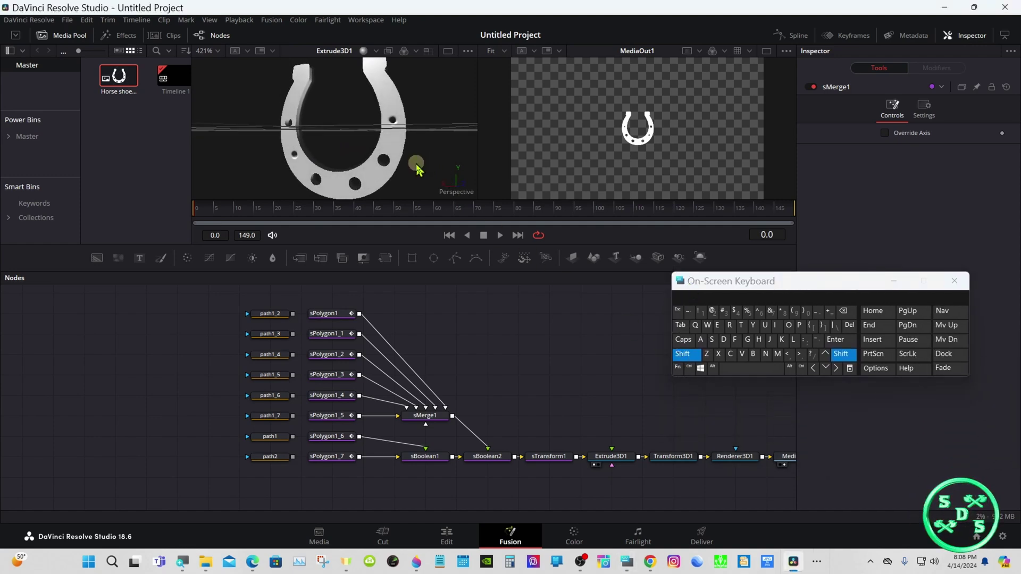
{"action": "left_click", "coordinate": [681, 355]}
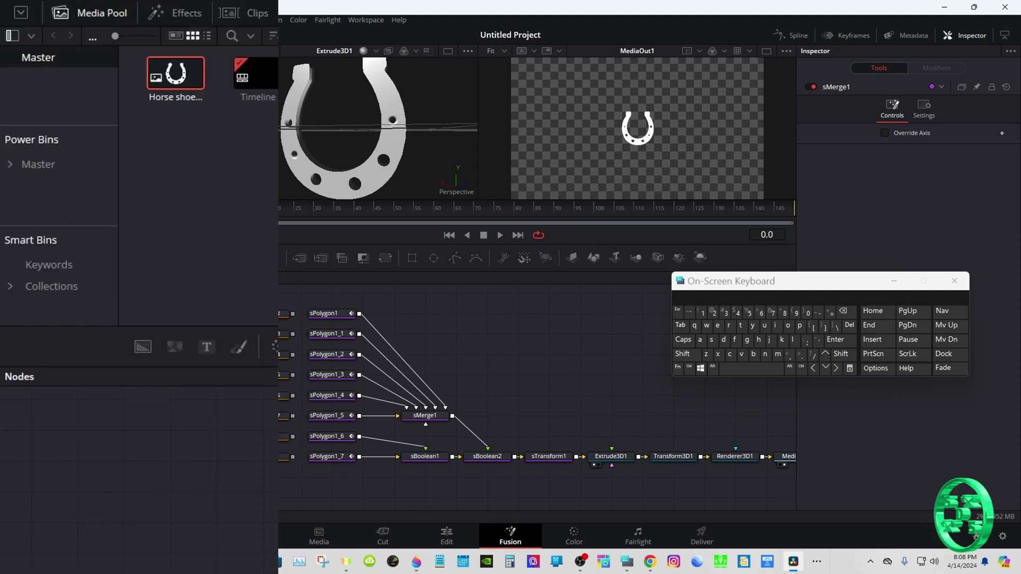
Add the Chrome shader from the Fusion shader templates above Extrude3D1 and connect it to Extrude3D1's material input.
{"action": "left_click", "coordinate": [191, 15]}
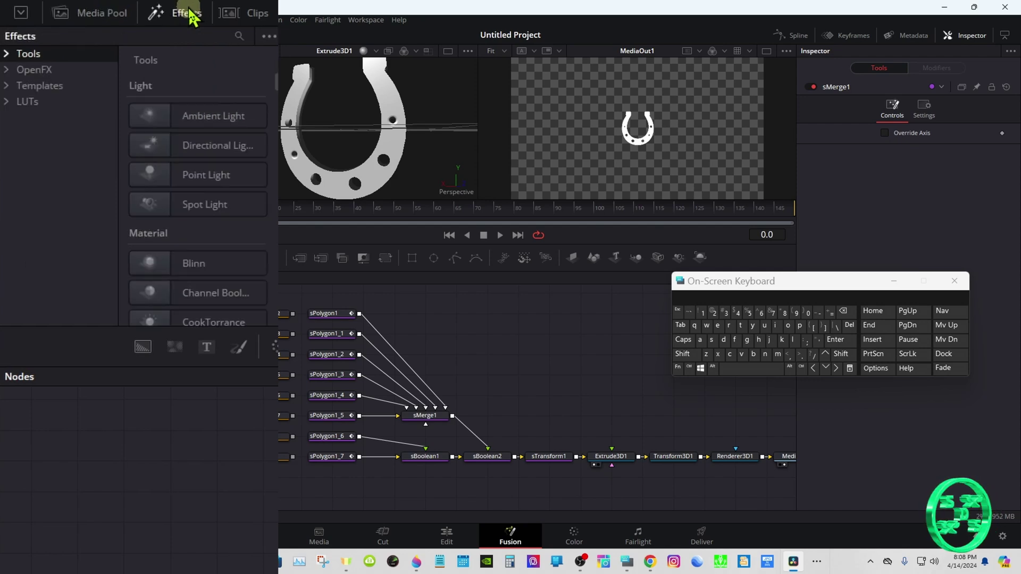
{"action": "left_click", "coordinate": [190, 15]}
{"action": "left_click", "coordinate": [193, 12]}
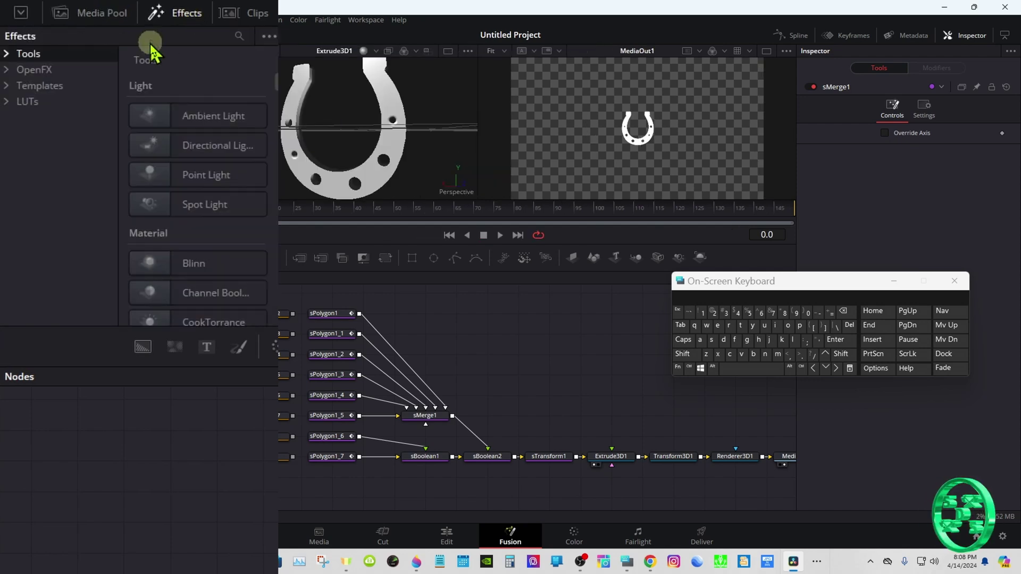
{"action": "left_click", "coordinate": [8, 86]}
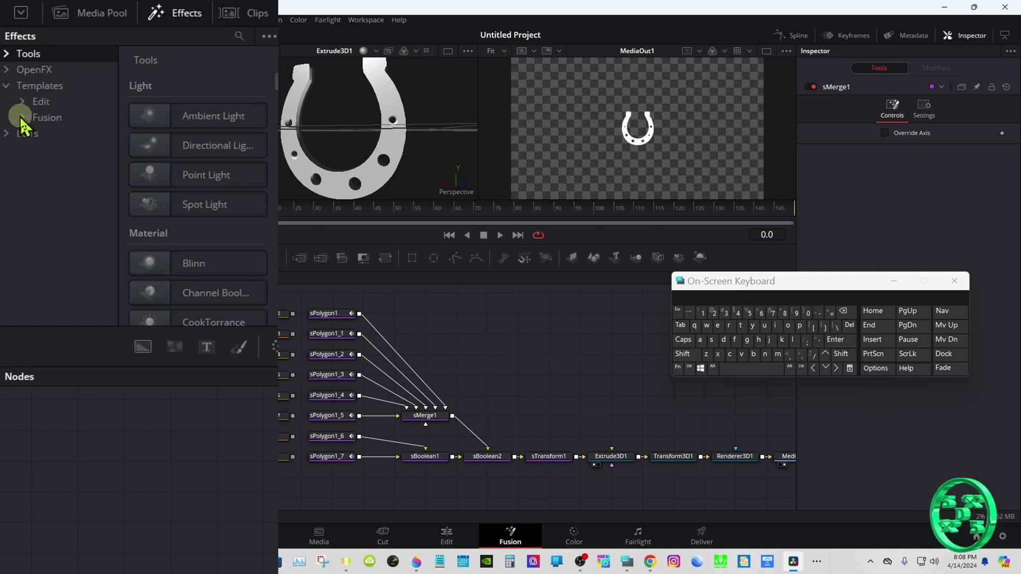
{"action": "left_click", "coordinate": [22, 117]}
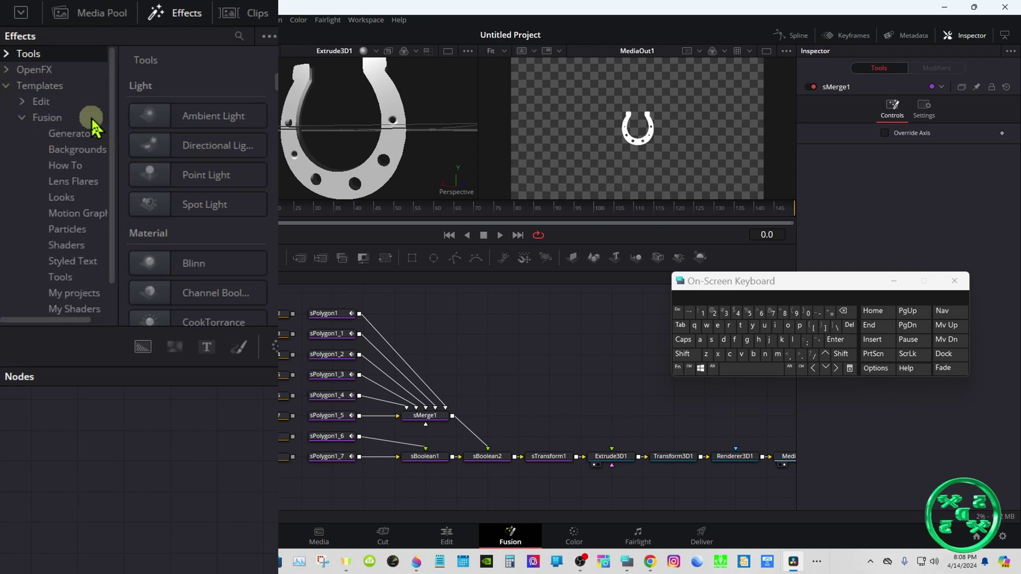
{"action": "scroll", "coordinate": [115, 160], "scroll_direction": "down", "scroll_amount": 1}
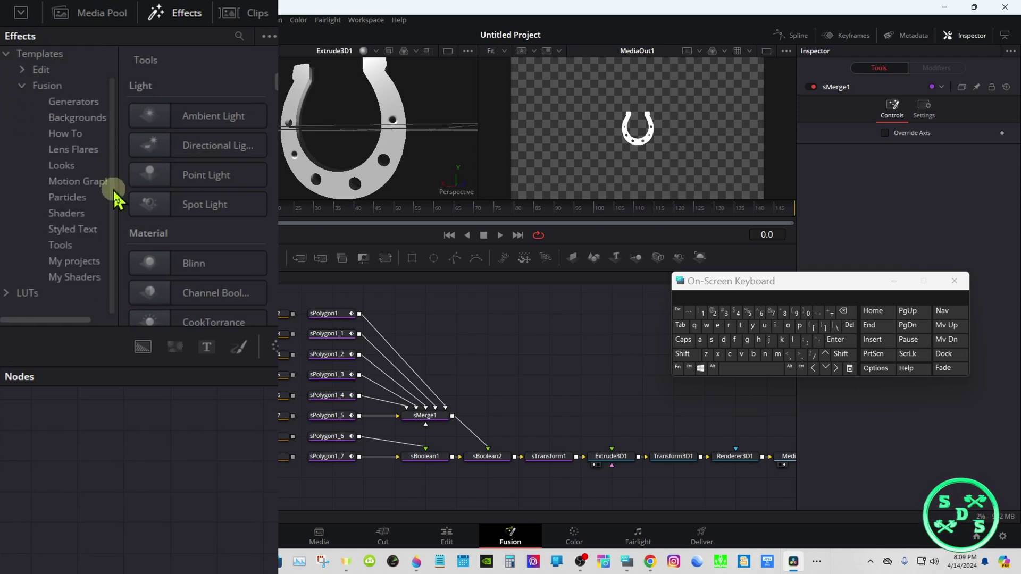
{"action": "left_click", "coordinate": [70, 214]}
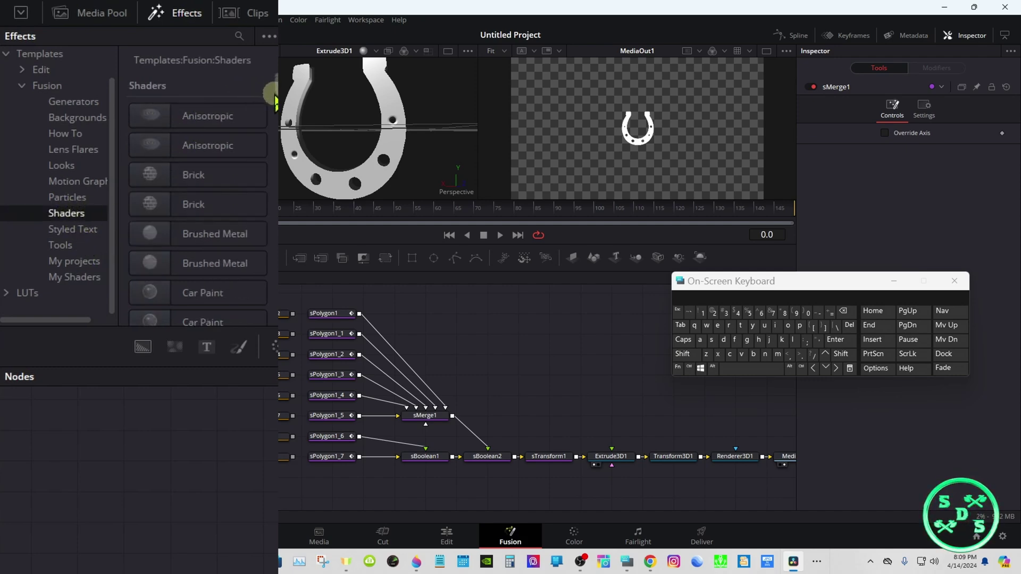
{"action": "scroll", "coordinate": [267, 90], "scroll_direction": "down", "scroll_amount": 5}
{"action": "left_click_drag", "start_coordinate": [171, 218], "coordinate": [475, 379]}
{"action": "left_click_drag", "start_coordinate": [536, 394], "coordinate": [601, 413]}
{"action": "left_click_drag", "start_coordinate": [745, 287], "coordinate": [840, 379]}
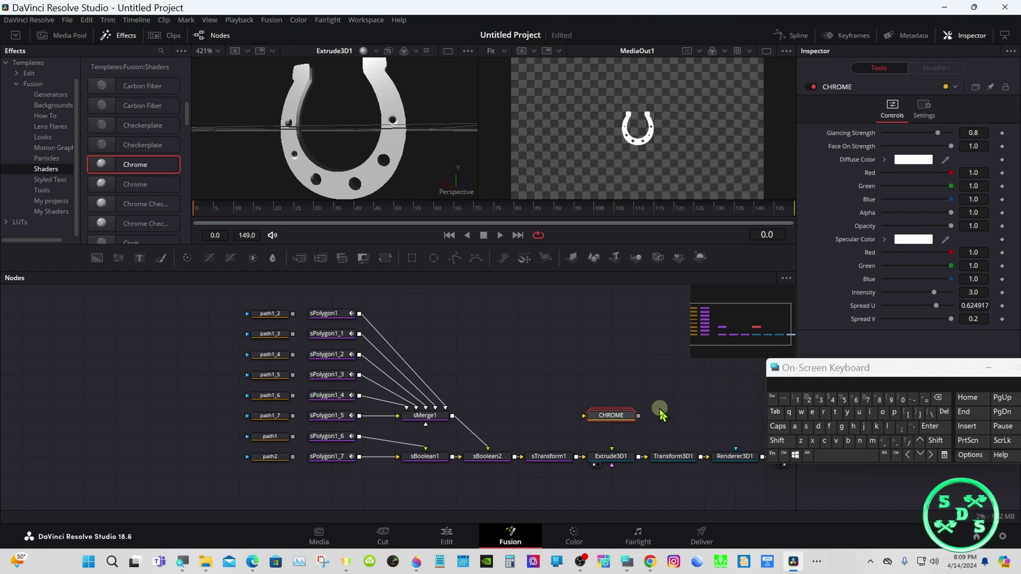
{"action": "left_click_drag", "start_coordinate": [638, 416], "coordinate": [613, 452]}
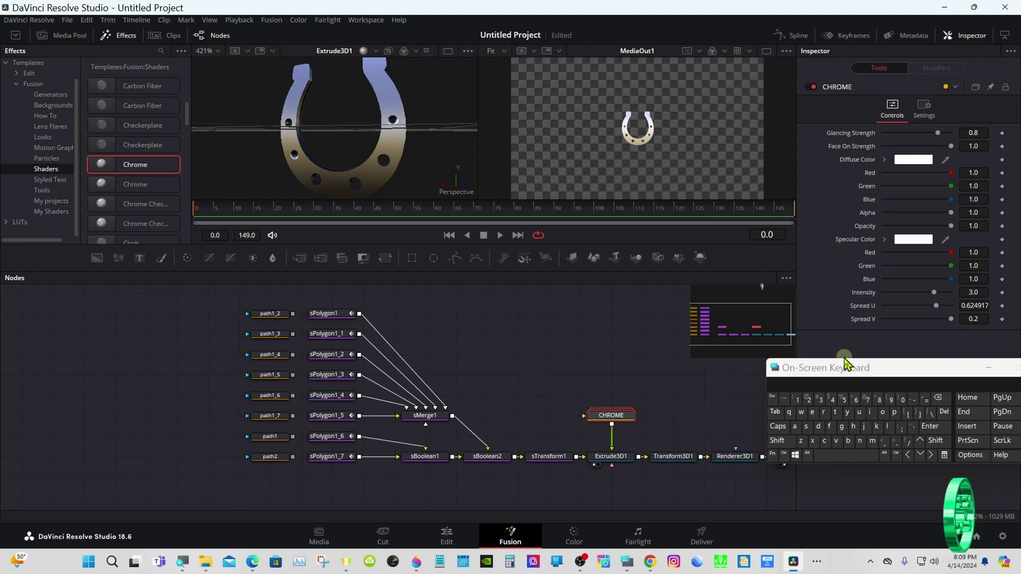
Enlarge the horseshoe by setting Transform3D1's locked scale to about 1.812.
{"action": "left_click_drag", "start_coordinate": [846, 373], "coordinate": [768, 446]}
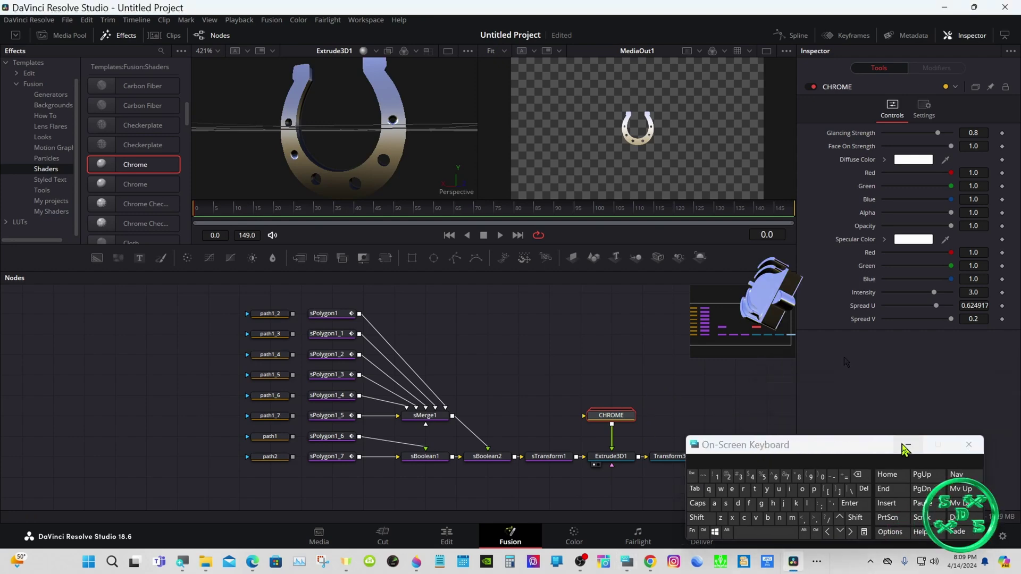
{"action": "left_click", "coordinate": [907, 441]}
{"action": "left_click_drag", "start_coordinate": [718, 326], "coordinate": [741, 335]}
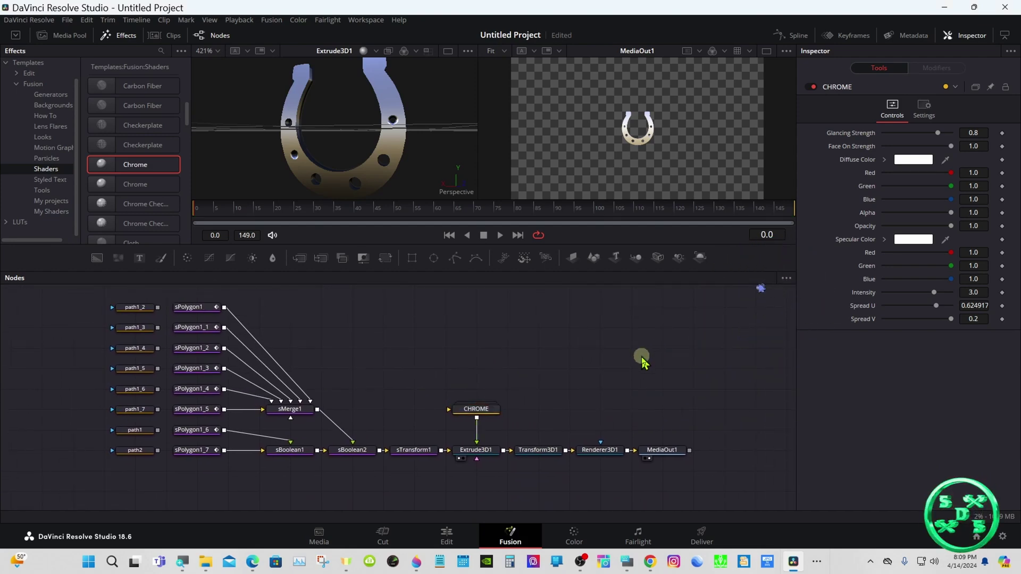
{"action": "left_click", "coordinate": [538, 451]}
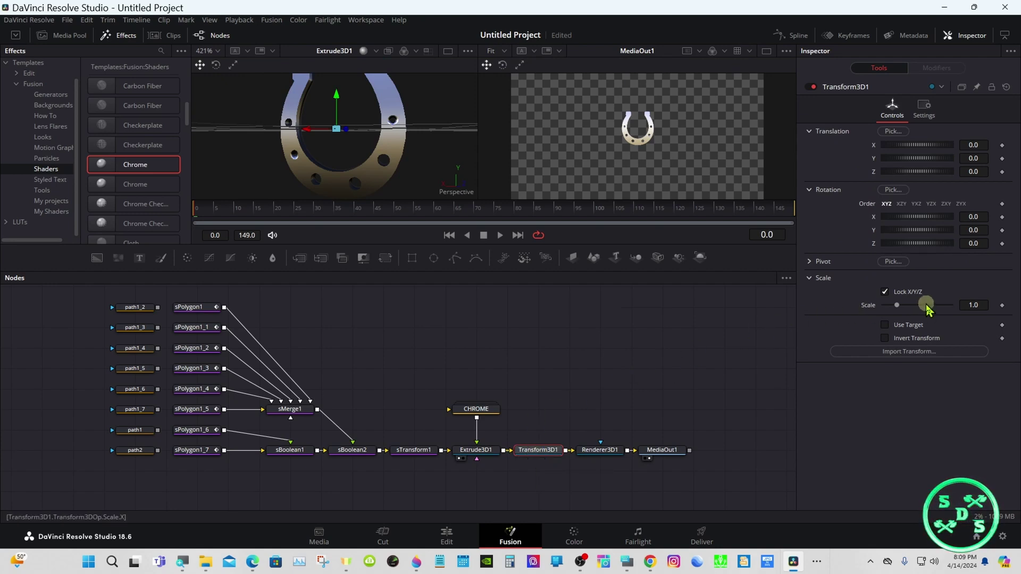
{"action": "left_click_drag", "start_coordinate": [898, 307], "coordinate": [910, 308]}
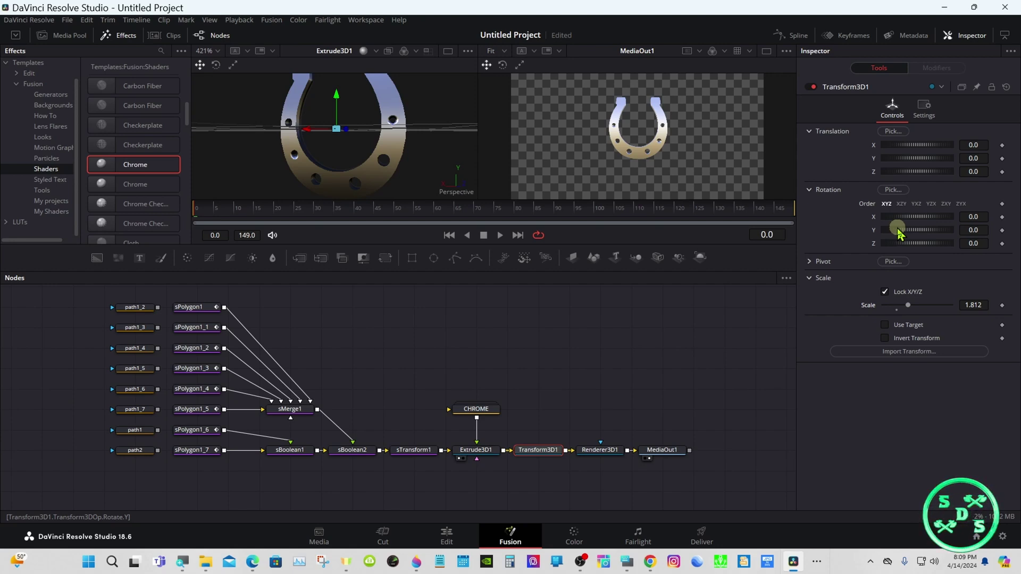
Apply an Anim Curves modifier to Transform3D1's Y rotation.
{"action": "mouse_move", "coordinate": [898, 232]}
{"action": "left_mouse_down"}
{"action": "mouse_move", "coordinate": [939, 234]}
{"action": "mouse_move", "coordinate": [879, 236]}
{"action": "left_mouse_up"}
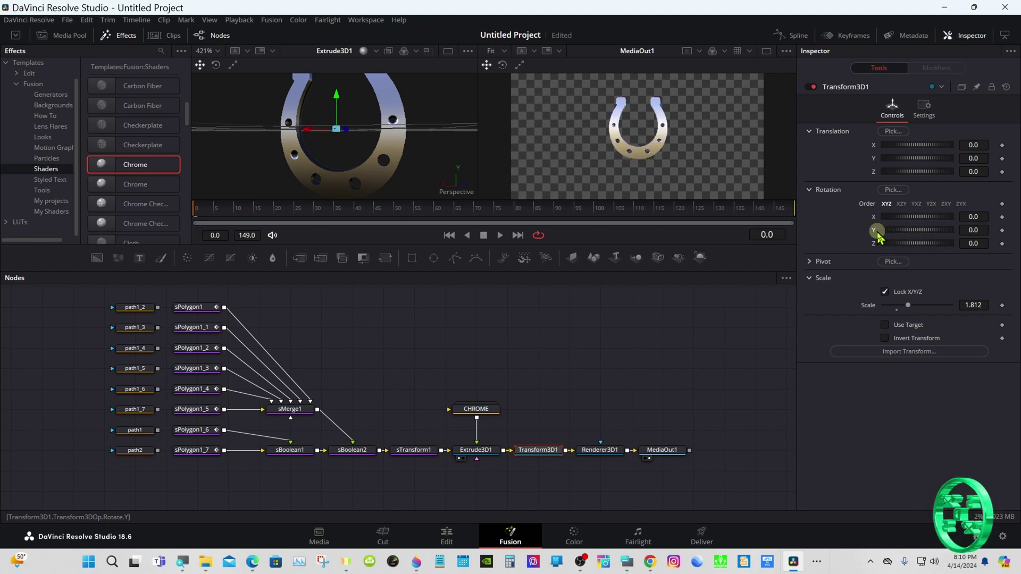
{"action": "right_click", "coordinate": [876, 232]}
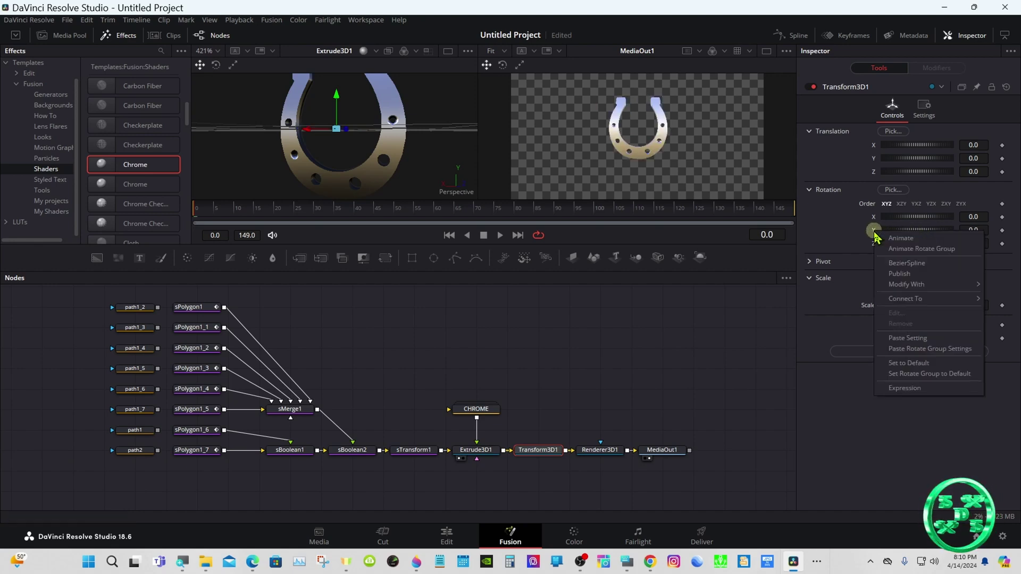
{"action": "mouse_move", "coordinate": [910, 286]}
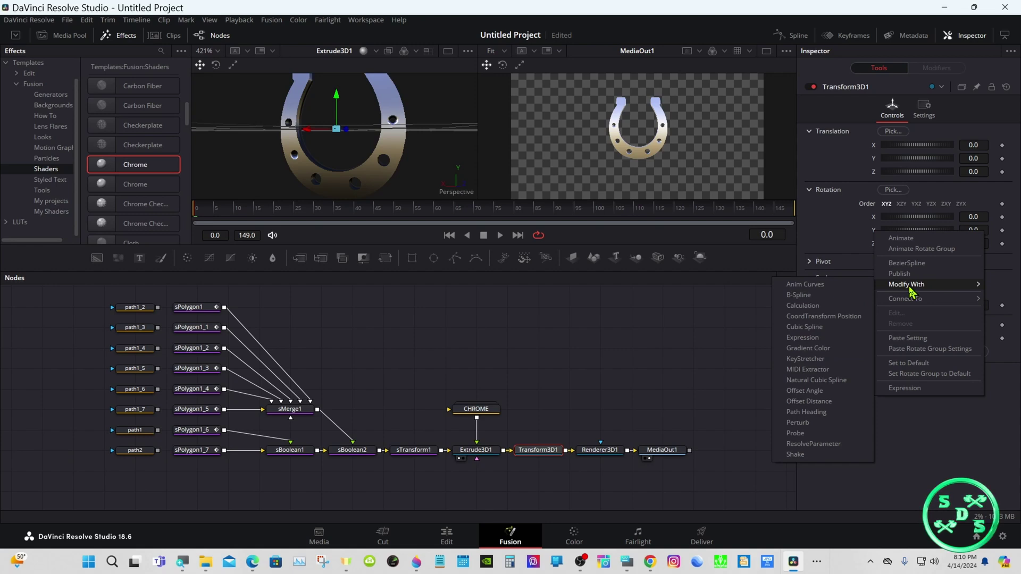
{"action": "left_click", "coordinate": [850, 287]}
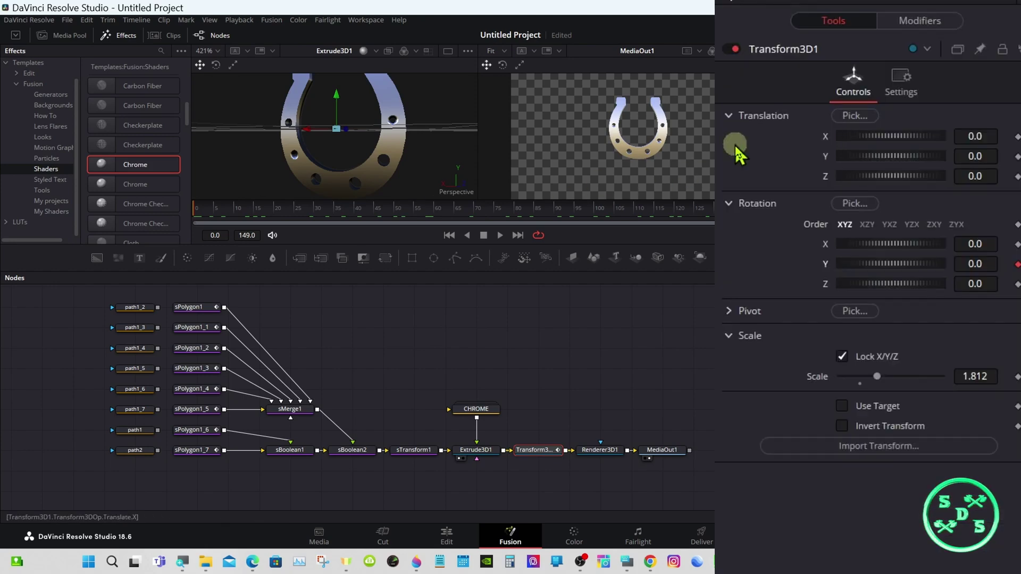
Set the Y rotation Anim Curves scale to 540 and its offset to about 30.8.
{"action": "left_click", "coordinate": [939, 24]}
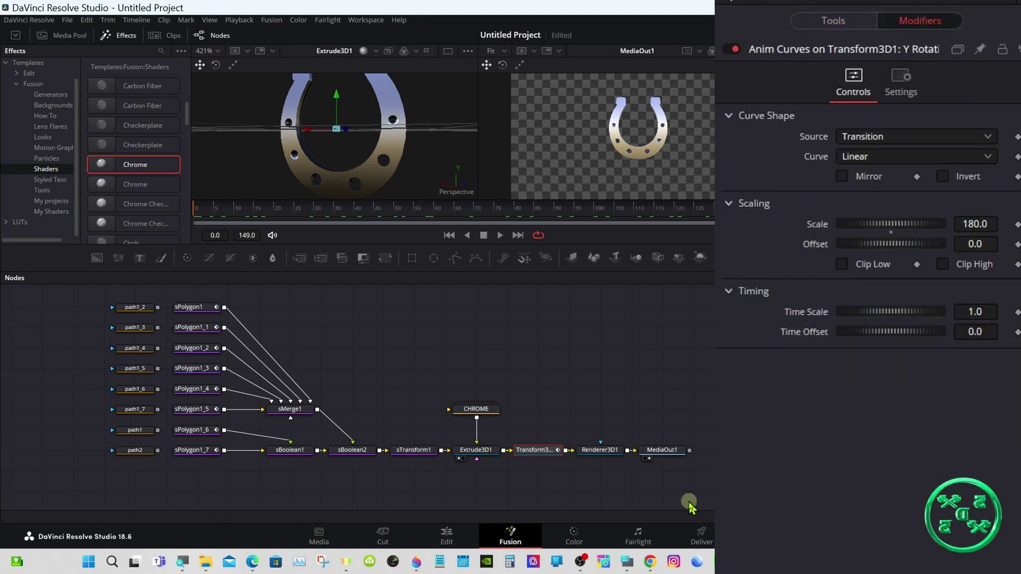
{"action": "left_click", "coordinate": [626, 562]}
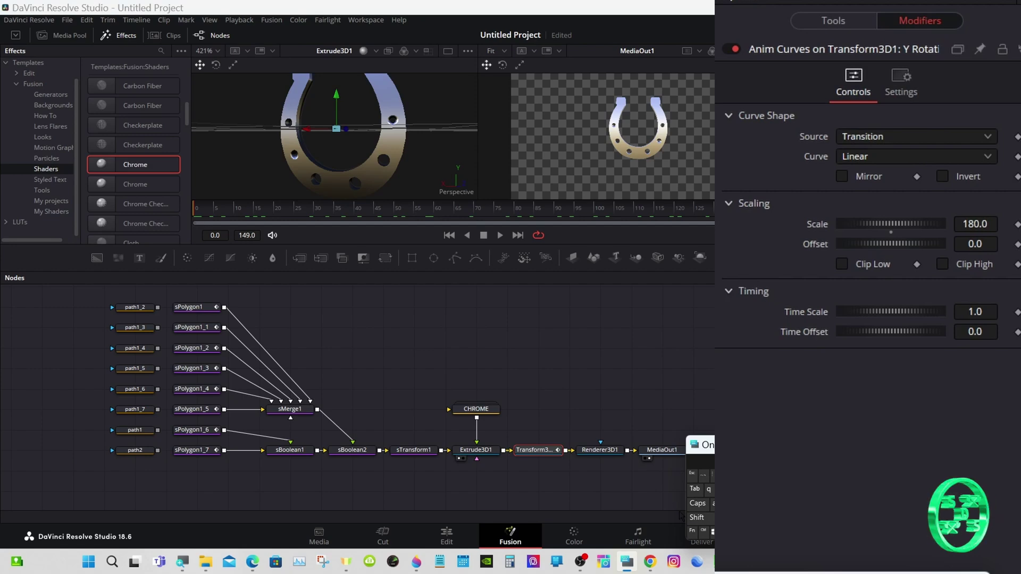
{"action": "left_click", "coordinate": [987, 224]}
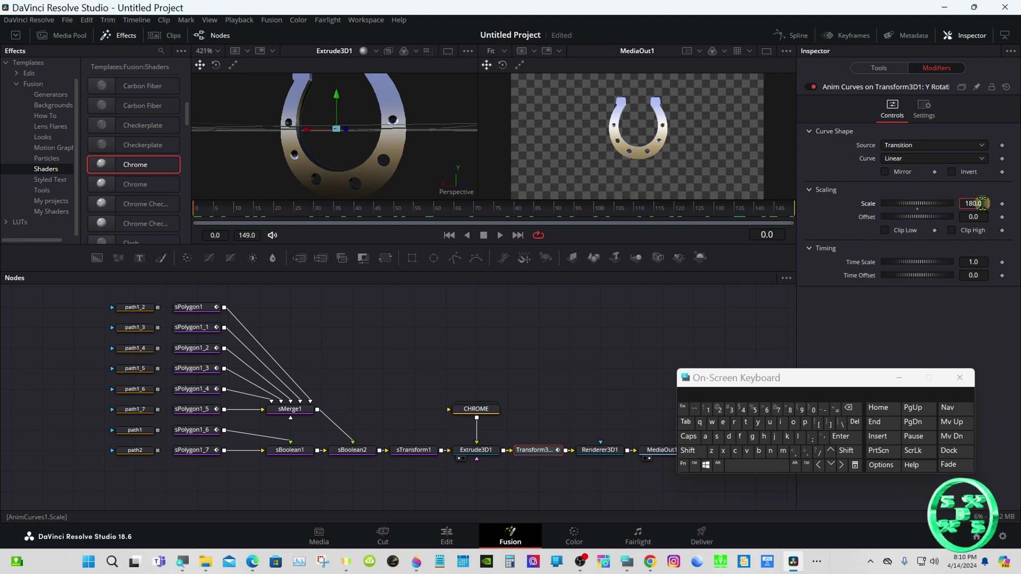
{"action": "left_click", "coordinate": [849, 407]}
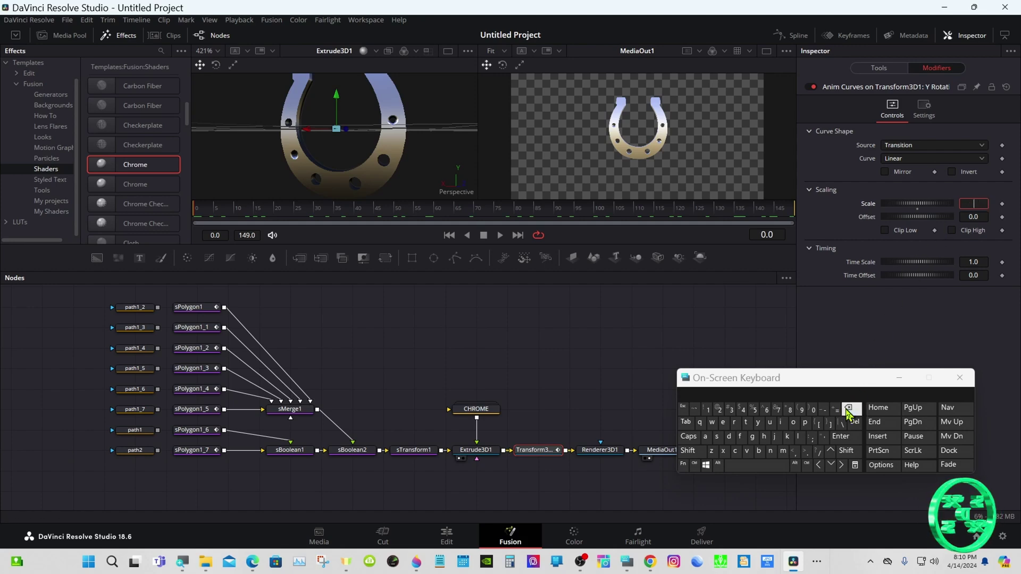
{"action": "left_click", "coordinate": [754, 411]}
{"action": "left_click", "coordinate": [742, 411]}
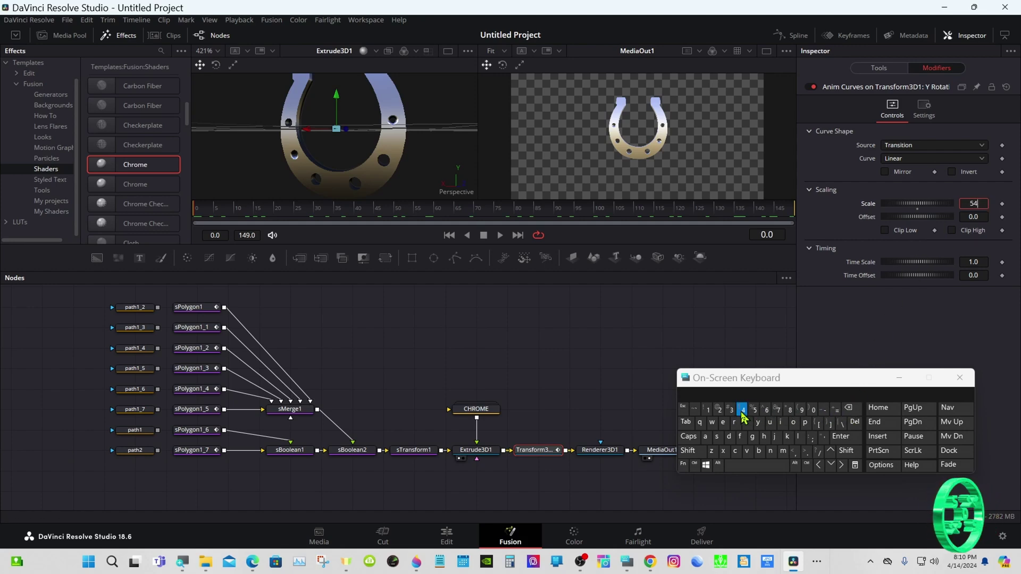
{"action": "left_click", "coordinate": [813, 410]}
{"action": "left_click", "coordinate": [840, 436]}
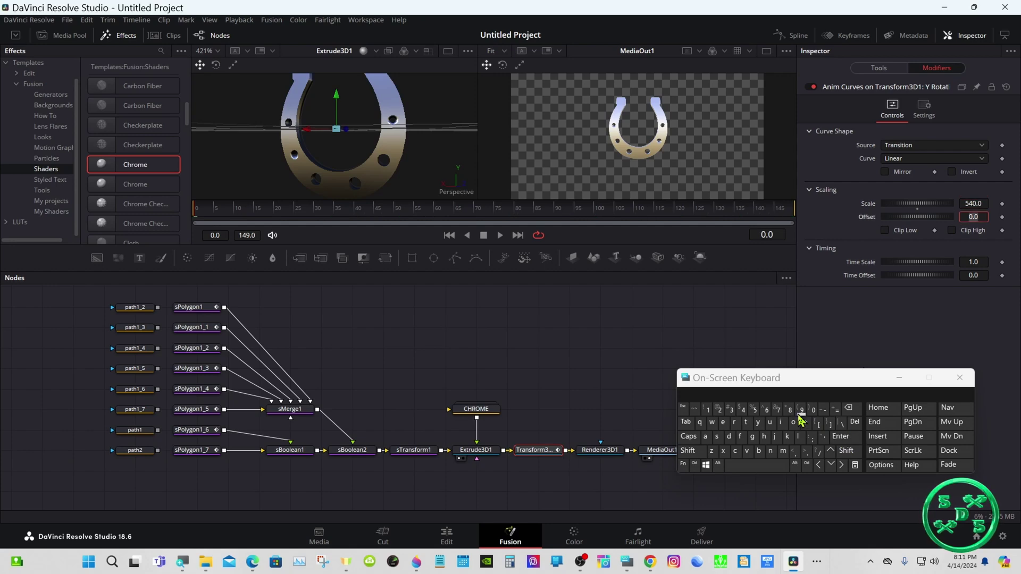
{"action": "left_click_drag", "start_coordinate": [222, 223], "coordinate": [195, 230]}
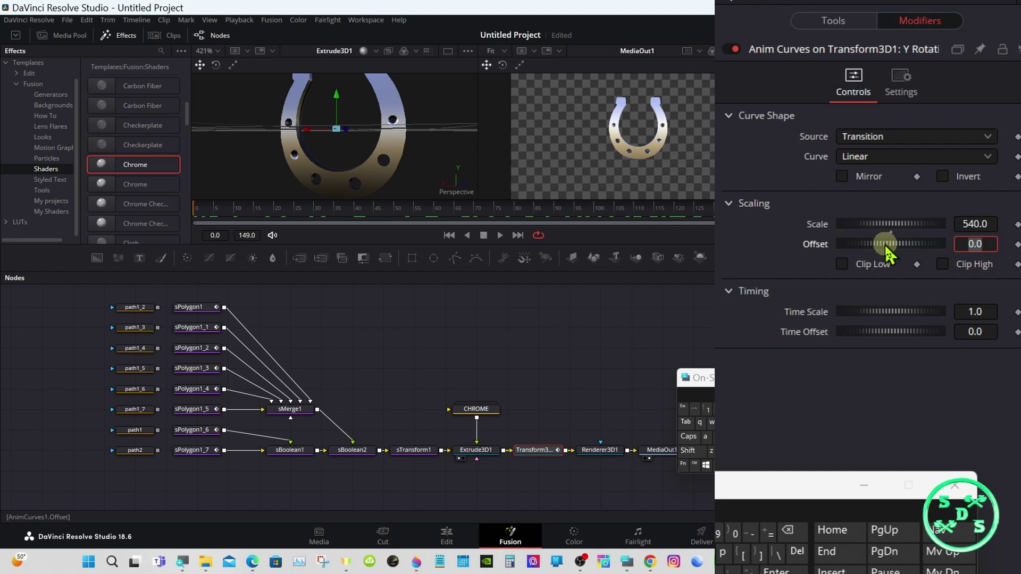
{"action": "left_click_drag", "start_coordinate": [887, 246], "coordinate": [905, 251]}
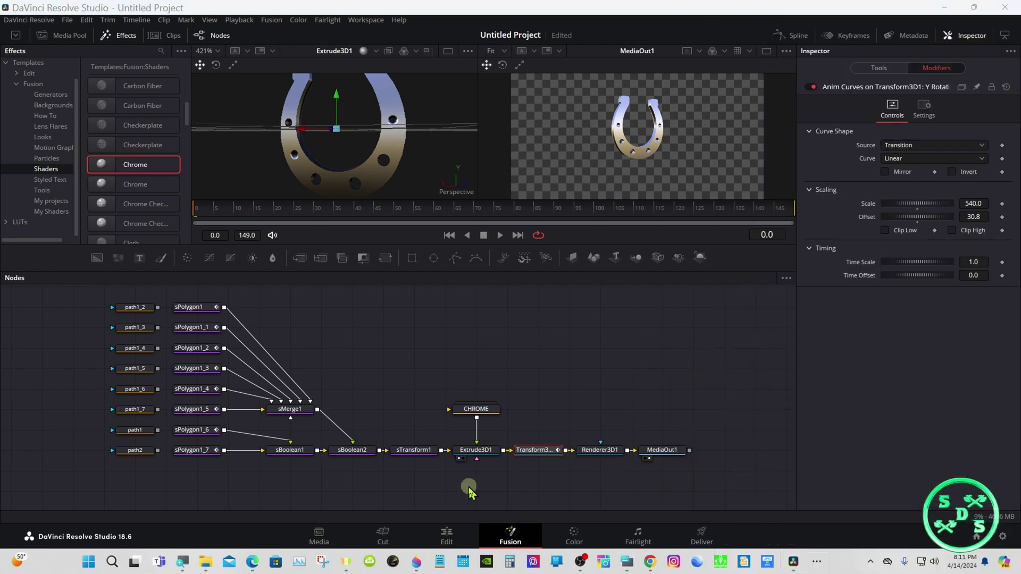
On the Edit page, move the Fusion Composition clip to Video 2 and place a Four Color Gradient generator beneath it on Video 1.
{"action": "left_click", "coordinate": [446, 534]}
{"action": "left_click_drag", "start_coordinate": [385, 390], "coordinate": [385, 371]}
{"action": "left_click_drag", "start_coordinate": [370, 442], "coordinate": [368, 418]}
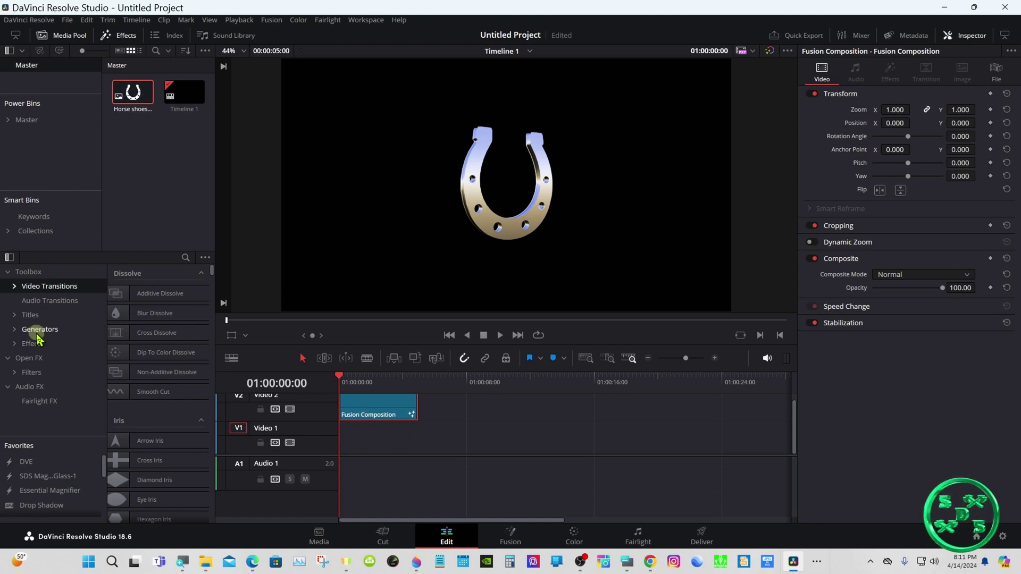
{"action": "left_click", "coordinate": [34, 333]}
{"action": "left_click_drag", "start_coordinate": [129, 413], "coordinate": [354, 441]}
{"action": "left_click", "coordinate": [355, 445]}
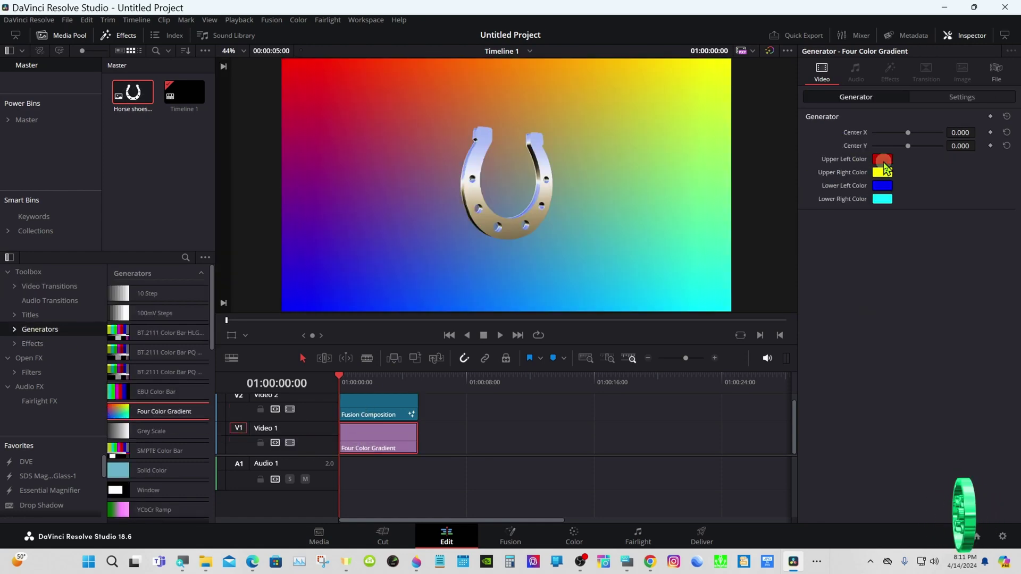
Set the Four Color Gradient's upper left and lower right colors to black.
{"action": "left_click", "coordinate": [884, 160]}
{"action": "left_click", "coordinate": [371, 196]}
{"action": "left_click", "coordinate": [608, 366]}
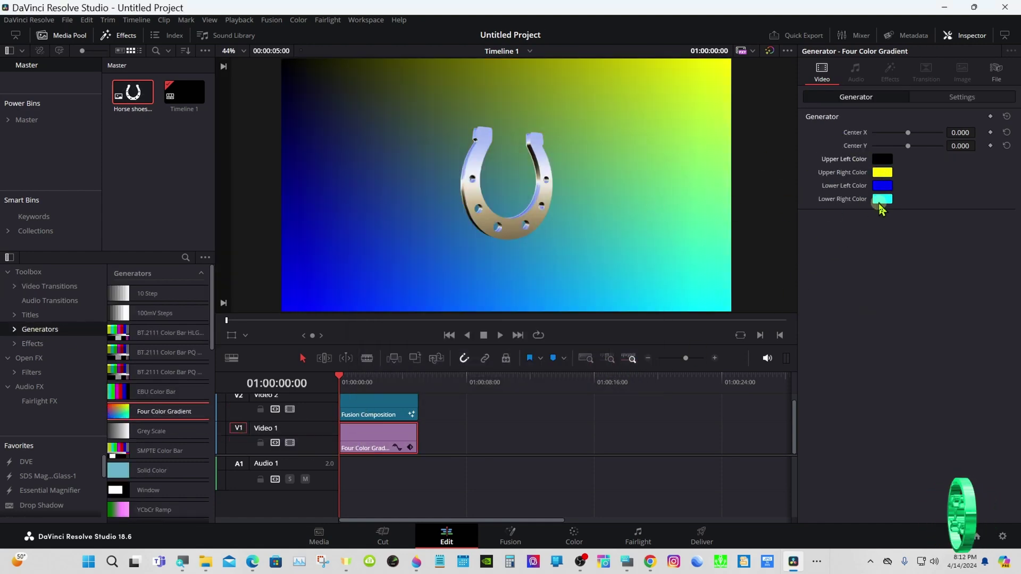
{"action": "left_click", "coordinate": [882, 200]}
{"action": "left_click", "coordinate": [370, 194]}
{"action": "left_click", "coordinate": [607, 367]}
Set the gradient's upper right and lower left colors to the saved custom green.
{"action": "left_click", "coordinate": [882, 173]}
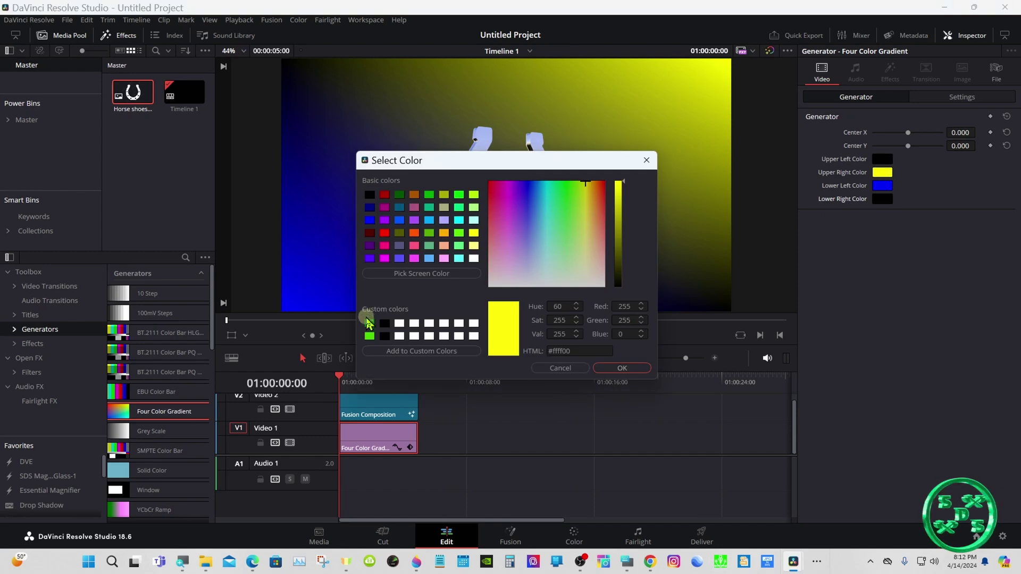
{"action": "left_click", "coordinate": [370, 323]}
{"action": "left_click", "coordinate": [622, 368]}
{"action": "left_click", "coordinate": [882, 185]}
{"action": "left_click", "coordinate": [369, 323]}
{"action": "left_click", "coordinate": [620, 367]}
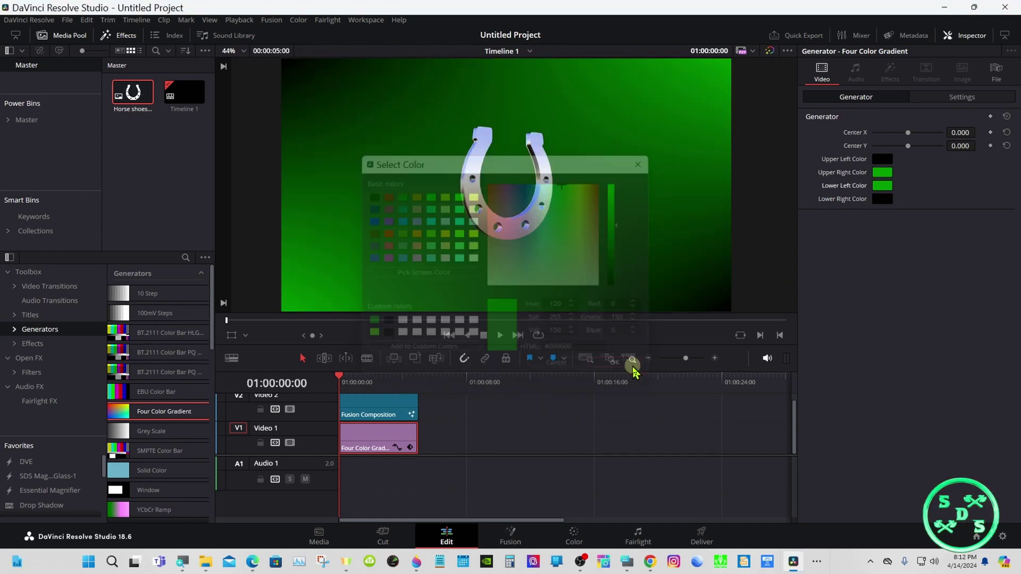
Turn on render caching for the timeline and play the spinning horseshoe over the gradient in an enlarged viewer.
{"action": "left_click", "coordinate": [242, 21]}
{"action": "mouse_move", "coordinate": [314, 75]}
{"action": "left_click", "coordinate": [420, 84]}
{"action": "left_click_drag", "start_coordinate": [451, 371], "coordinate": [453, 423]}
{"action": "left_click", "coordinate": [500, 382]}
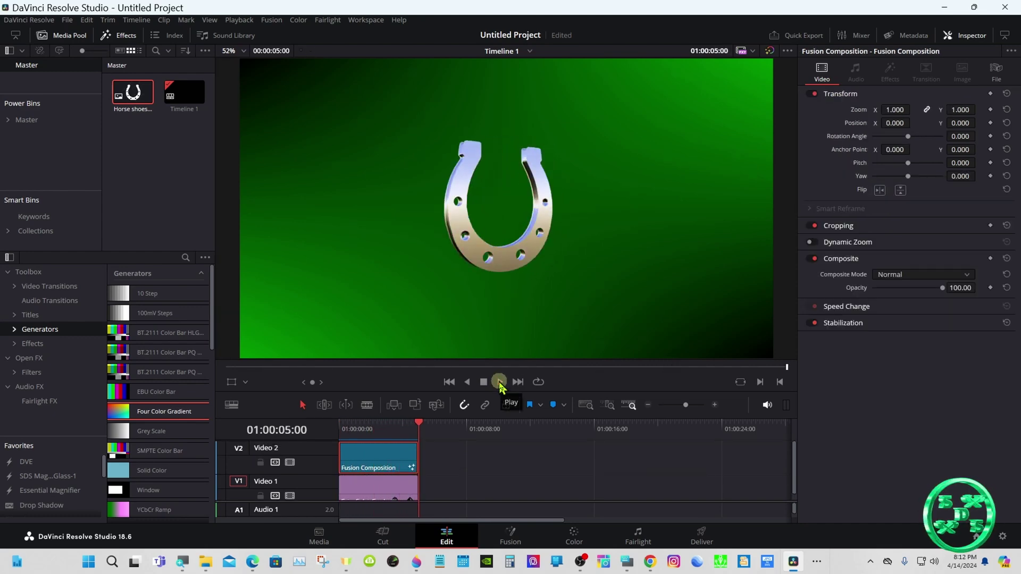
Review the Y rotation Anim Curves modifier settings of the Transform3D1 node on the Fusion page.
{"action": "left_click", "coordinate": [379, 424]}
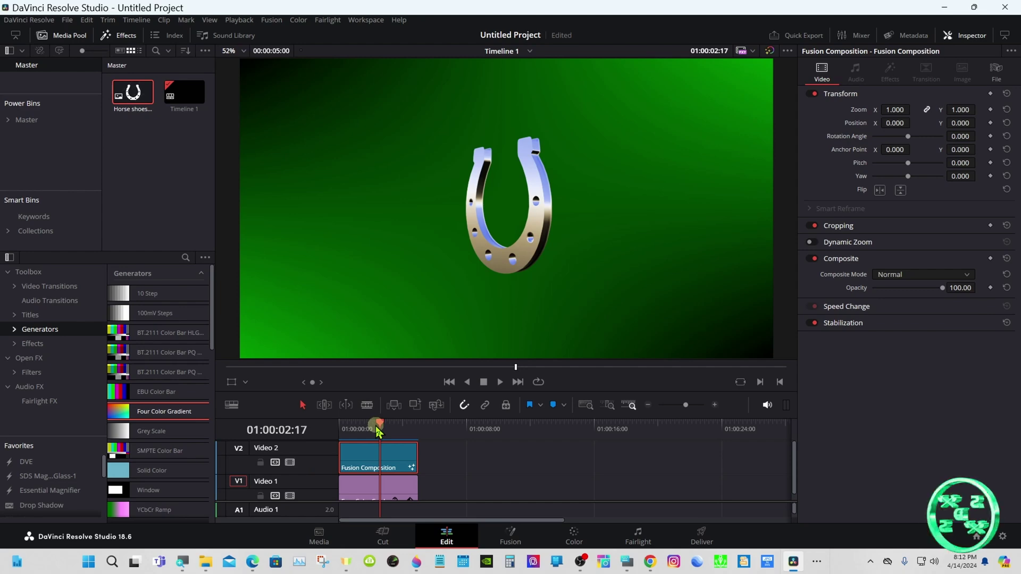
{"action": "left_click", "coordinate": [511, 536]}
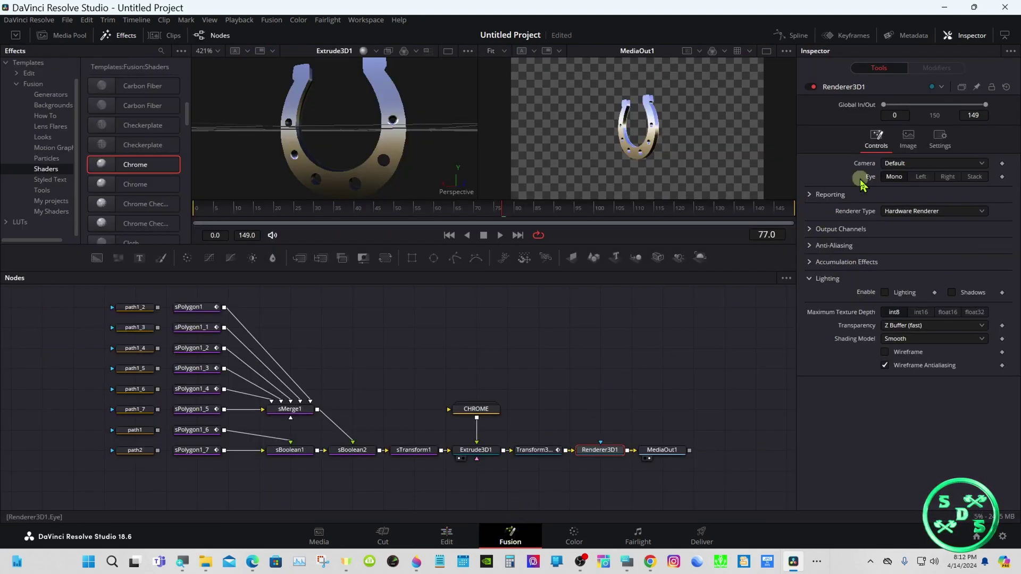
{"action": "left_click", "coordinate": [540, 455]}
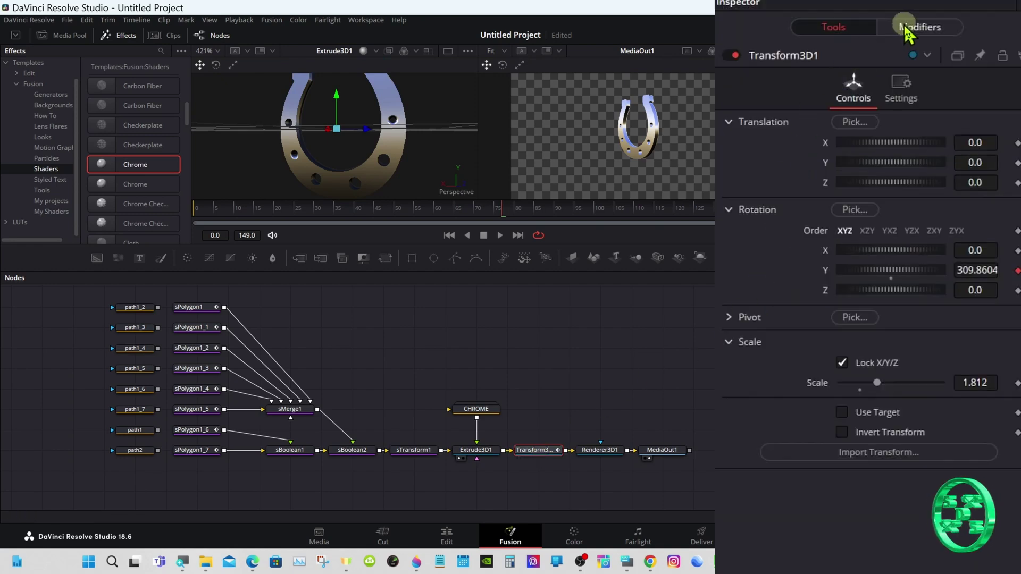
{"action": "left_click", "coordinate": [905, 29]}
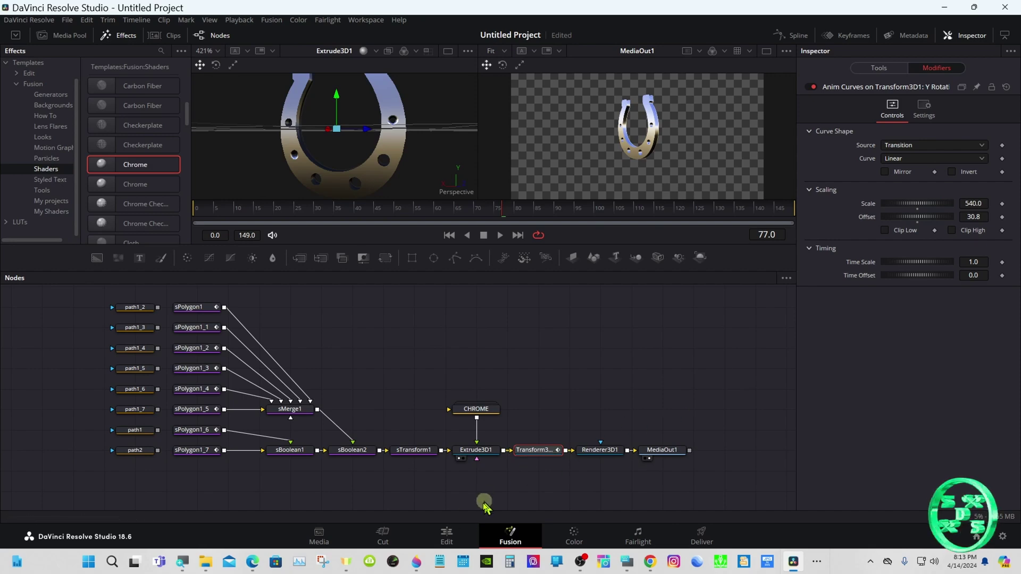
On the Edit page, extend the Fusion Composition and Four Color Gradient clips to 00:00:19:29 and return the playhead to the timeline start.
{"action": "left_click", "coordinate": [447, 533]}
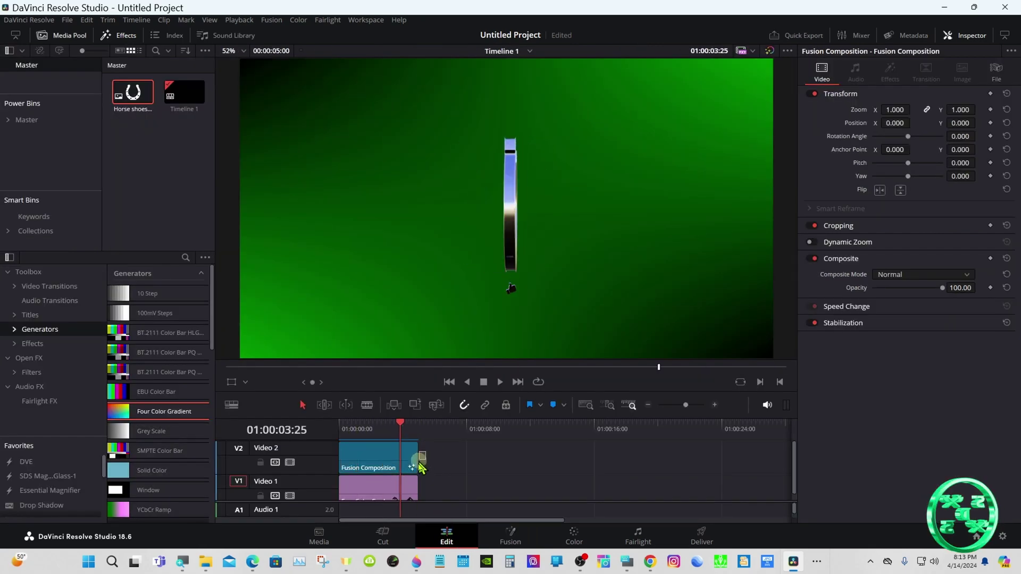
{"action": "left_click_drag", "start_coordinate": [417, 463], "coordinate": [656, 473]}
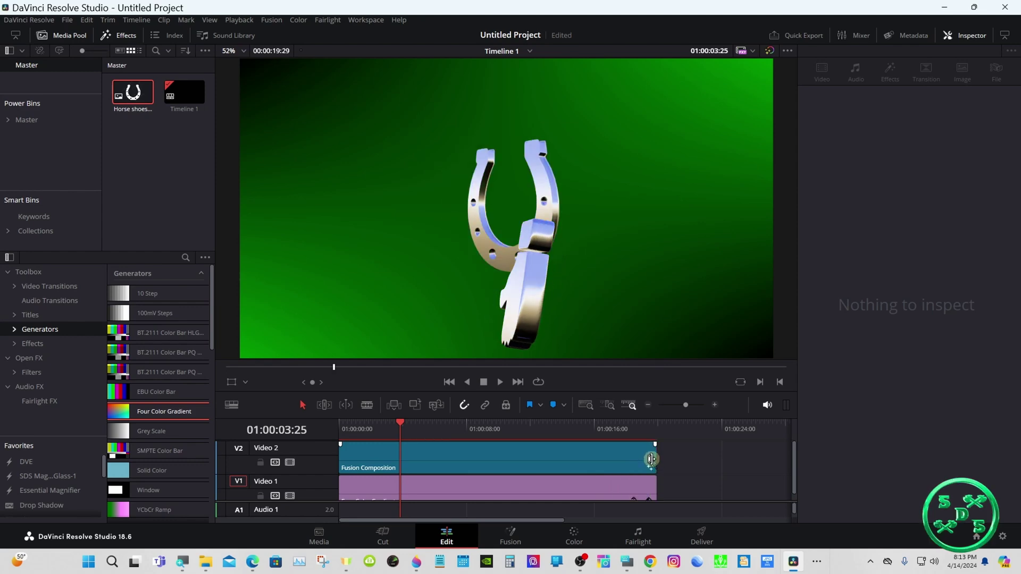
{"action": "left_click", "coordinate": [343, 430]}
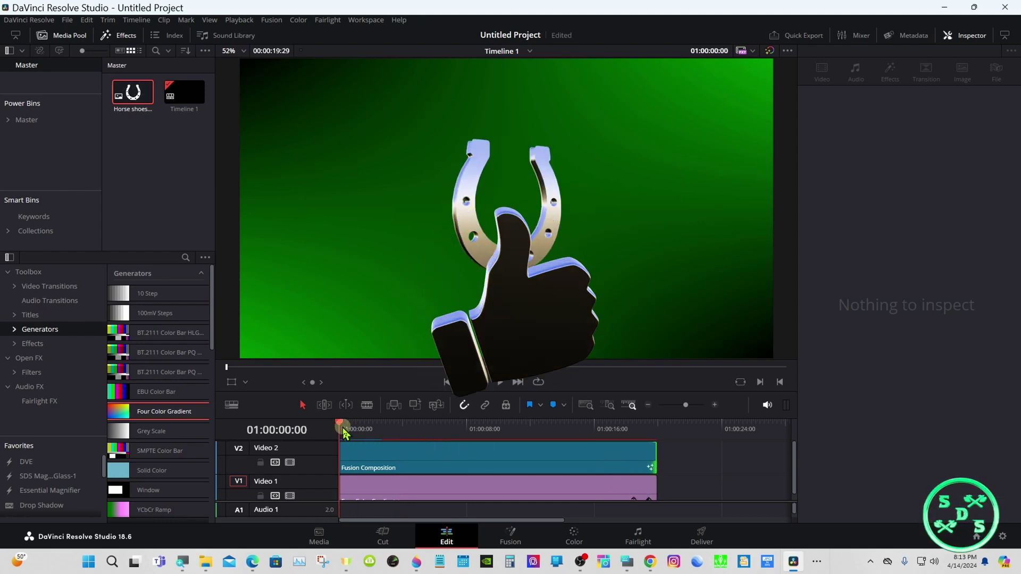